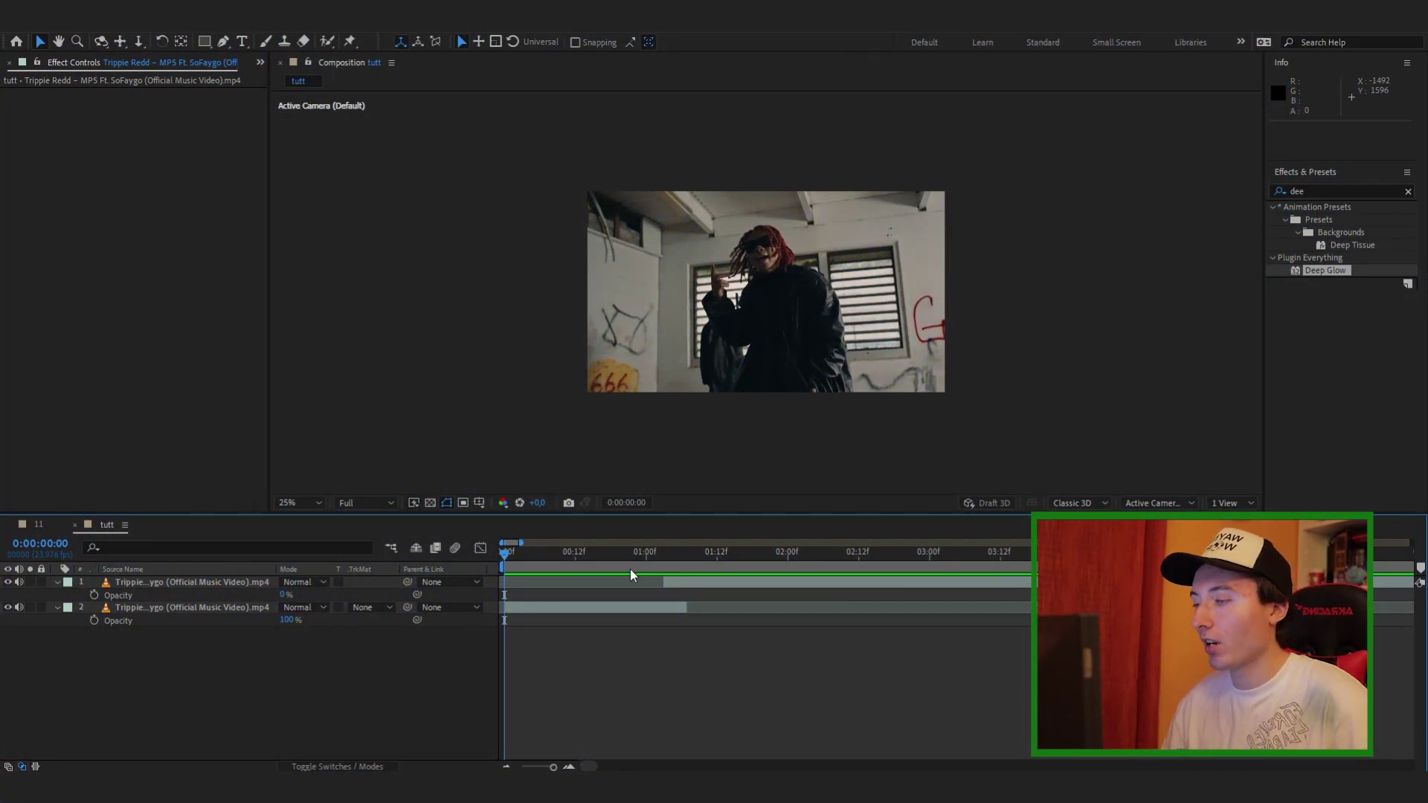
# - Keyframe the lower clip's opacity from 100% at 0:00:01:03 down to 0% at the end of that clip
pyautogui.moveTo(653, 565)
pyautogui.mouseDown()
pyautogui.moveTo(588, 568)
pyautogui.moveTo(729, 568)
pyautogui.moveTo(648, 563)
pyautogui.moveTo(665, 557)
pyautogui.mouseUp()
pyautogui.scroll(1, 668, 605)
pyautogui.click(669, 581)
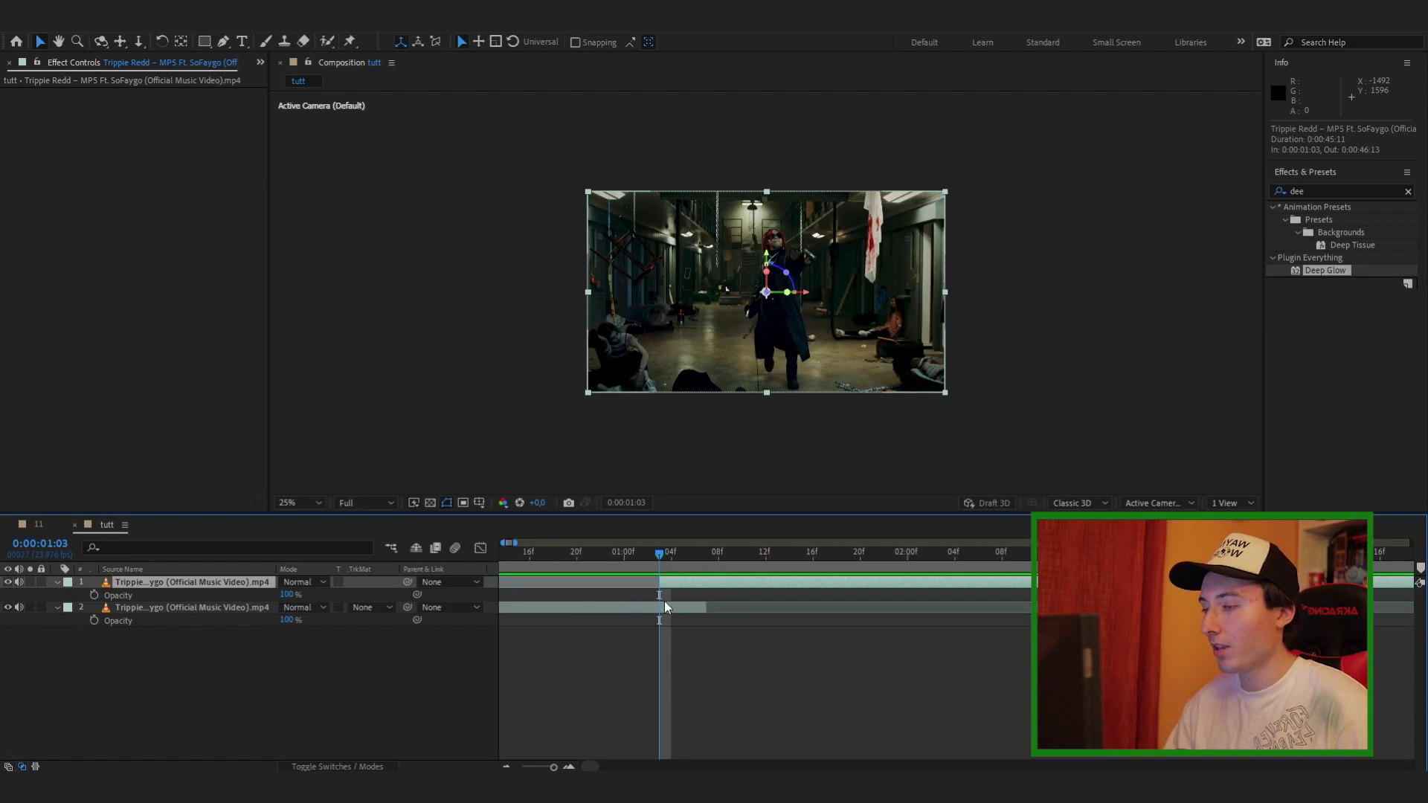
pyautogui.keyDown('shift'); pyautogui.click(666, 607); pyautogui.keyUp('shift')
pyautogui.click(693, 644)
pyautogui.click(677, 609)
pyautogui.moveTo(619, 558); pyautogui.dragTo(658, 568)
pyautogui.press('t')
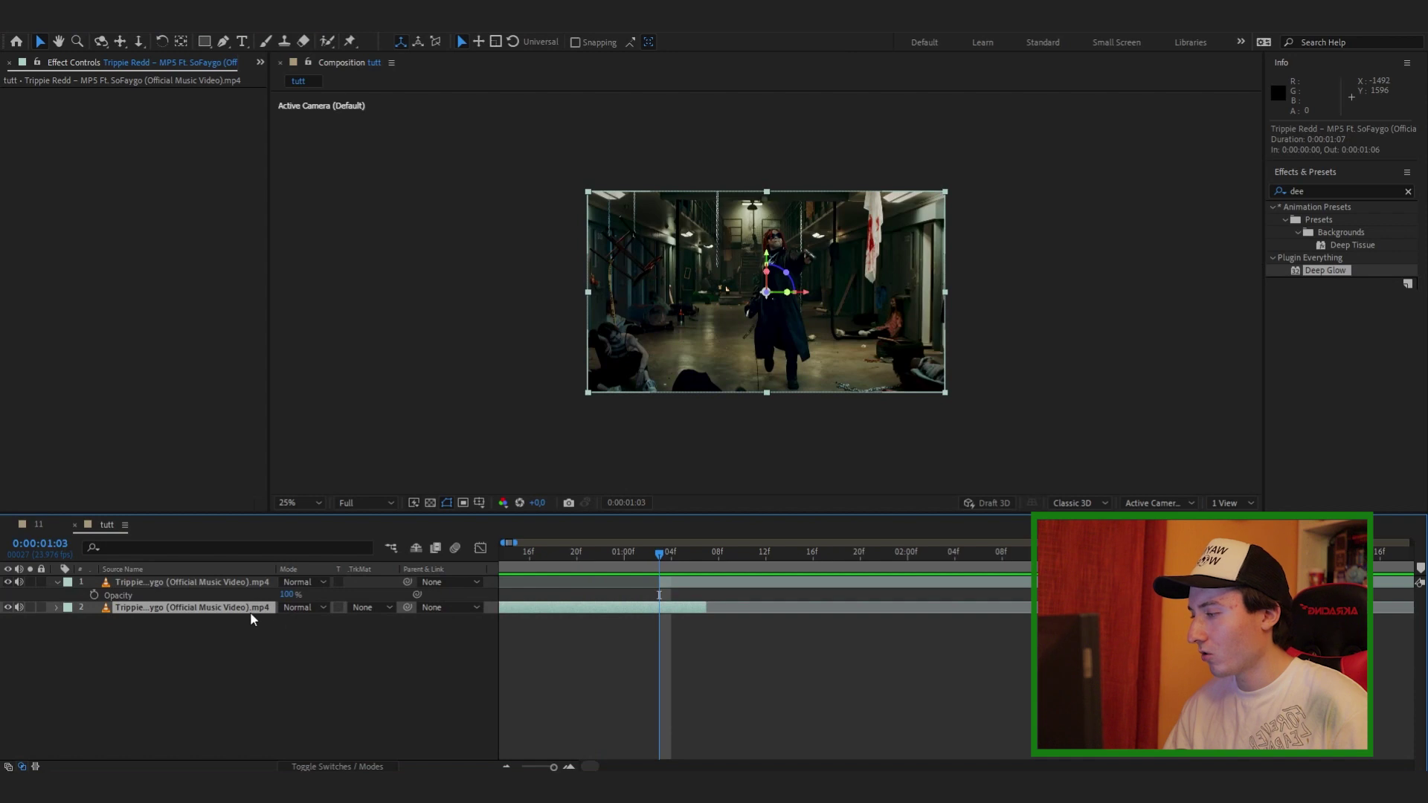
pyautogui.click(94, 621)
pyautogui.moveTo(662, 560); pyautogui.dragTo(705, 565)
pyautogui.click(662, 623)
# - Keyframe the upper clip's opacity to fade in from 0% at 0:00:01:03 to 100% over the same overlap
pyautogui.click(94, 595)
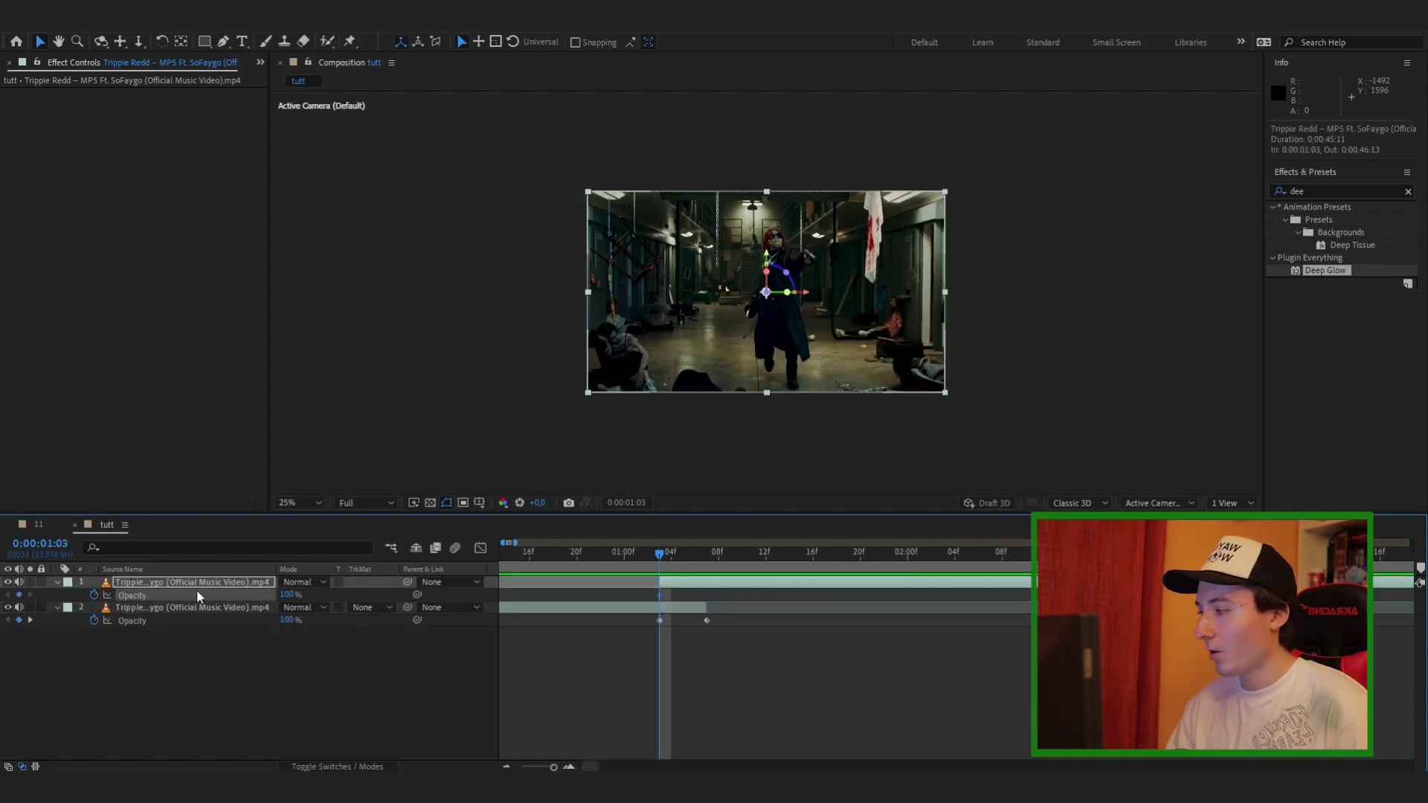
pyautogui.hotkey('ctrl', 'v')
pyautogui.moveTo(659, 559); pyautogui.dragTo(550, 574)
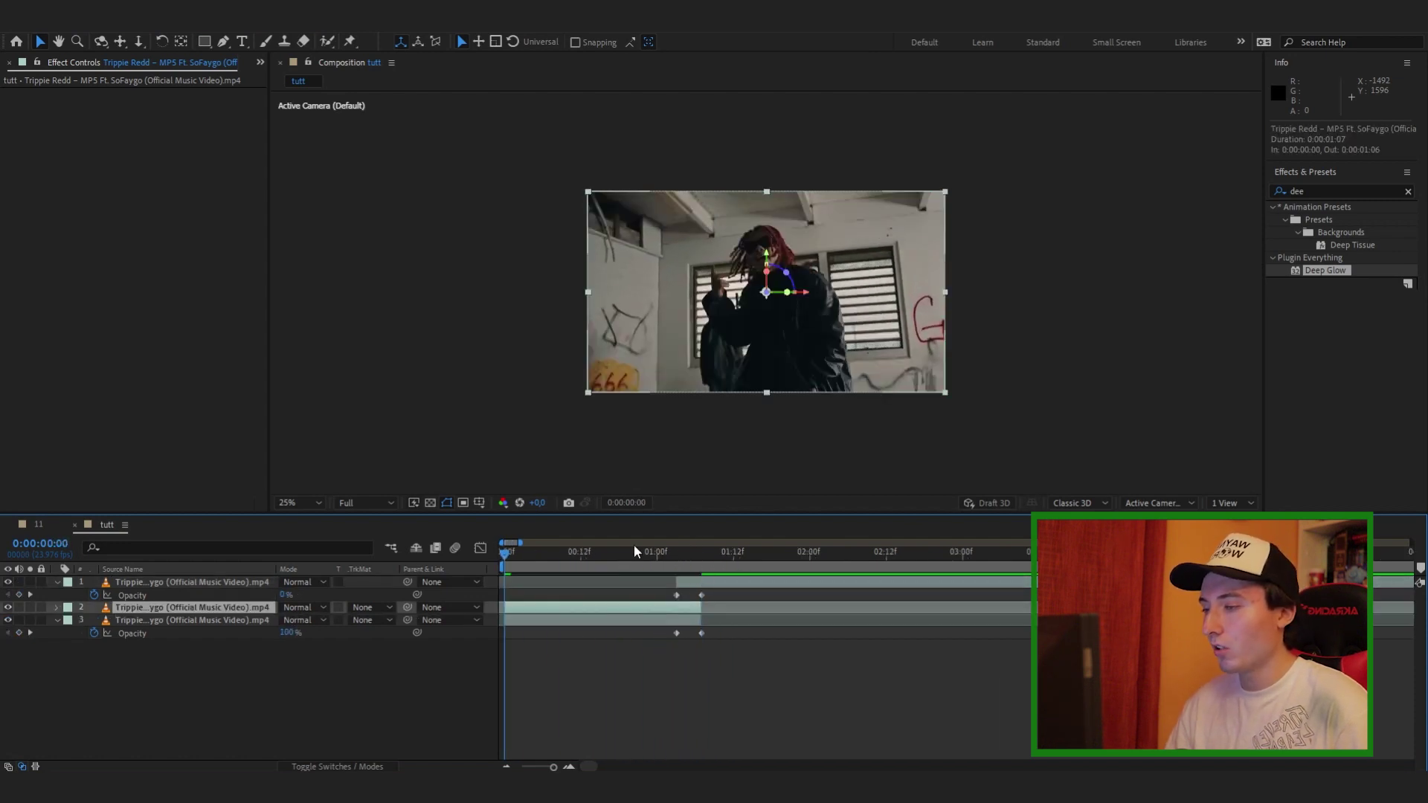
# - Open the duplicate of the first clip and mark the foreground man in black on its first frame with the Roto Brush
pyautogui.doubleClick(518, 614)
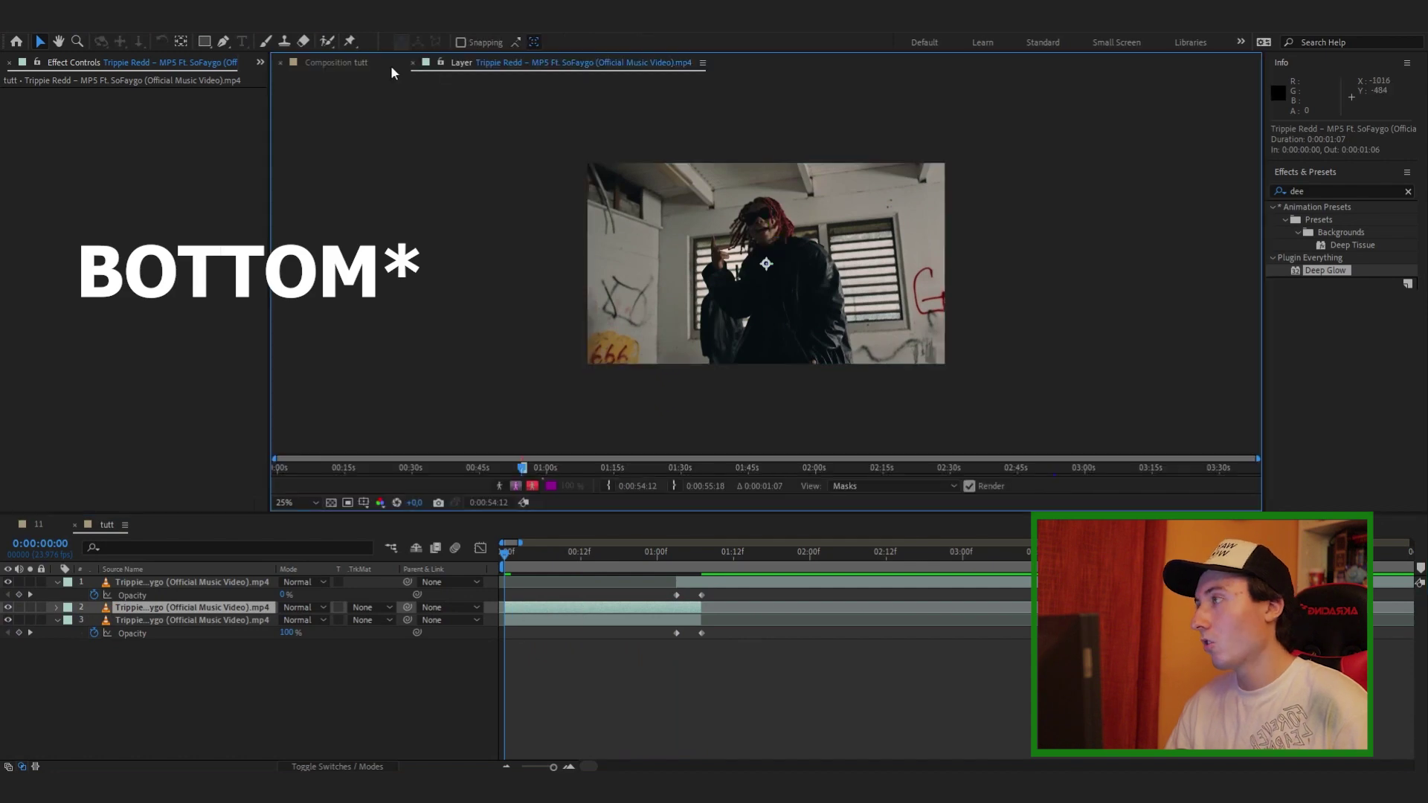
pyautogui.moveTo(740, 357); pyautogui.dragTo(757, 341)
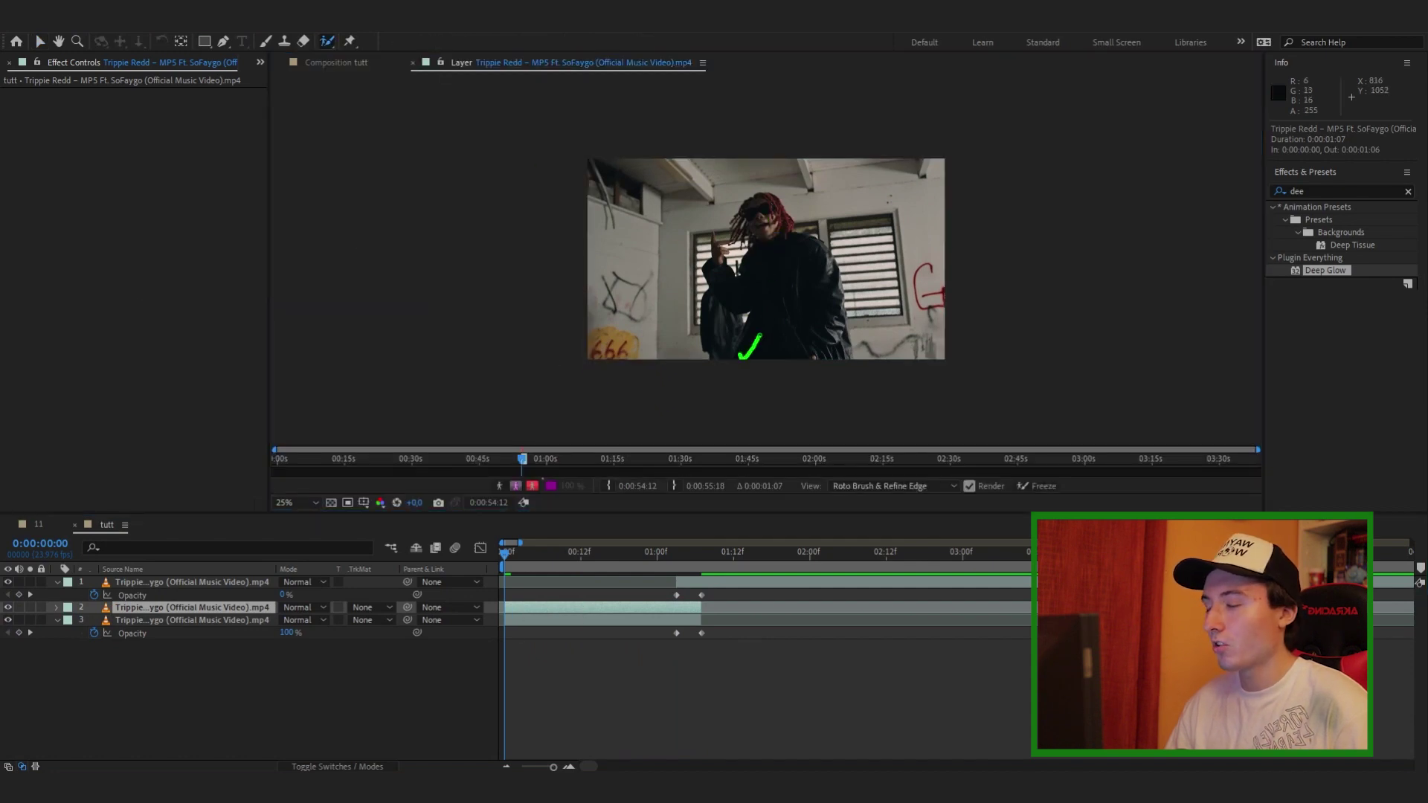
pyautogui.moveTo(716, 295); pyautogui.dragTo(718, 266)
pyautogui.scroll(2, 721, 223)
pyautogui.scroll(-2, 725, 223)
# - Propagate the roto selection through the end of the first clip's duplicate and freeze it
pyautogui.press('pagedown')
pyautogui.press('pagedown')
pyautogui.press('pagedown')
pyautogui.press('pagedown')
pyautogui.press('pagedown')
pyautogui.press('pagedown')
pyautogui.press('pagedown')
pyautogui.press('pagedown')
pyautogui.press('pagedown')
pyautogui.press('pagedown')
pyautogui.press('pagedown')
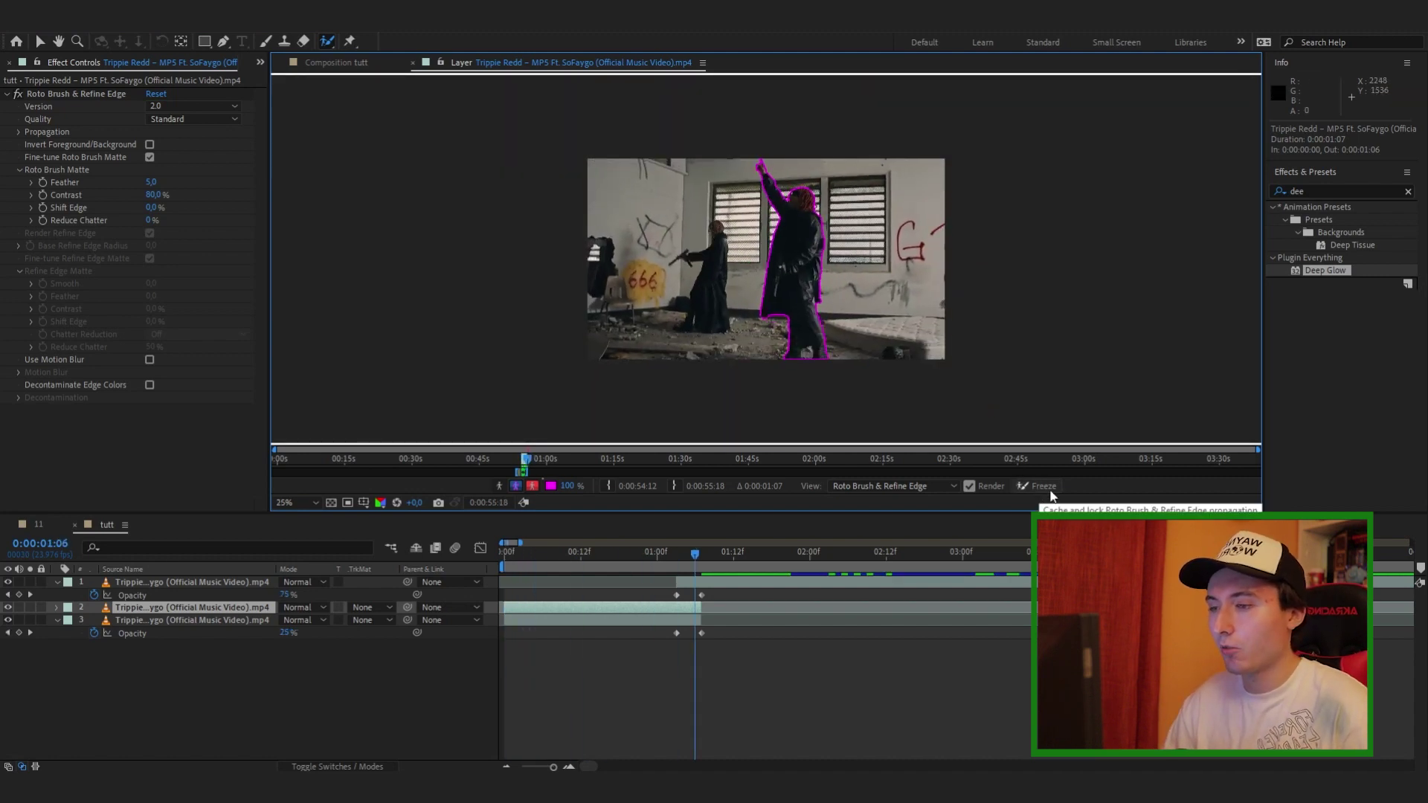
pyautogui.click(1041, 486)
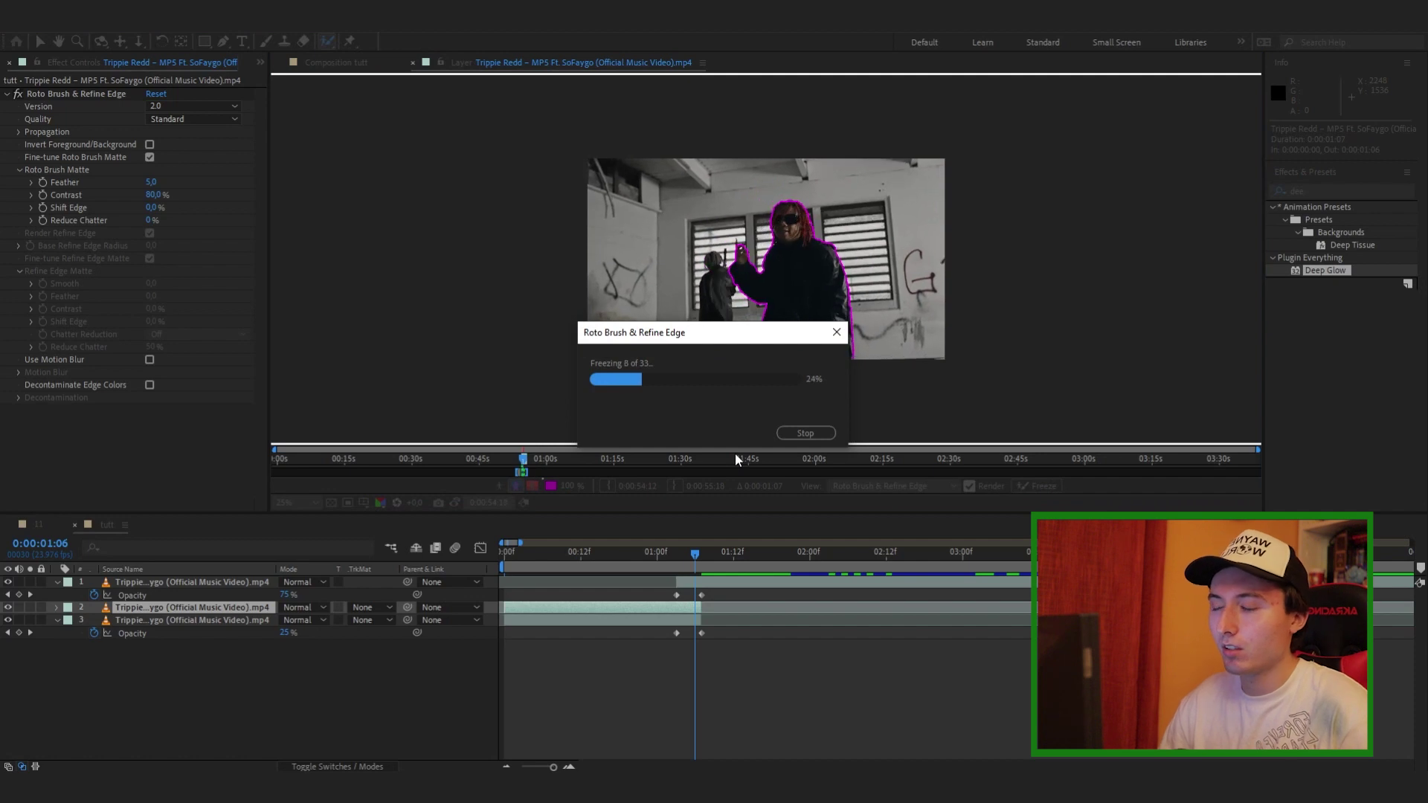
# - Return to the tutt composition and duplicate the second clip's layer at 0:00:01:03
pyautogui.click(344, 63)
pyautogui.click(696, 580)
pyautogui.press('i')
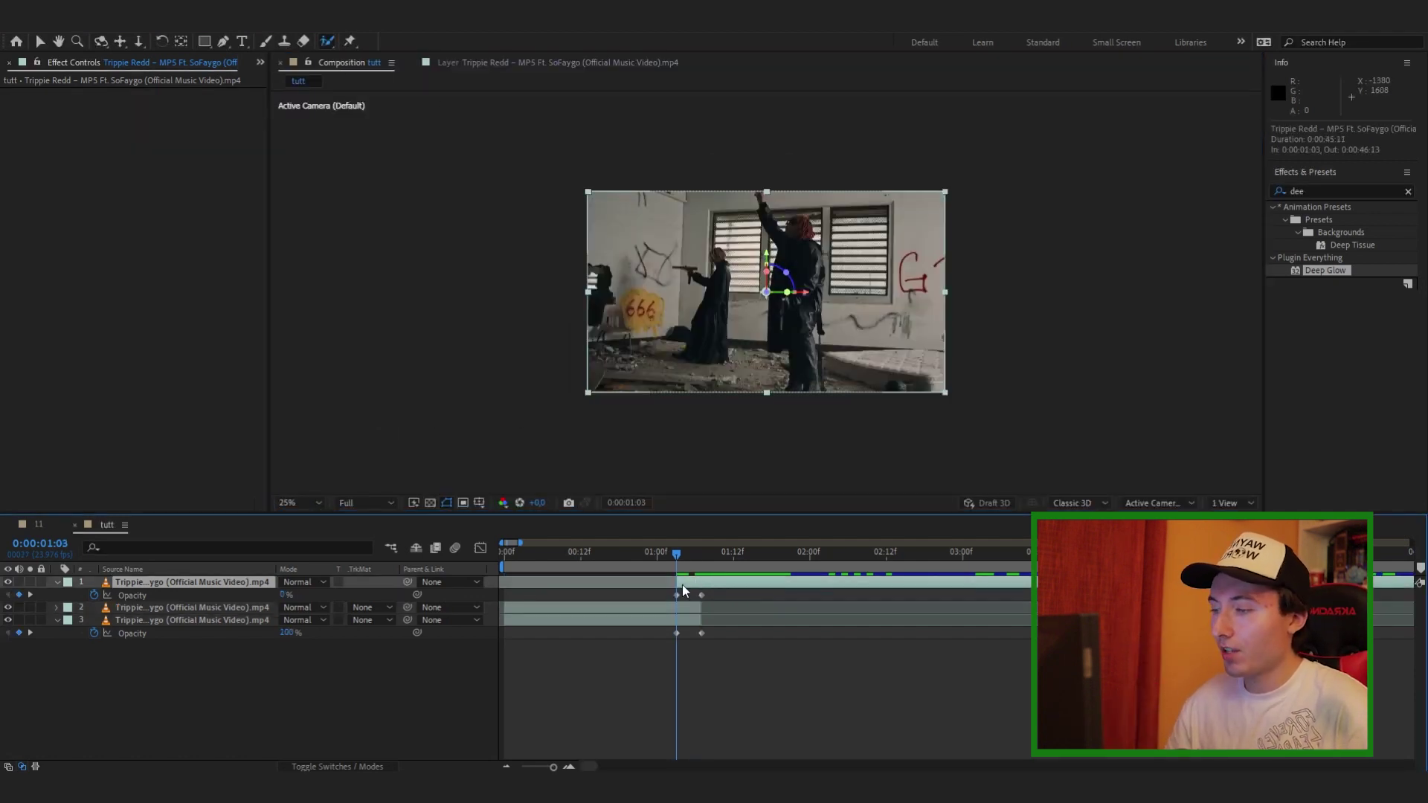
pyautogui.hotkey('ctrl', 'd')
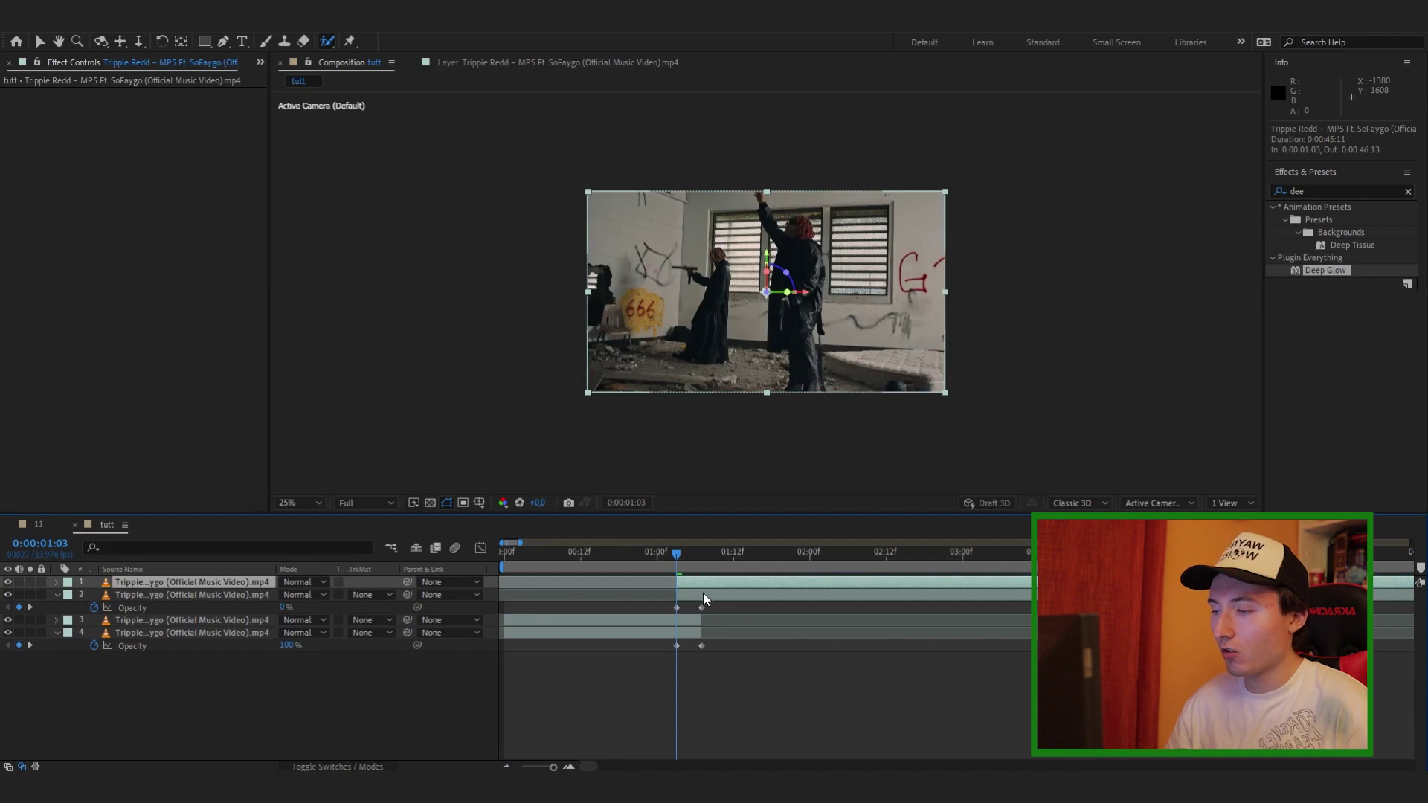
pyautogui.click(702, 595)
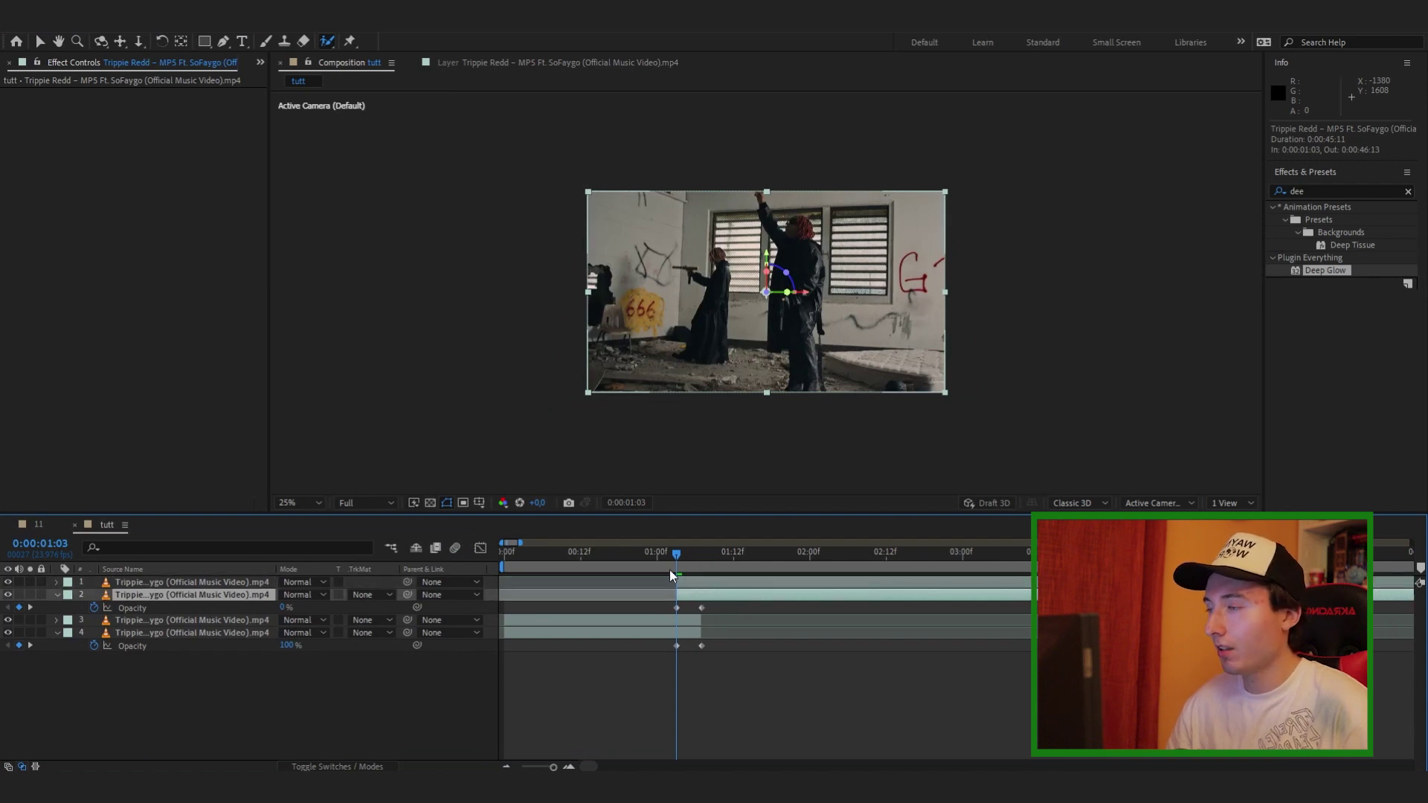
pyautogui.click(681, 582)
# - Roto Brush the walking man on the second clip's top duplicate from 0:00:01:03 to about 0:00:02:07 and freeze the propagation
pyautogui.doubleClick(736, 585)
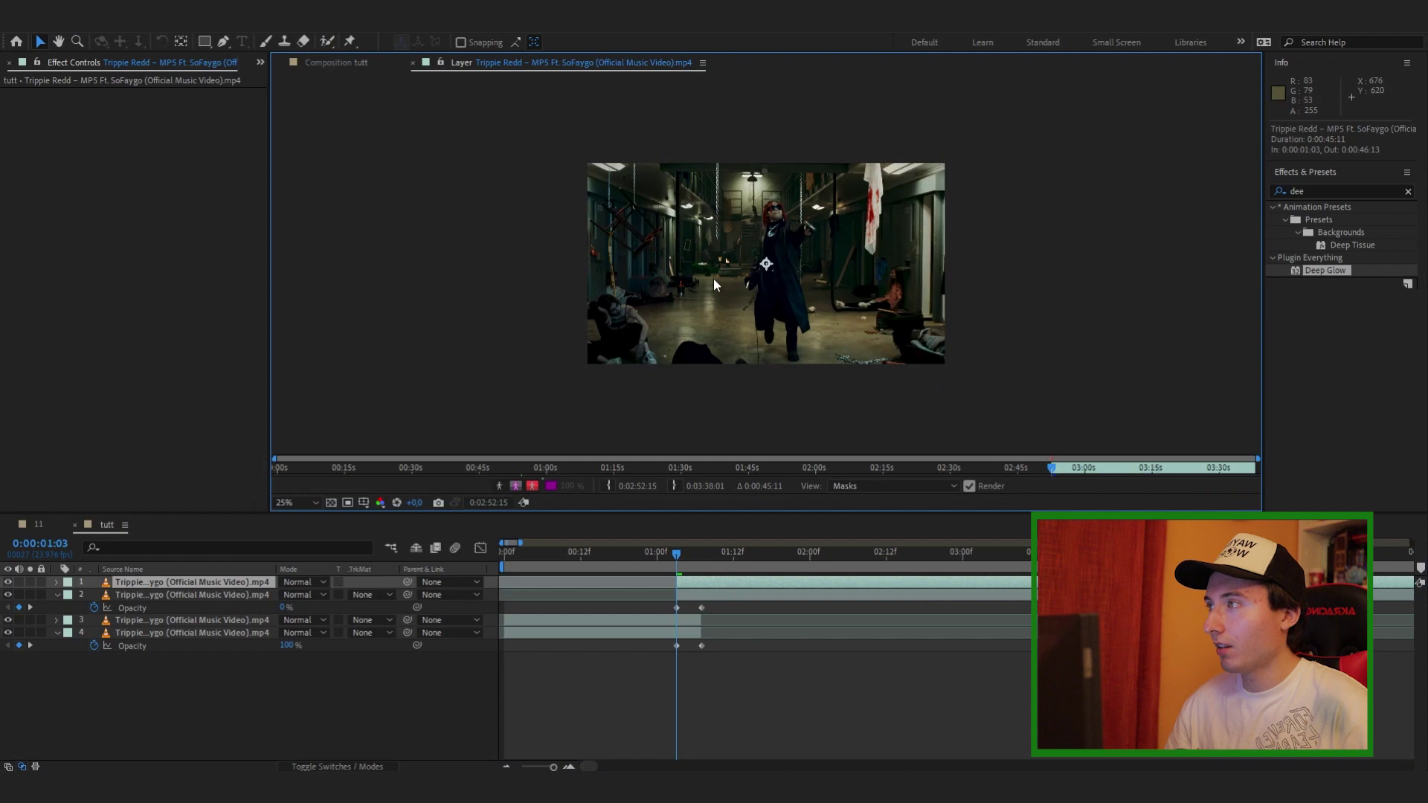
pyautogui.click(327, 42)
pyautogui.scroll(2, 736, 241)
pyautogui.moveTo(770, 404); pyautogui.dragTo(771, 310)
pyautogui.press(',')
pyautogui.press('space')
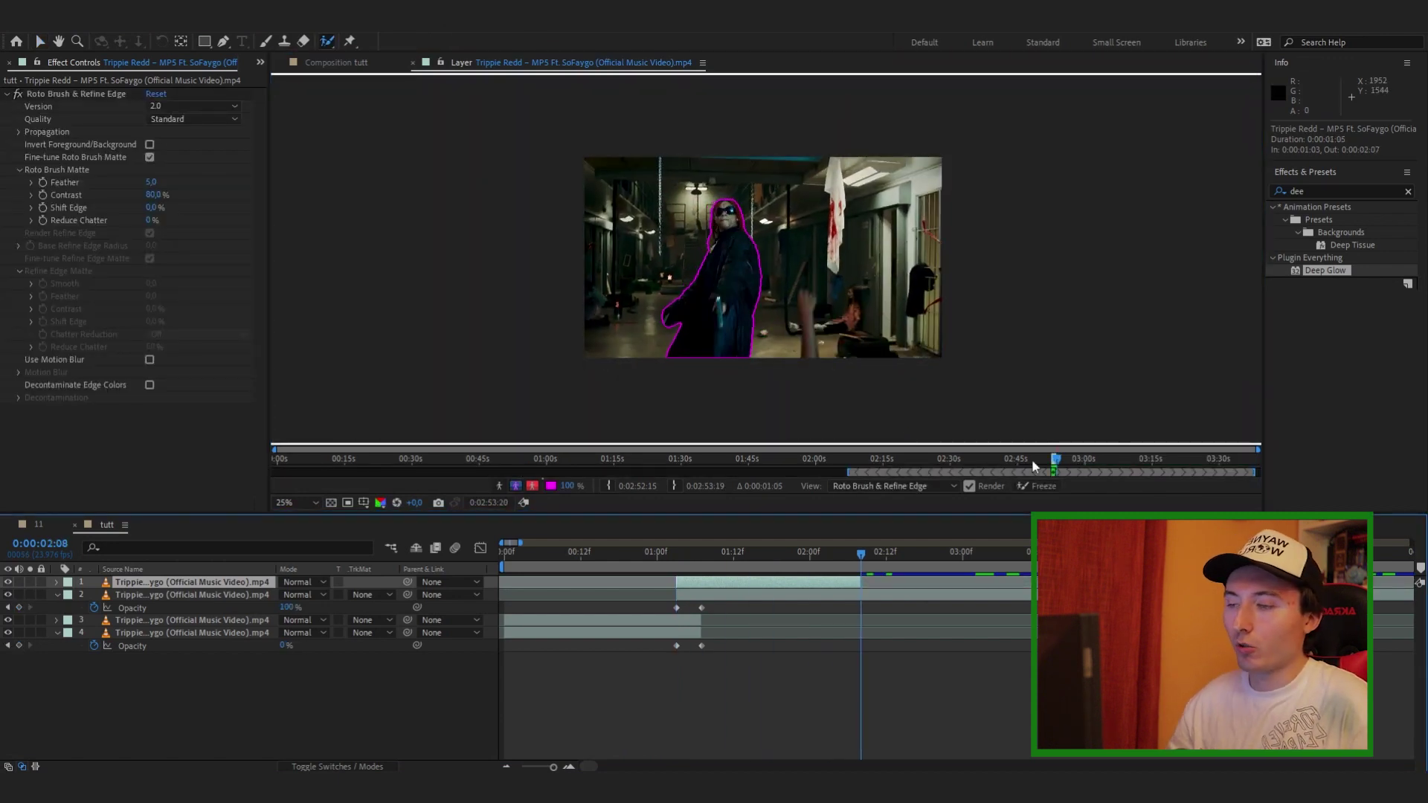
pyautogui.click(1042, 487)
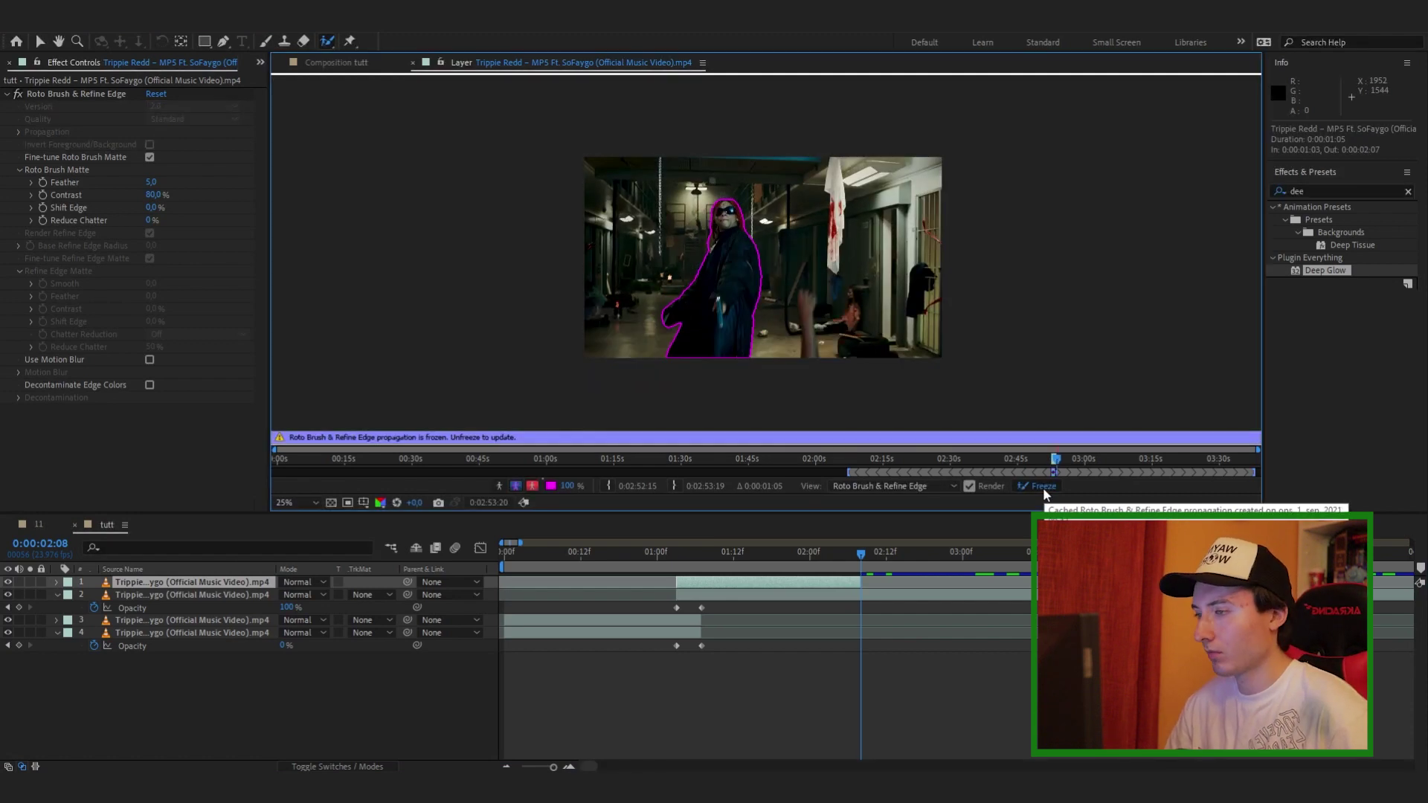
# - Solo the first clip's cutout in the composition and set its roto matte to about 13.8 Feather and -81% Shift Edge
pyautogui.click(351, 64)
pyautogui.moveTo(678, 554); pyautogui.dragTo(624, 554)
pyautogui.click(580, 620)
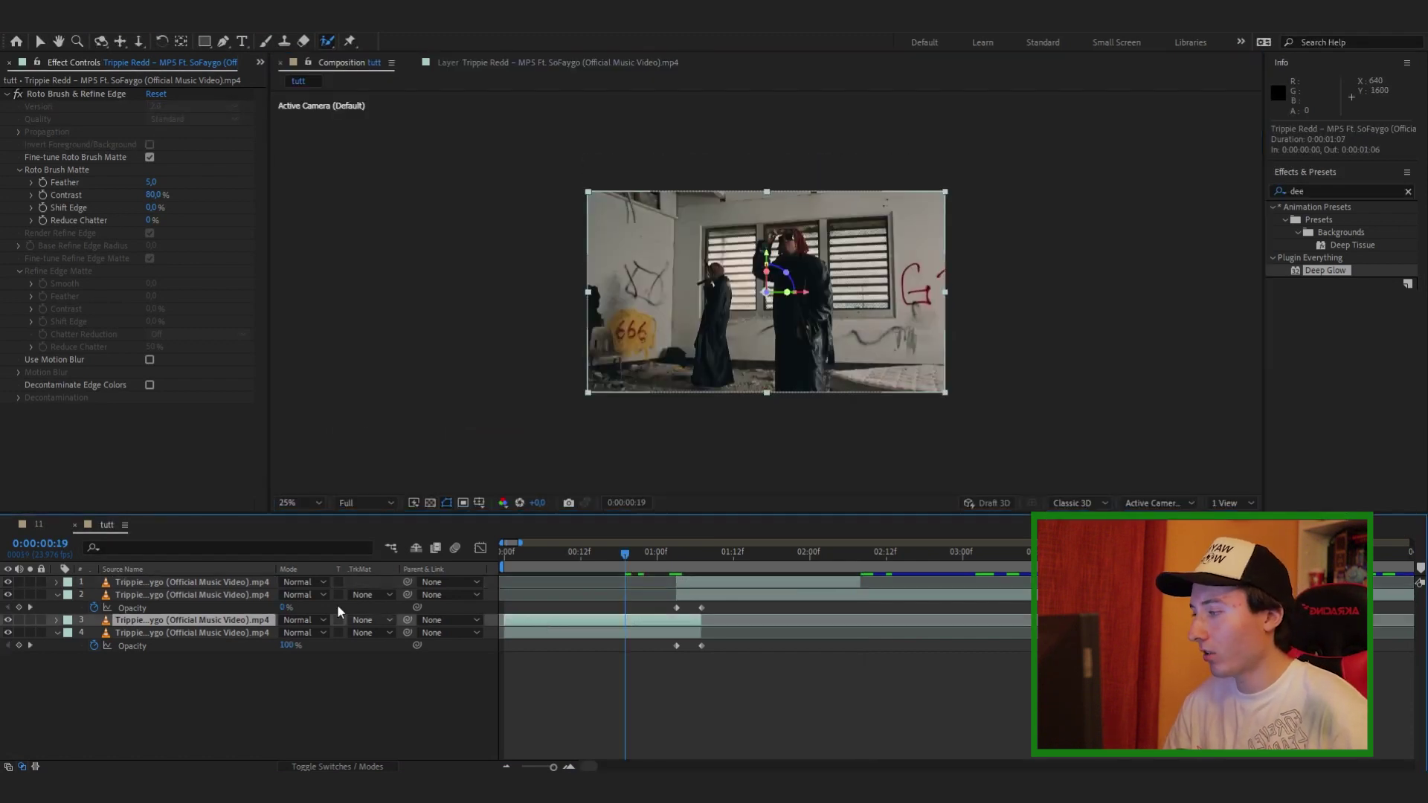
pyautogui.click(30, 620)
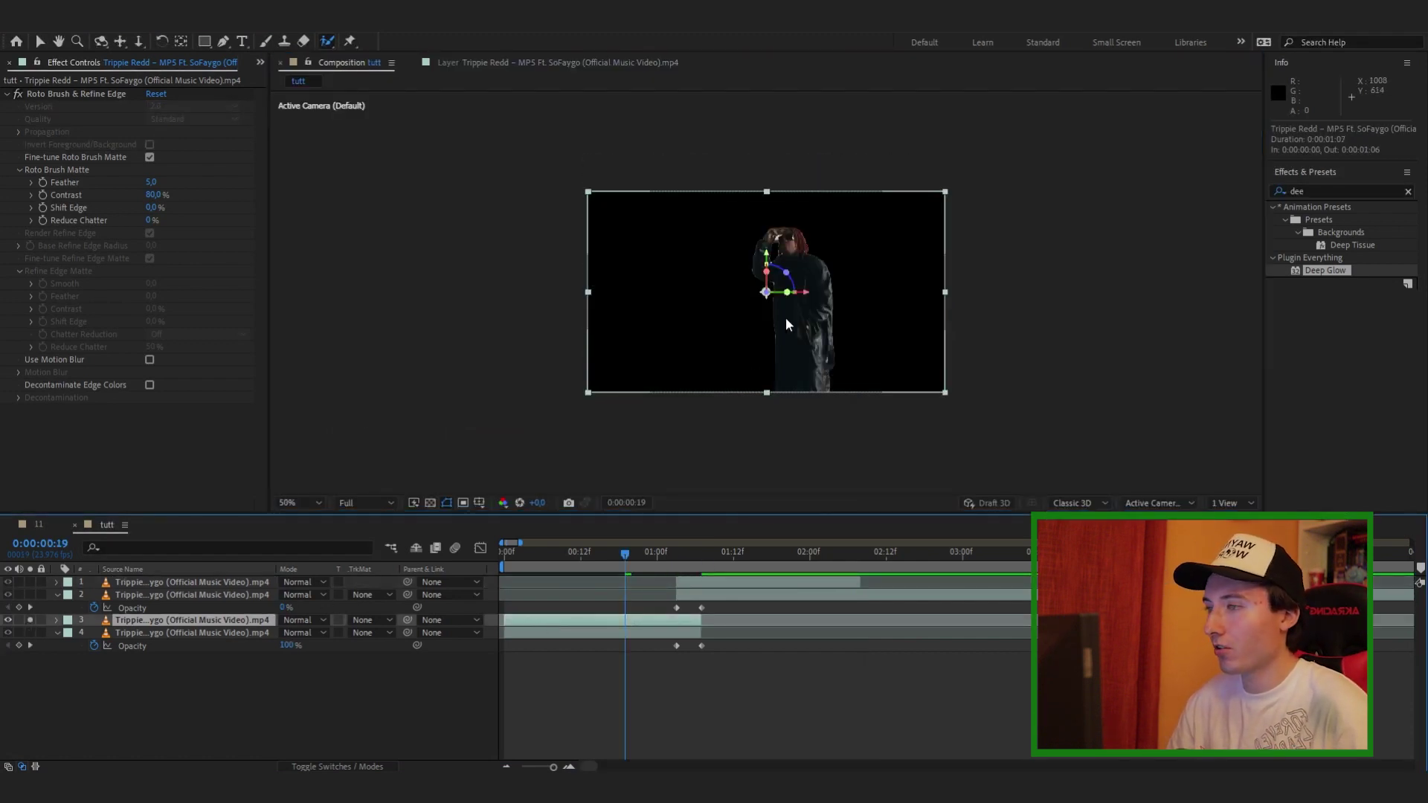
pyautogui.moveTo(151, 182); pyautogui.dragTo(215, 180)
pyautogui.moveTo(127, 213); pyautogui.dragTo(69, 221)
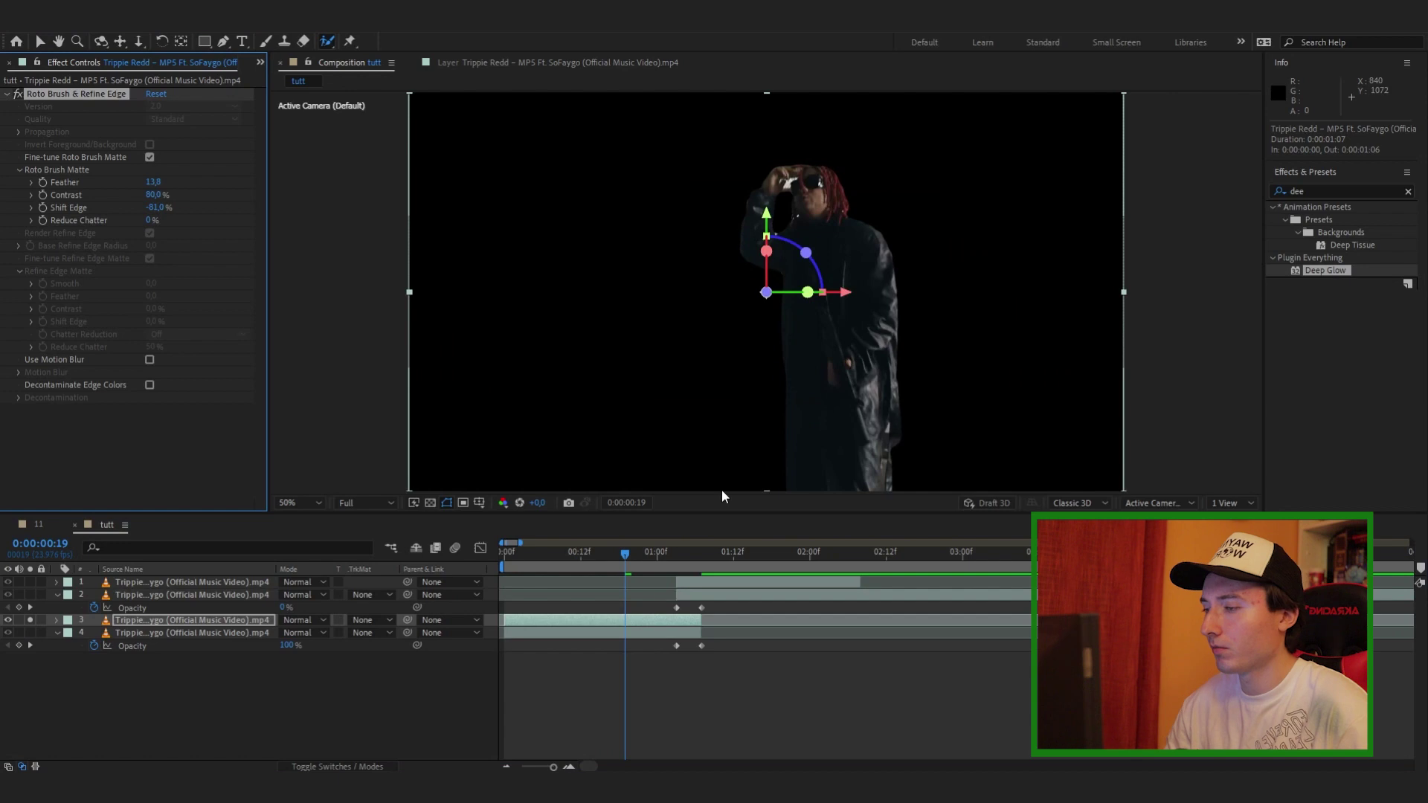
# - Pre-compose the two original full-frame clips together, moving all attributes into the new composition
pyautogui.click(733, 551)
pyautogui.click(722, 581)
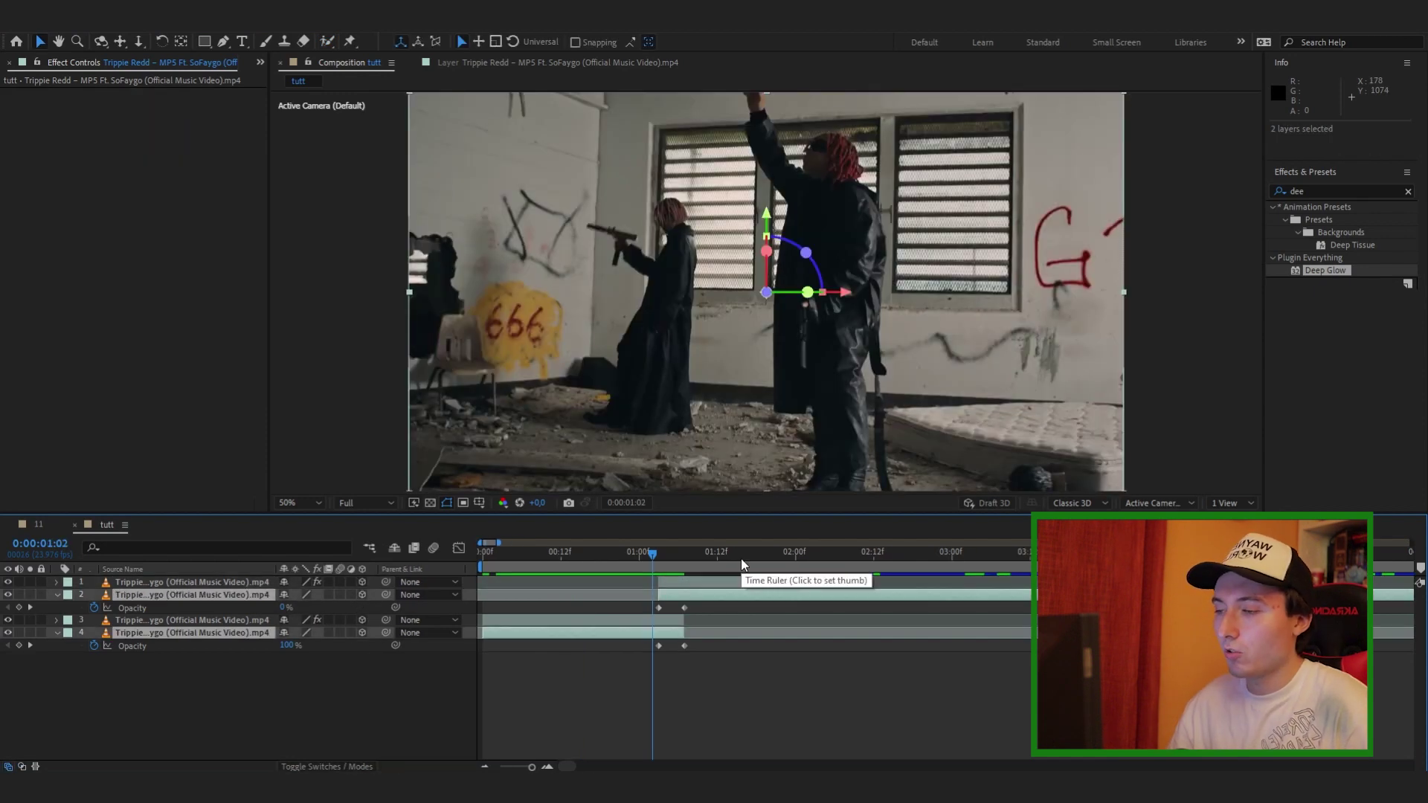
pyautogui.moveTo(741, 559); pyautogui.dragTo(664, 574)
pyautogui.rightClick(684, 599)
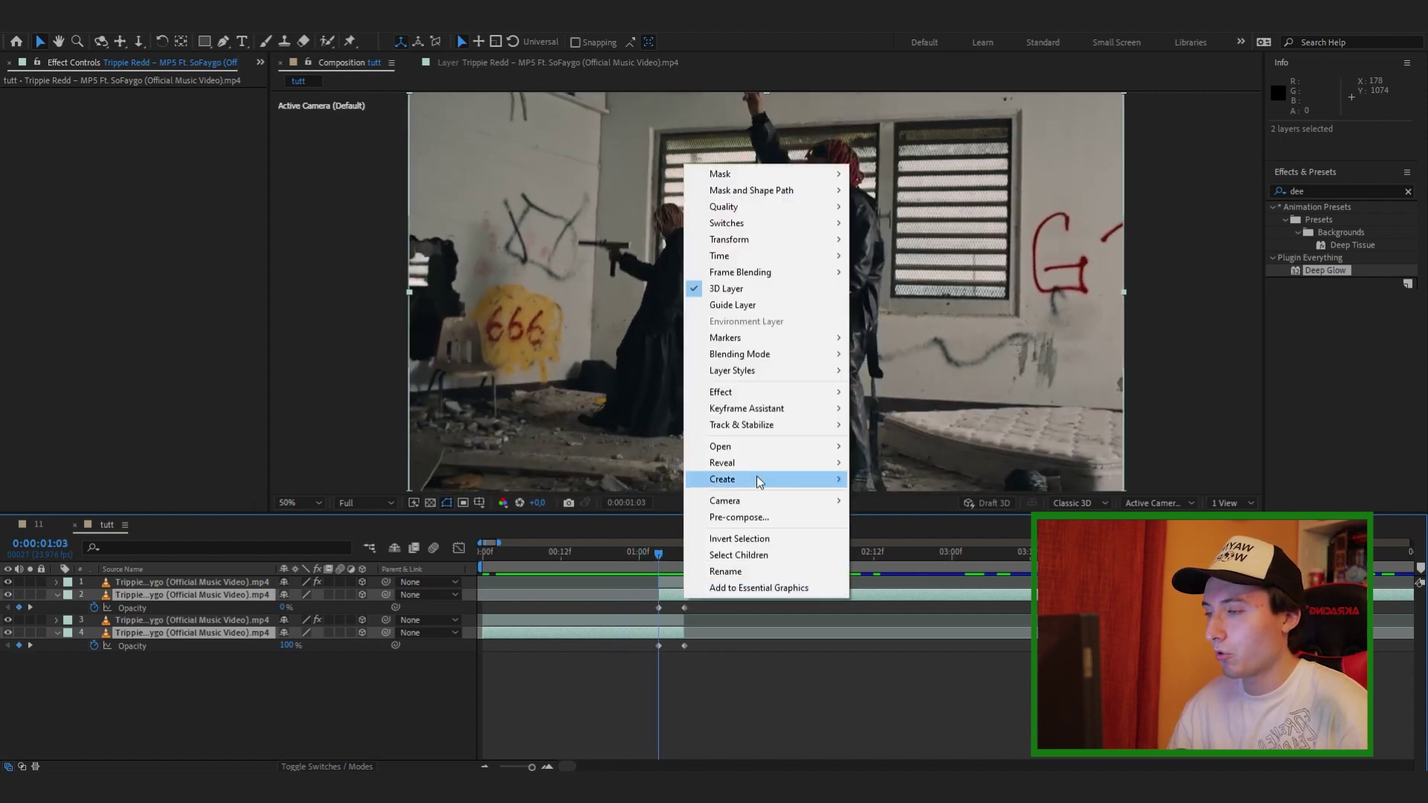
pyautogui.click(751, 515)
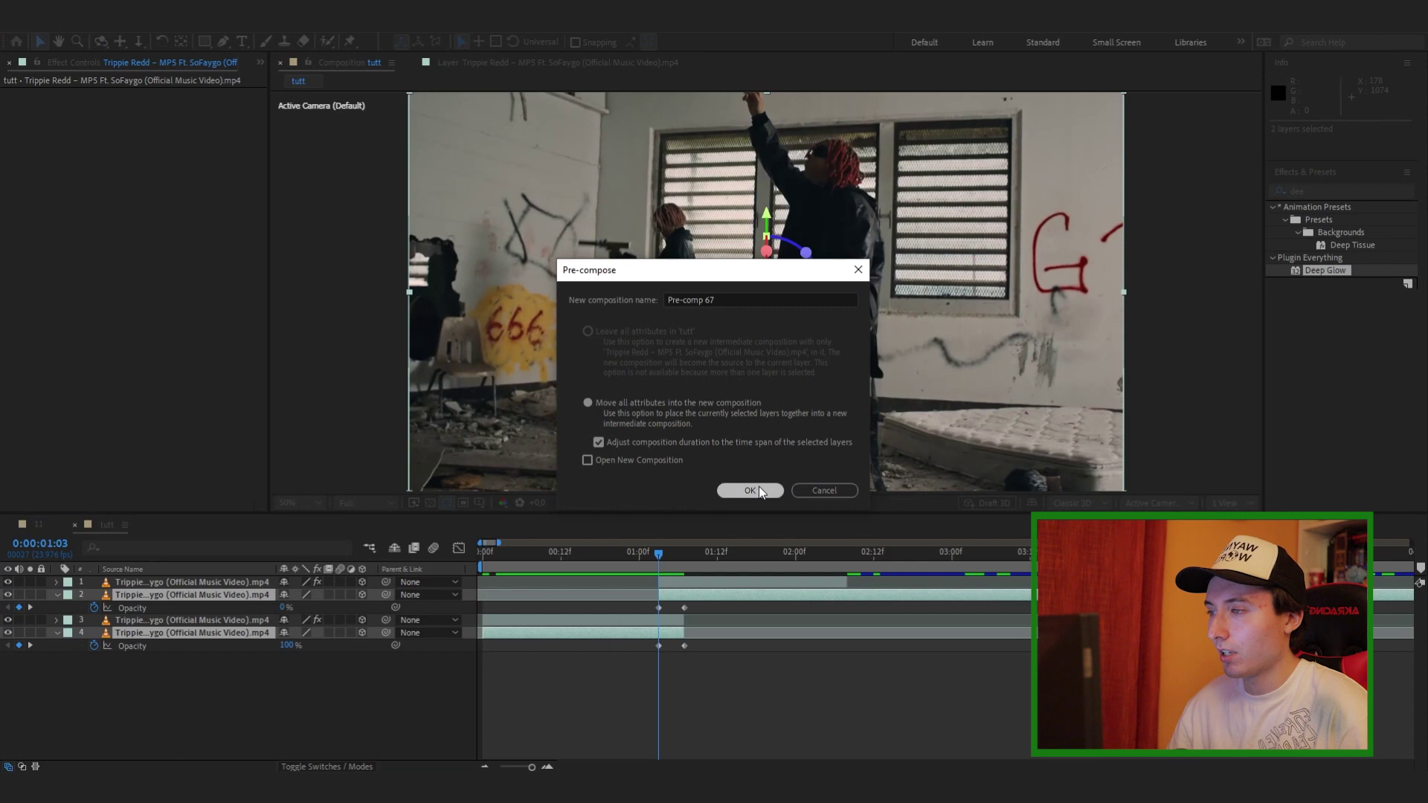
pyautogui.click(759, 486)
# - Find the S_WarpPerspective effect and apply it to the pre-composed background layer beneath the two cutouts
pyautogui.click(219, 612)
pyautogui.click(620, 554)
pyautogui.click(673, 583)
pyautogui.click(667, 594)
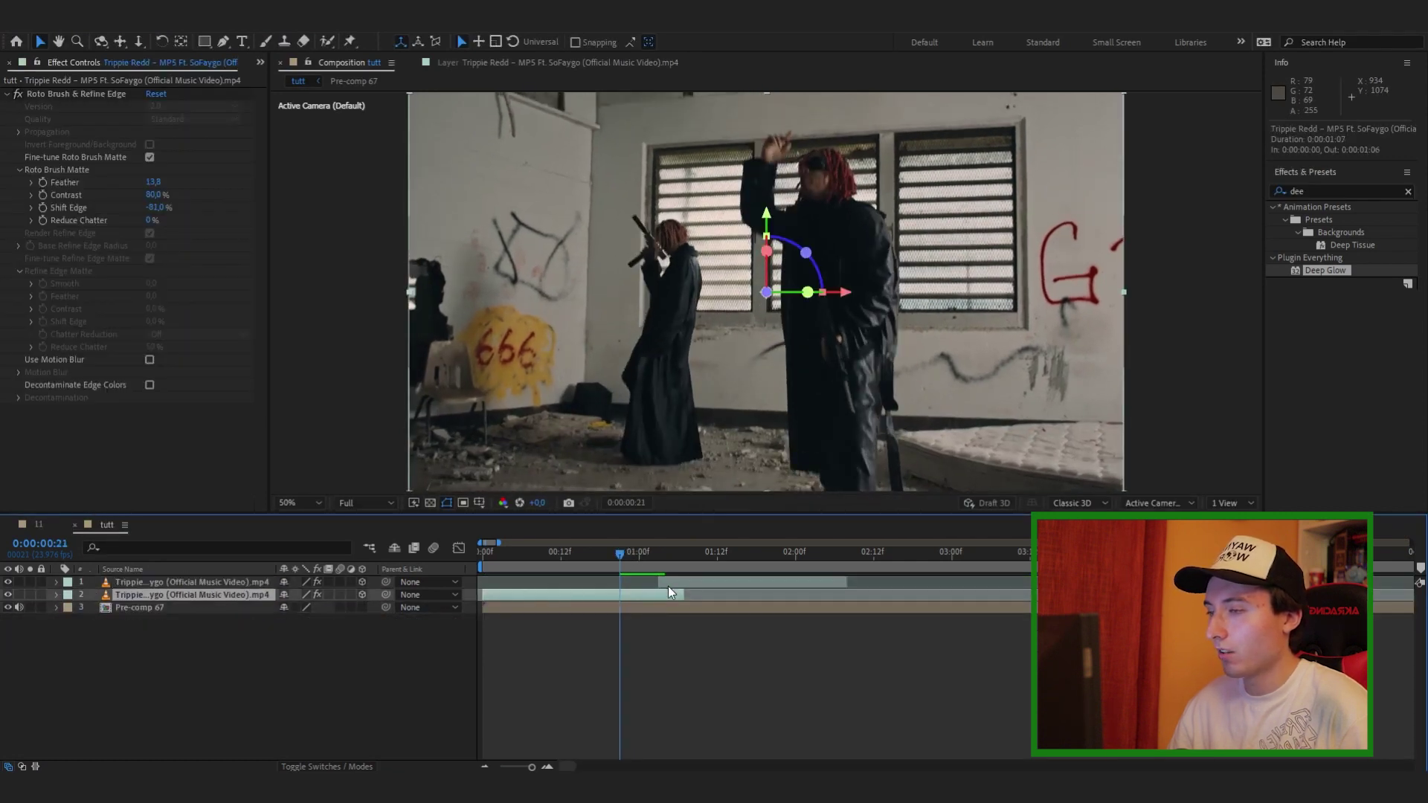
pyautogui.click(677, 607)
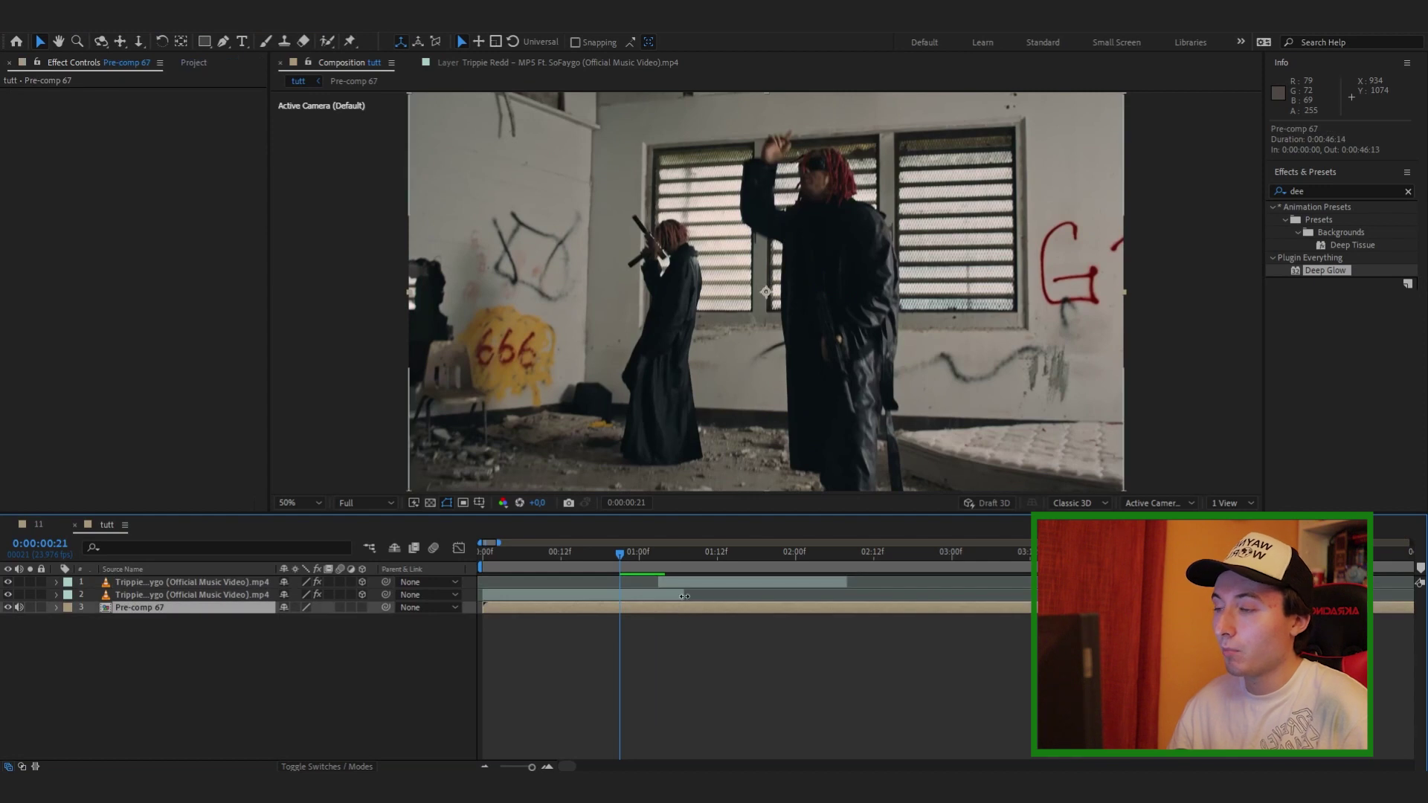
pyautogui.click(1407, 191)
pyautogui.write('warpp')
pyautogui.doubleClick(1331, 220)
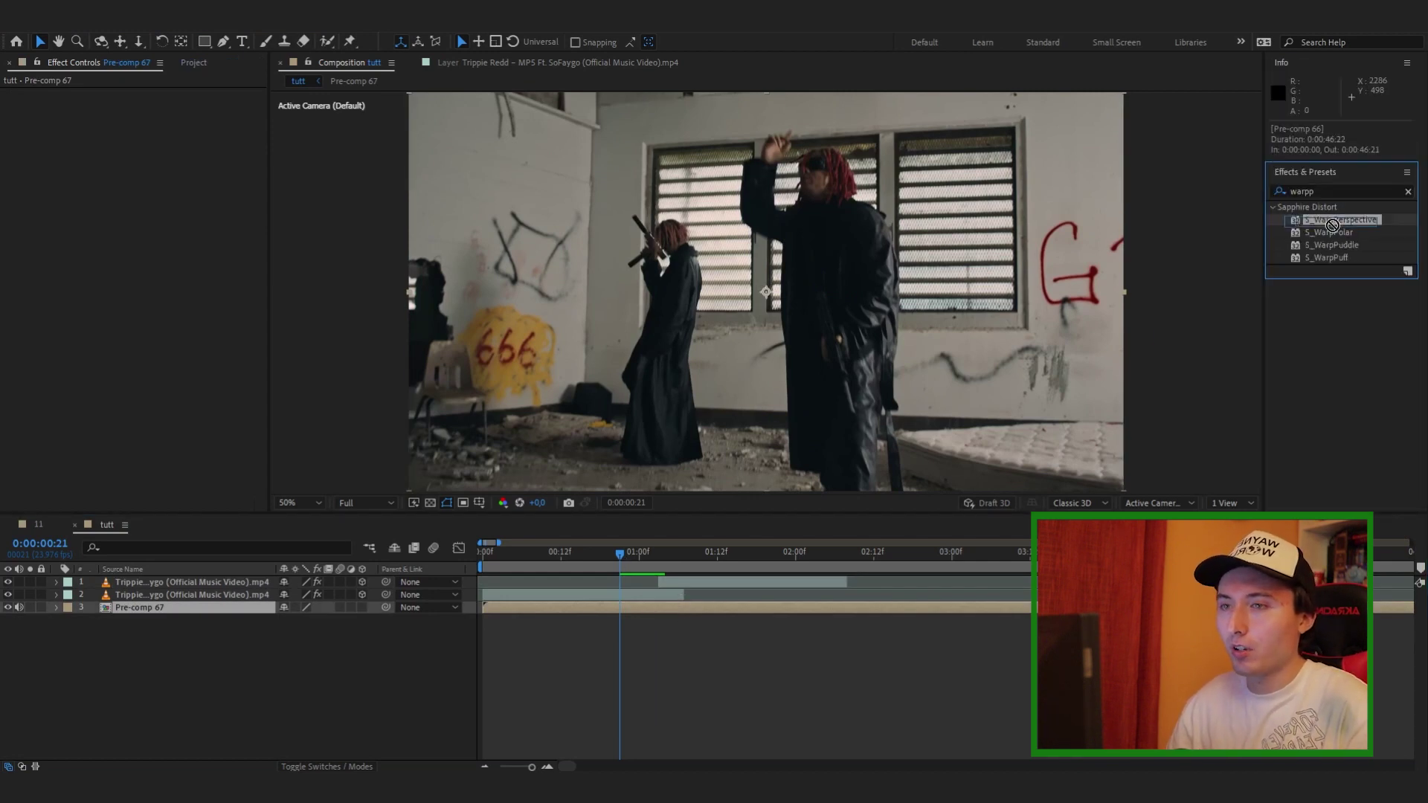
# - Set the warp's Latitude to 1 and Z Dist to 1, and start Latitude keyframes at 0:00:00:02
pyautogui.click(497, 566)
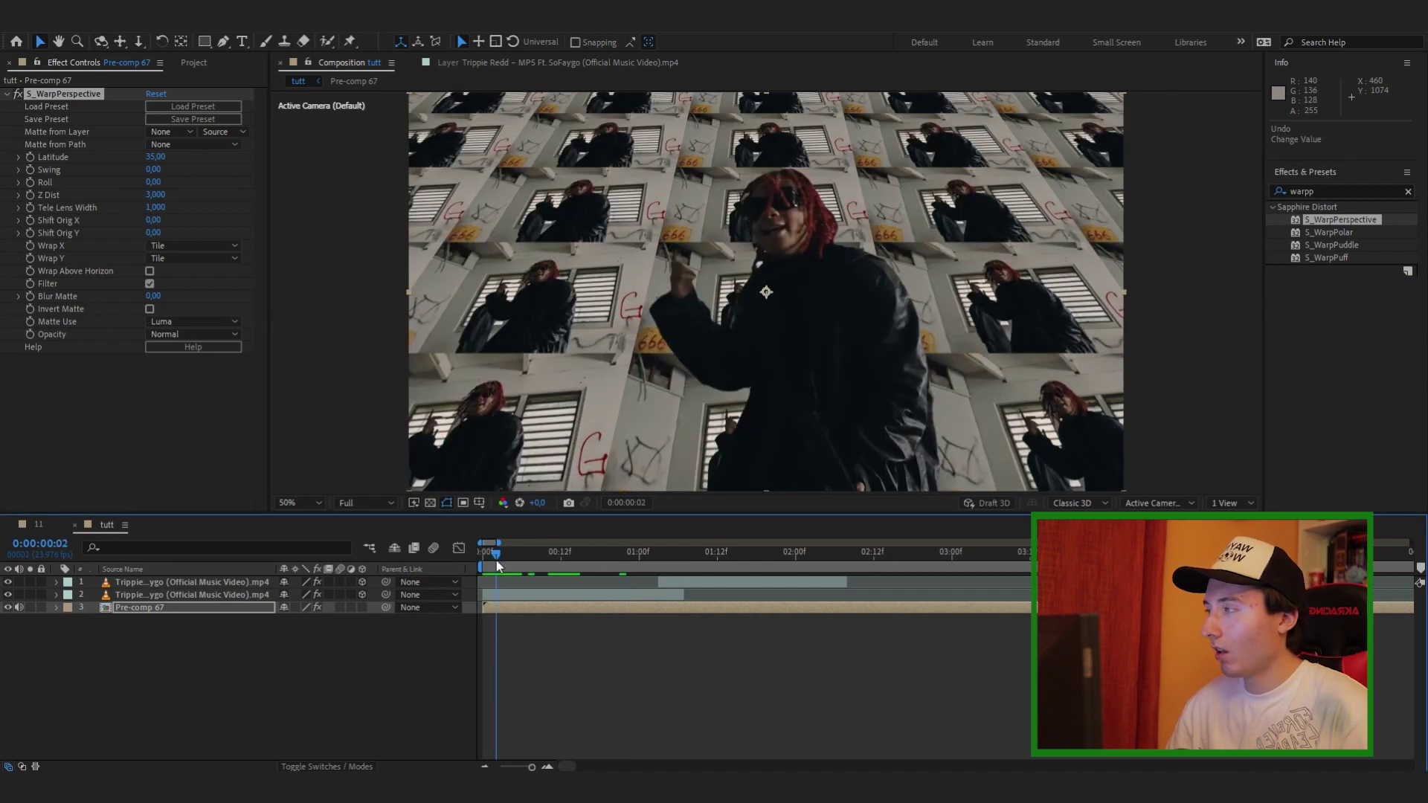
pyautogui.moveTo(163, 166); pyautogui.dragTo(30, 220)
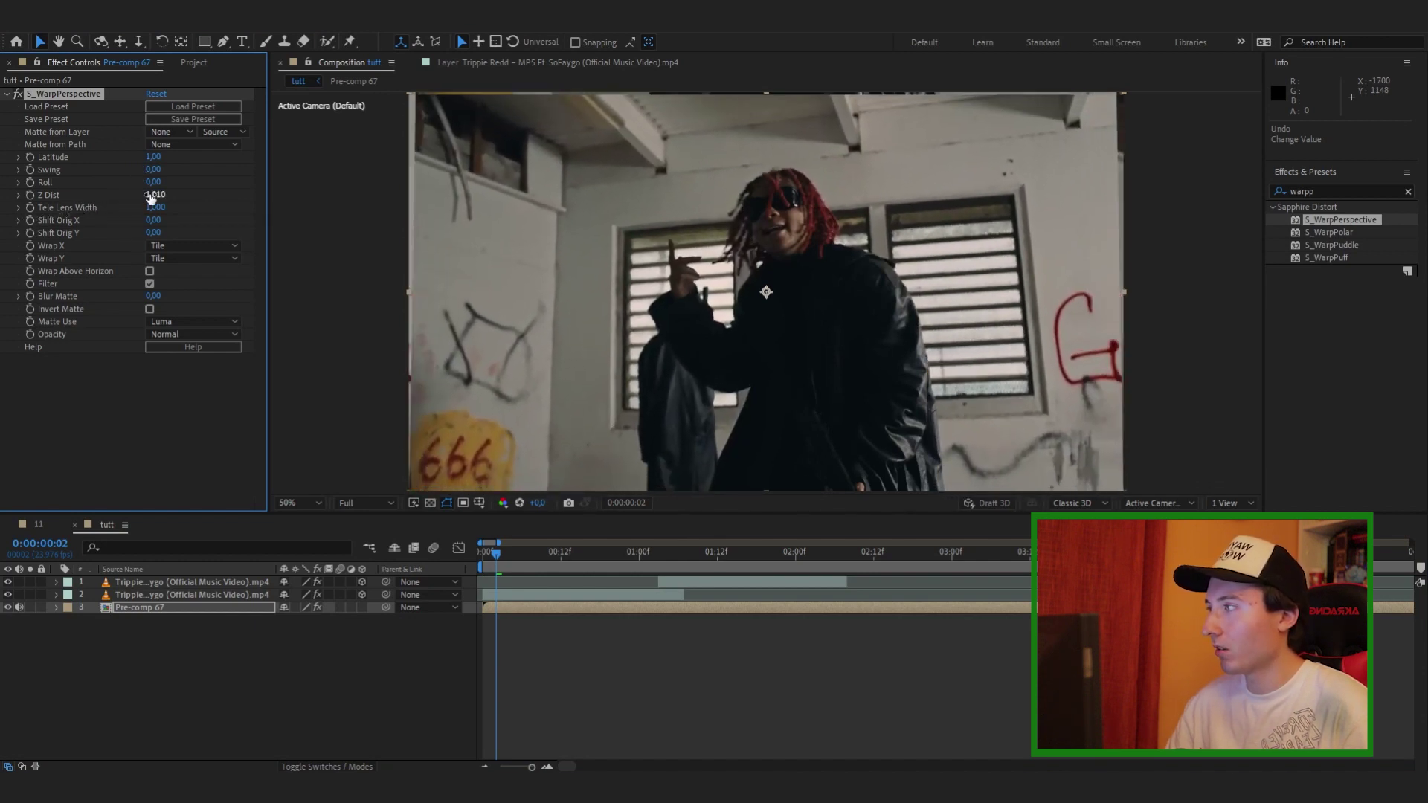
pyautogui.moveTo(149, 197); pyautogui.dragTo(148, 197)
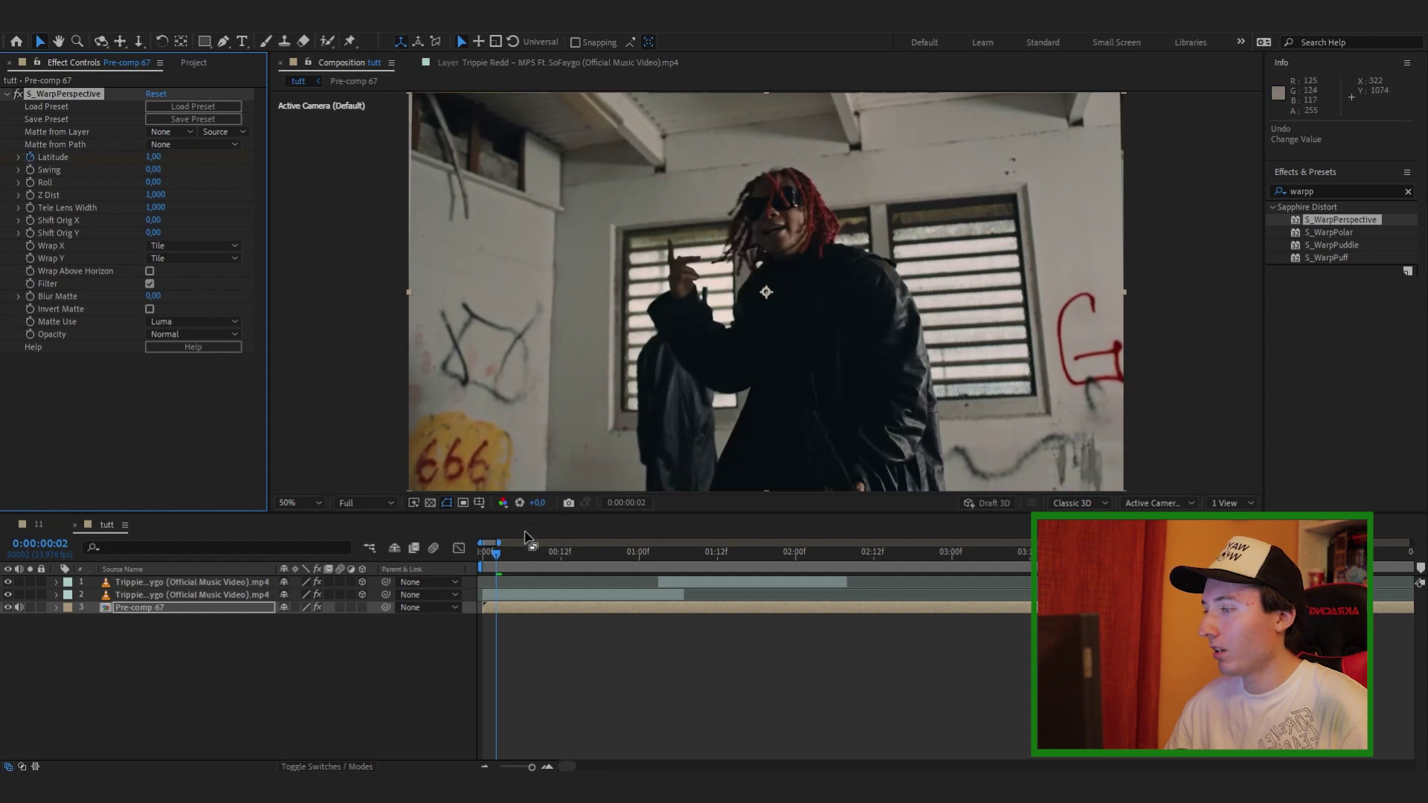
# - Keyframe the warp's Latitude at 65 at 0:00:00:15 and hold that value with another keyframe at 0:00:01:03
pyautogui.moveTo(525, 551); pyautogui.dragTo(580, 554)
pyautogui.moveTo(155, 157); pyautogui.dragTo(208, 163)
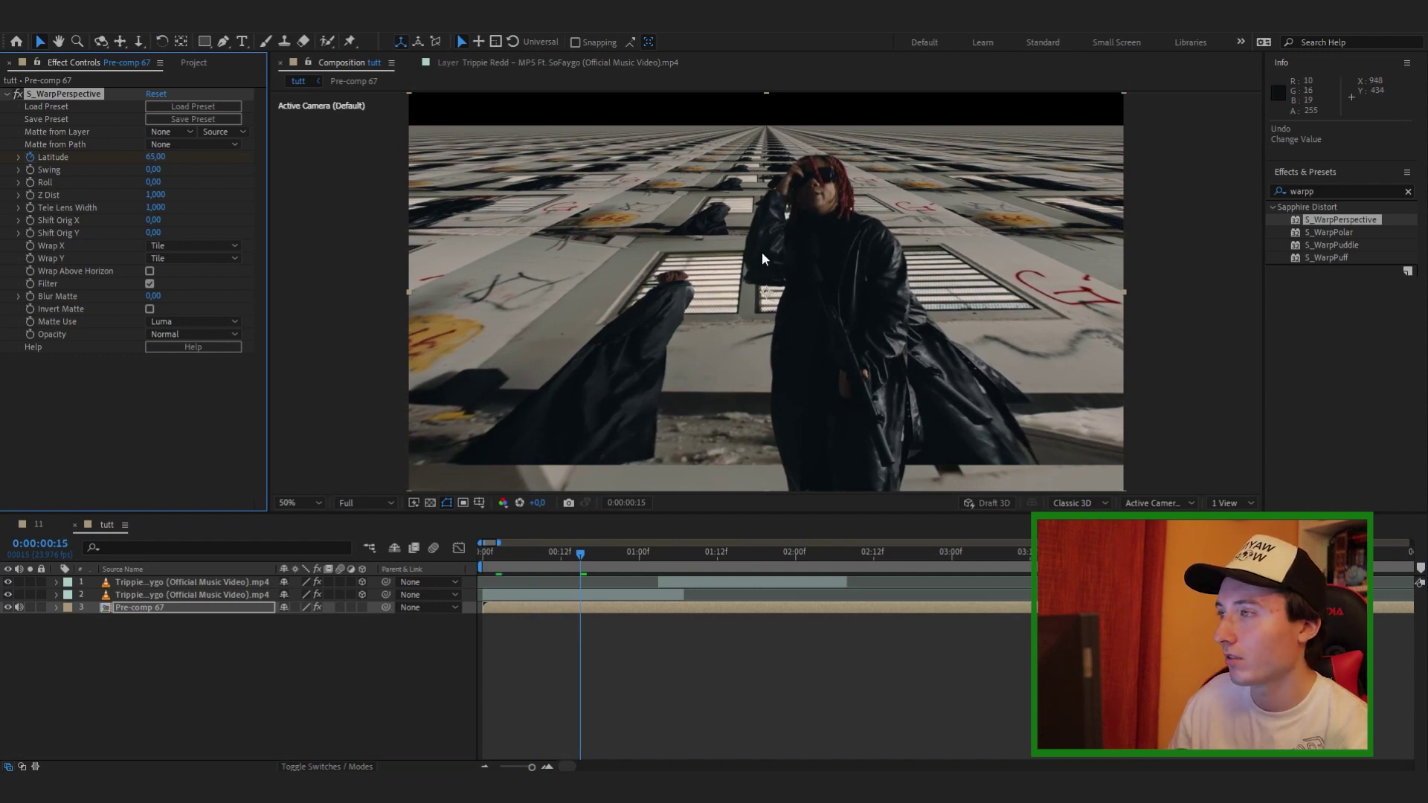
pyautogui.moveTo(595, 558); pyautogui.dragTo(658, 559)
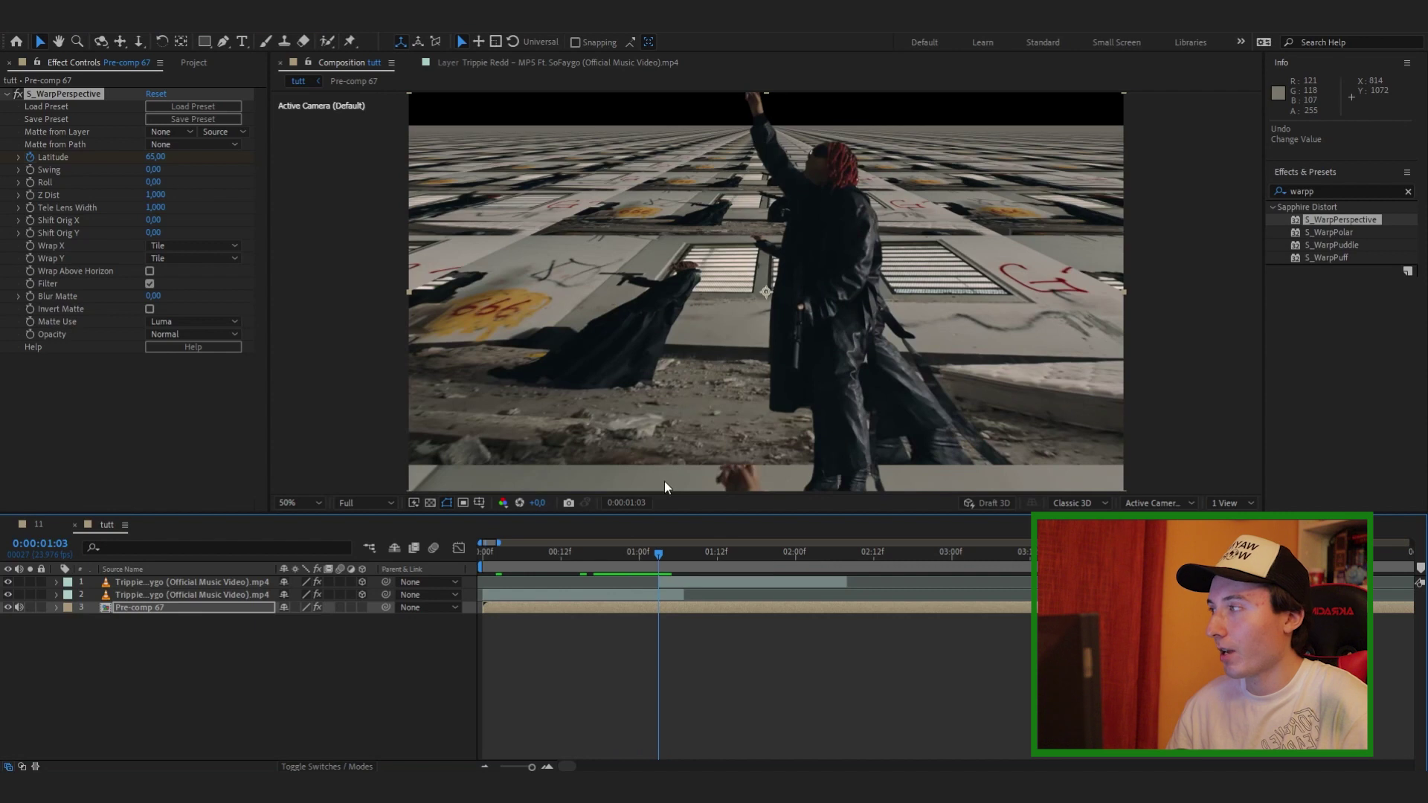
pyautogui.press('u')
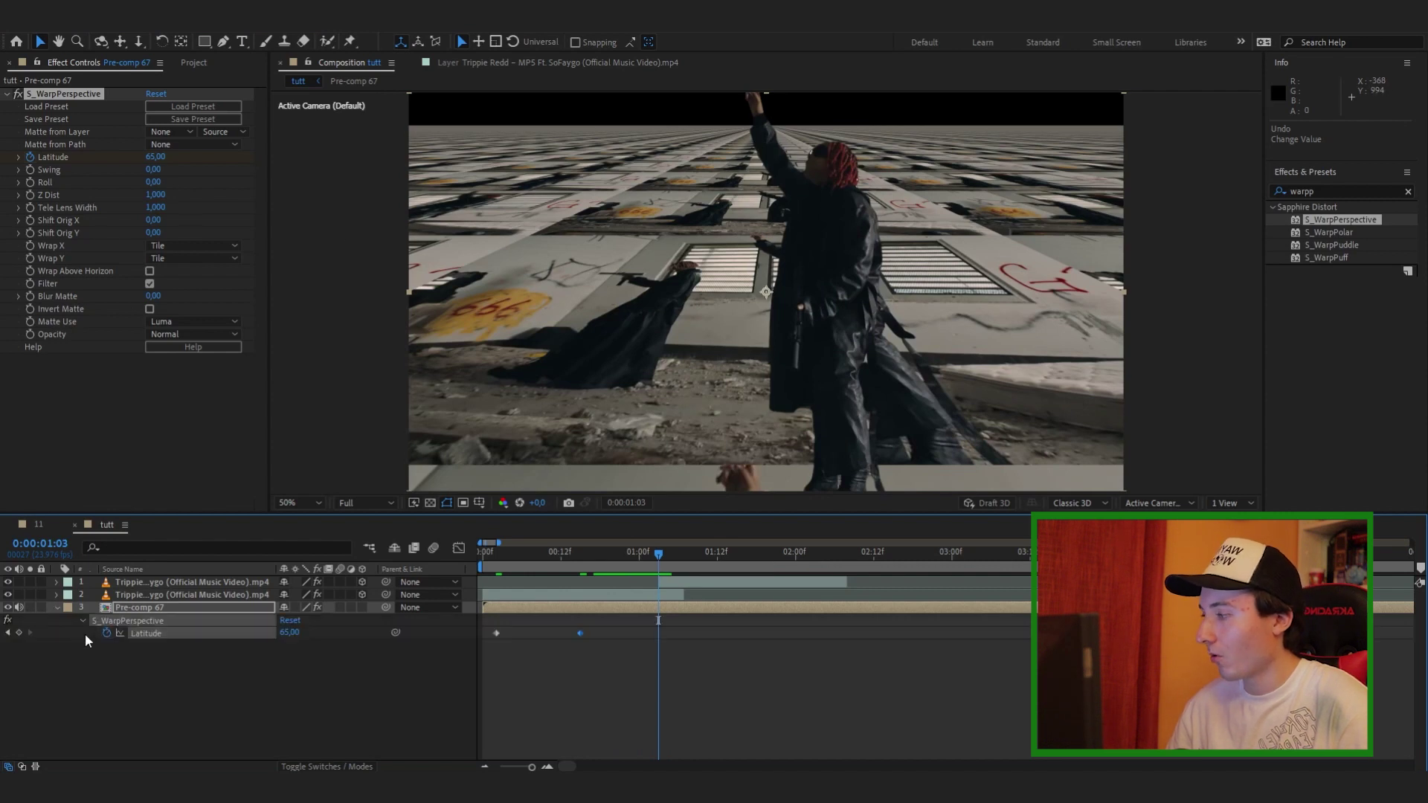
pyautogui.click(19, 633)
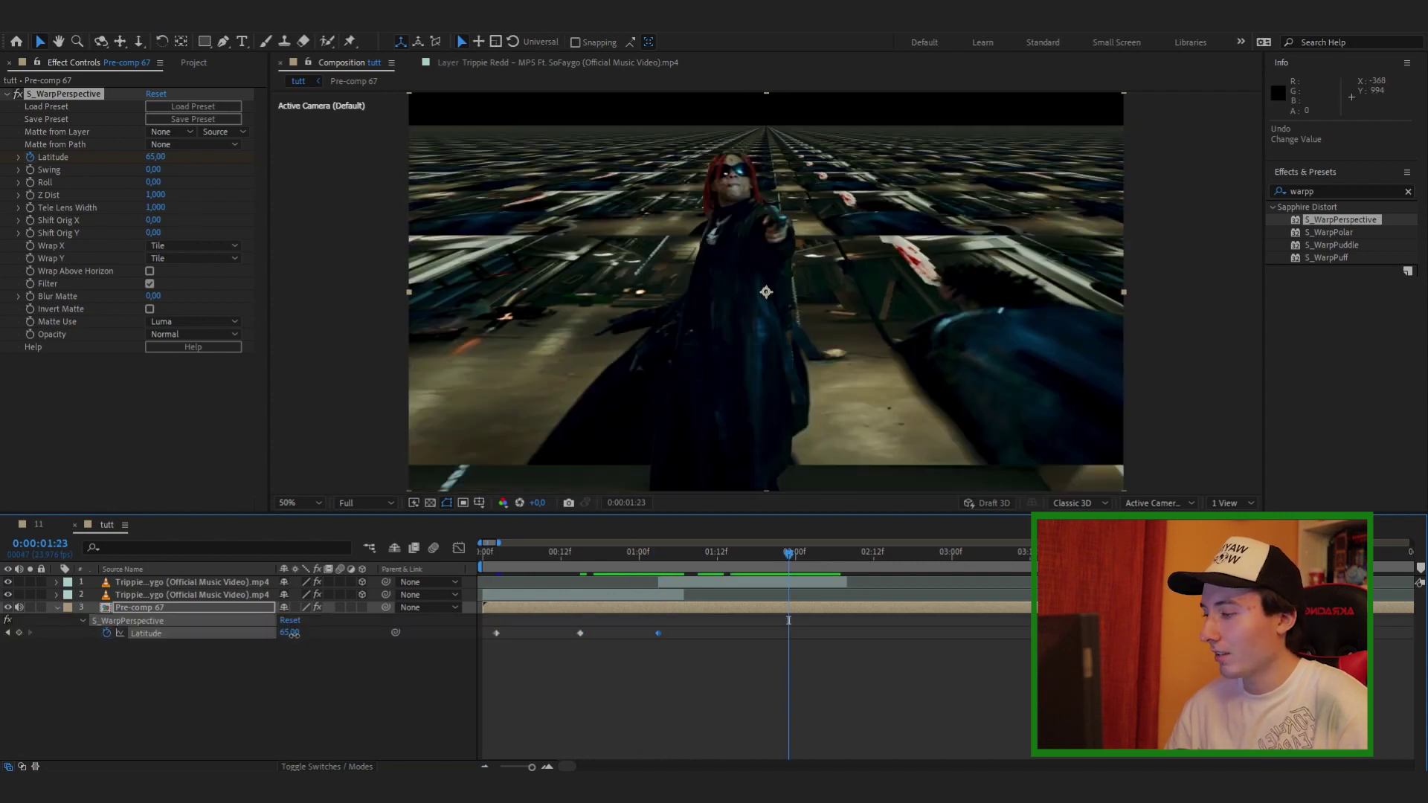
# - Keyframe the warp's Latitude at 0 at 0:00:01:23
pyautogui.click(294, 634)
pyautogui.write('0')
pyautogui.press('Return')
# - Animate the warp's Z Dist to reach 0.660 at 0:00:00:15
pyautogui.moveTo(788, 556); pyautogui.dragTo(560, 567)
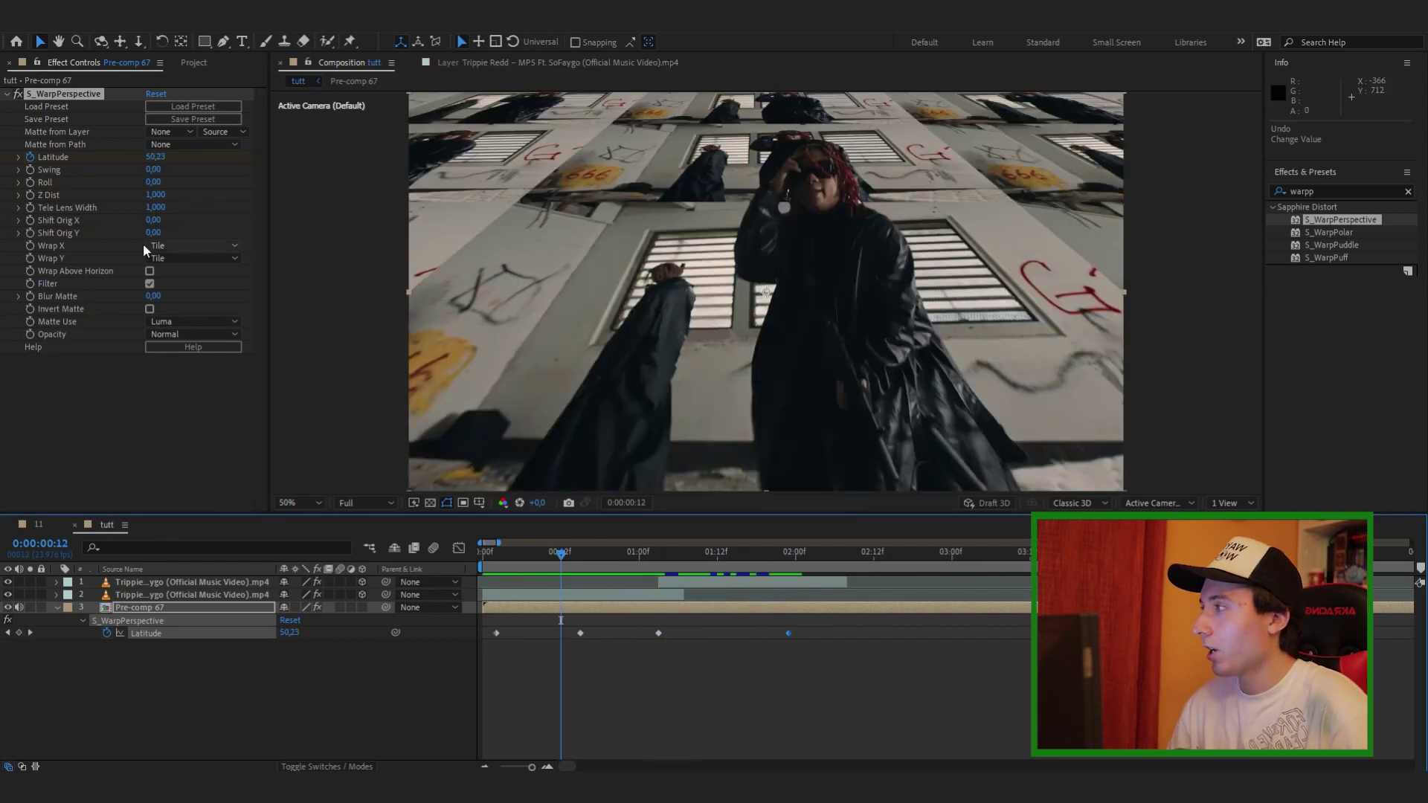
pyautogui.moveTo(513, 563); pyautogui.dragTo(580, 567)
pyautogui.moveTo(138, 210); pyautogui.dragTo(147, 211)
# - Add a Latitude keyframe with the current value at 0:00:01:10
pyautogui.moveTo(580, 552); pyautogui.dragTo(706, 550)
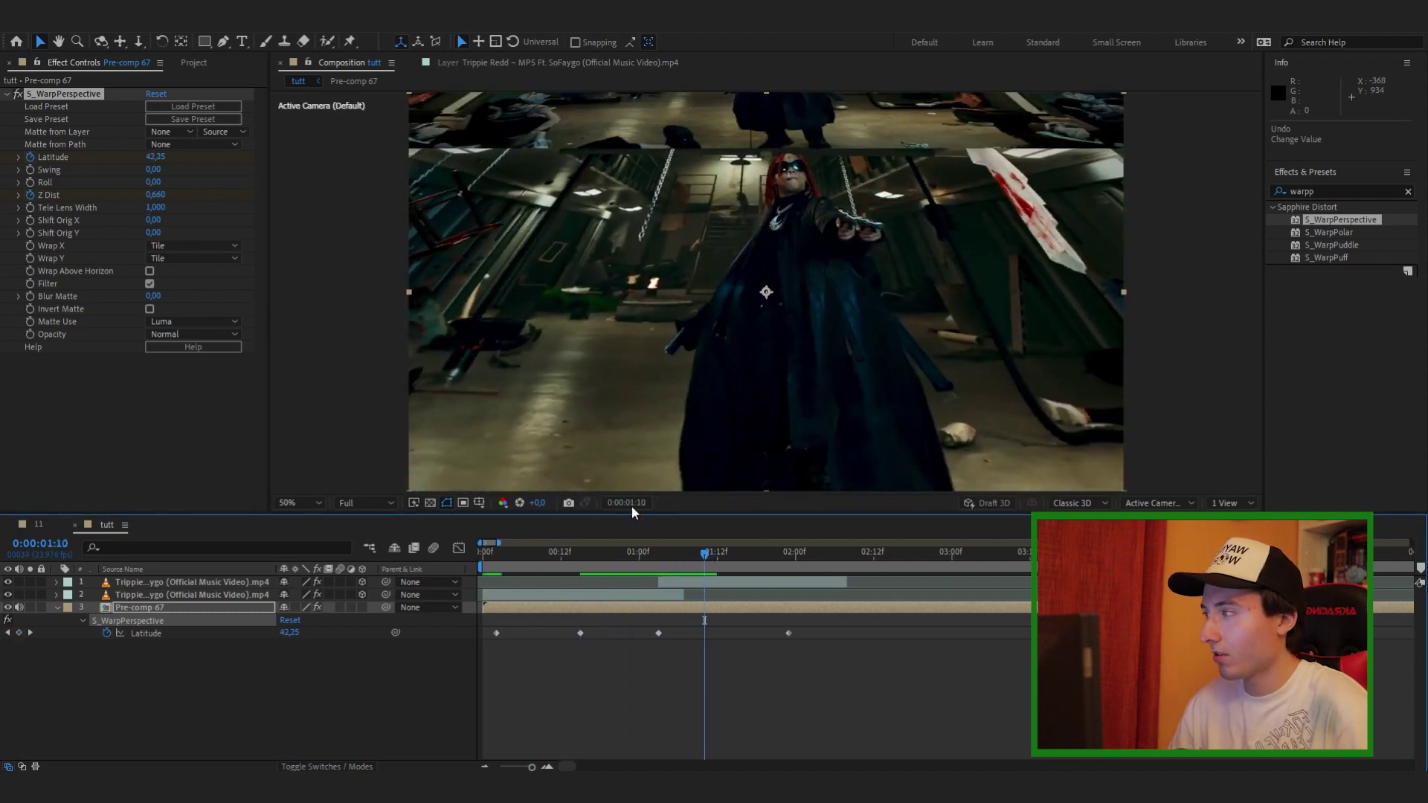
pyautogui.click(20, 633)
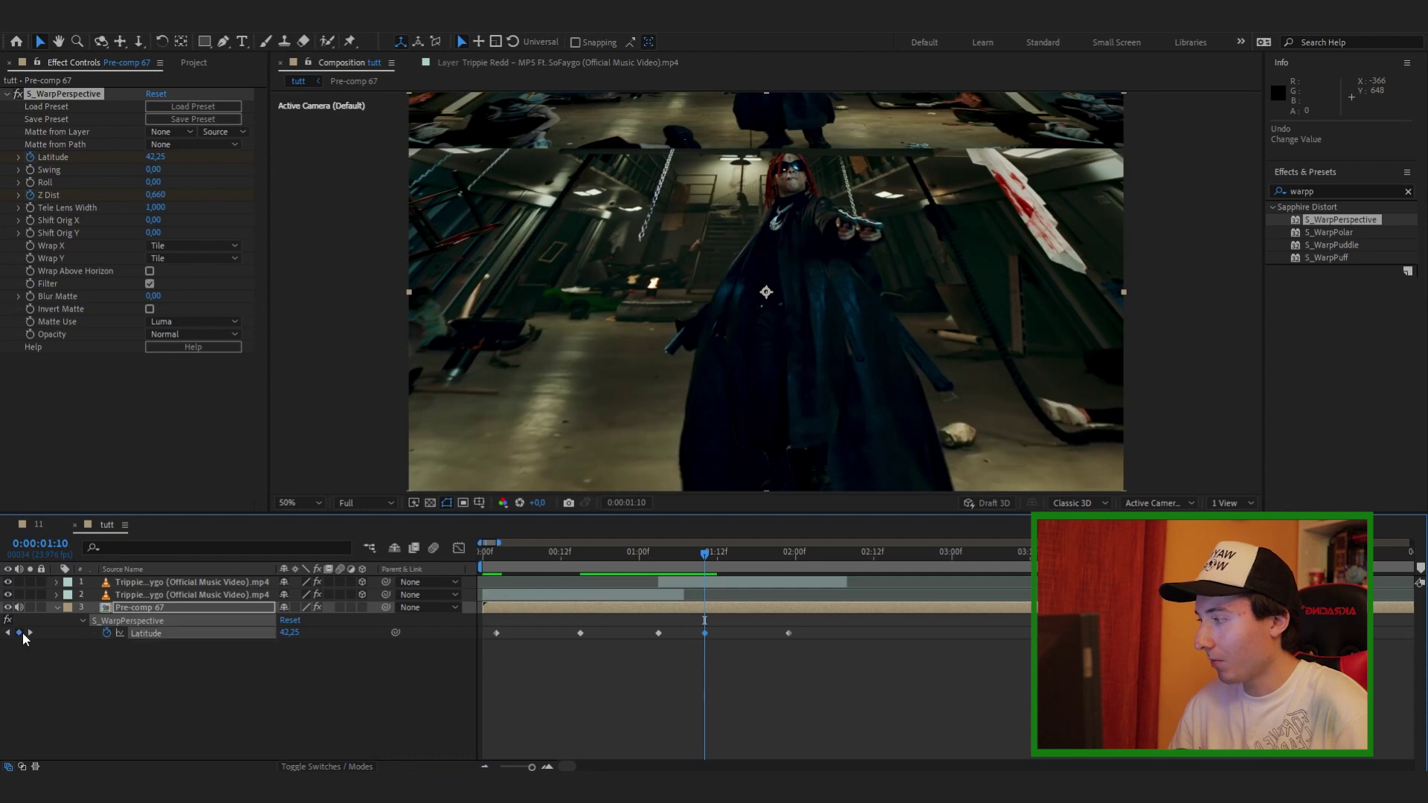
pyautogui.moveTo(734, 556); pyautogui.dragTo(791, 558)
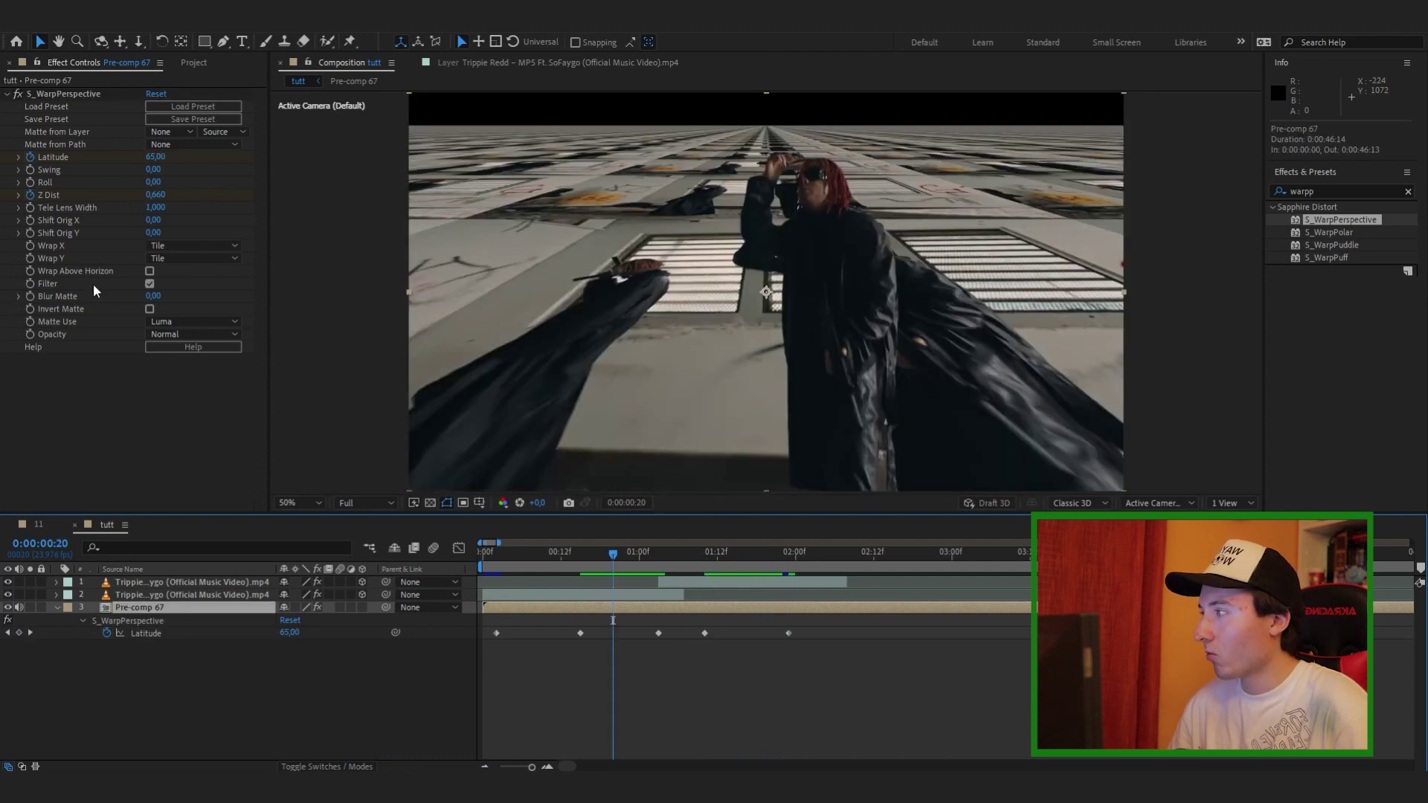
# - Animate the warp's Shift Orig X from a starting keyframe at 0:00:00:20 to 1080 at 0:00:01:23
pyautogui.click(30, 221)
pyautogui.moveTo(618, 551); pyautogui.dragTo(789, 562)
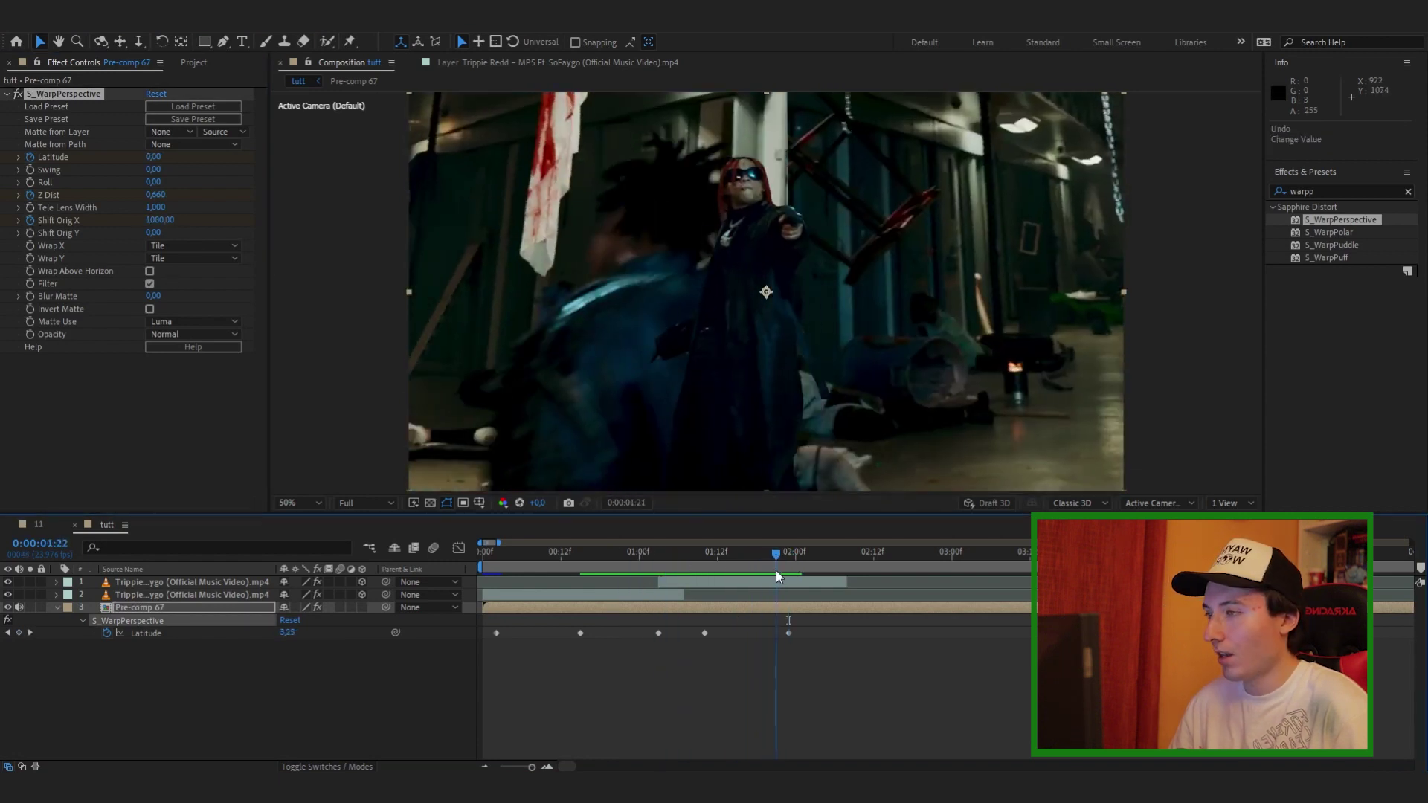
# - Apply the Offset effect to Pre-comp 67 on top of its perspective warp
pyautogui.moveTo(774, 570); pyautogui.dragTo(786, 571)
pyautogui.moveTo(161, 220); pyautogui.dragTo(244, 236)
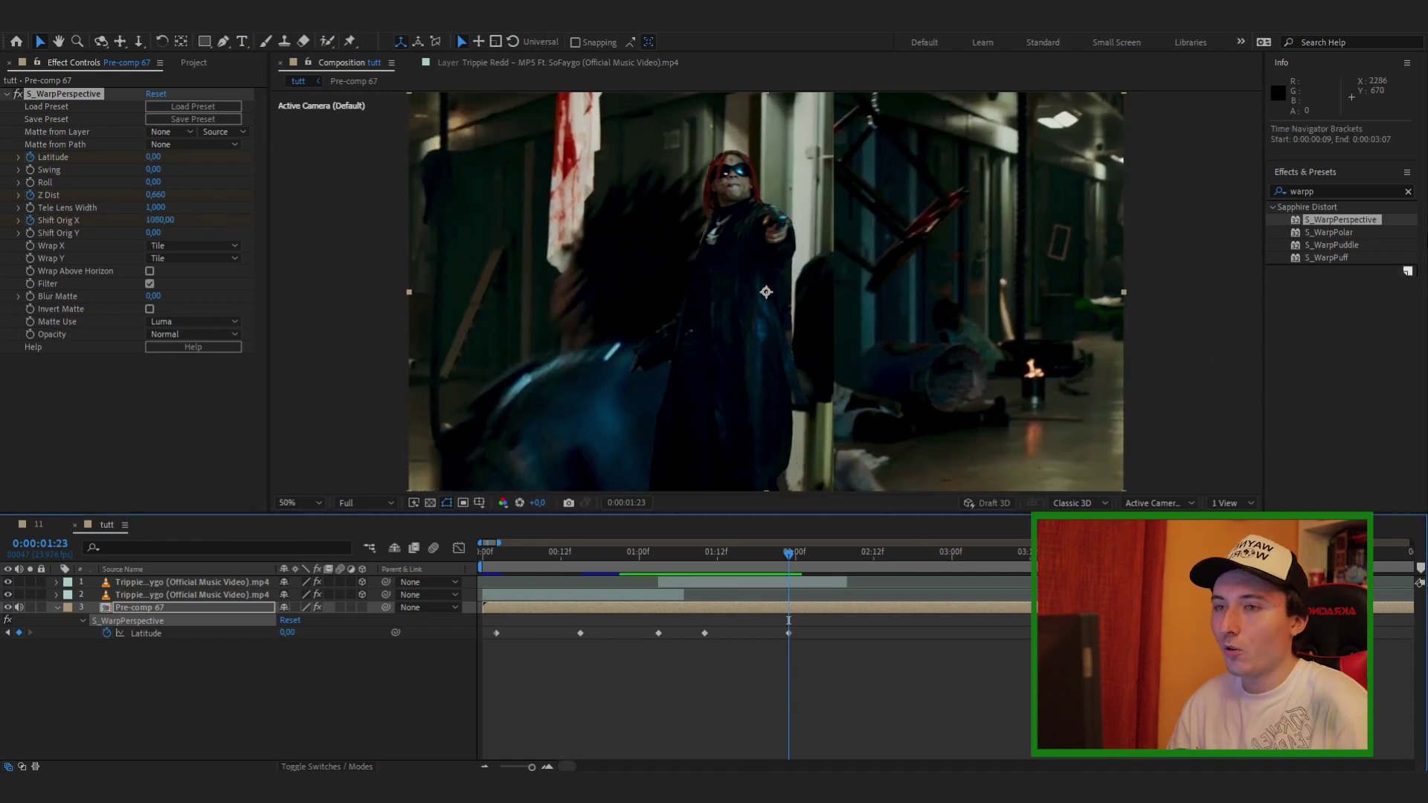
pyautogui.click(1347, 191)
pyautogui.write('off')
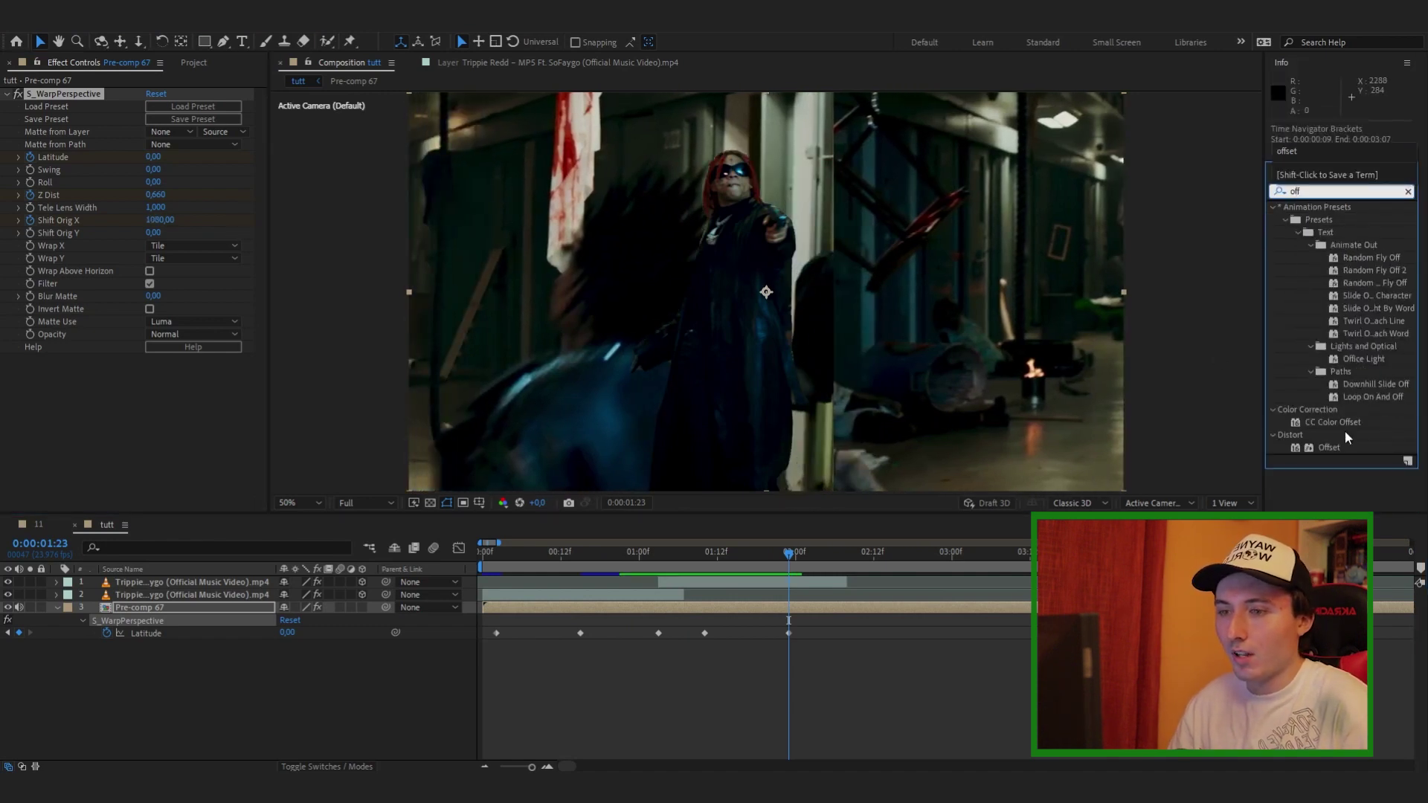
pyautogui.moveTo(1329, 447); pyautogui.dragTo(608, 583)
# - Animate Offset's Shift Center To from 960, 540 at 0:00:00:19 to 4784, 540 at 0:00:01:23
pyautogui.click(634, 559)
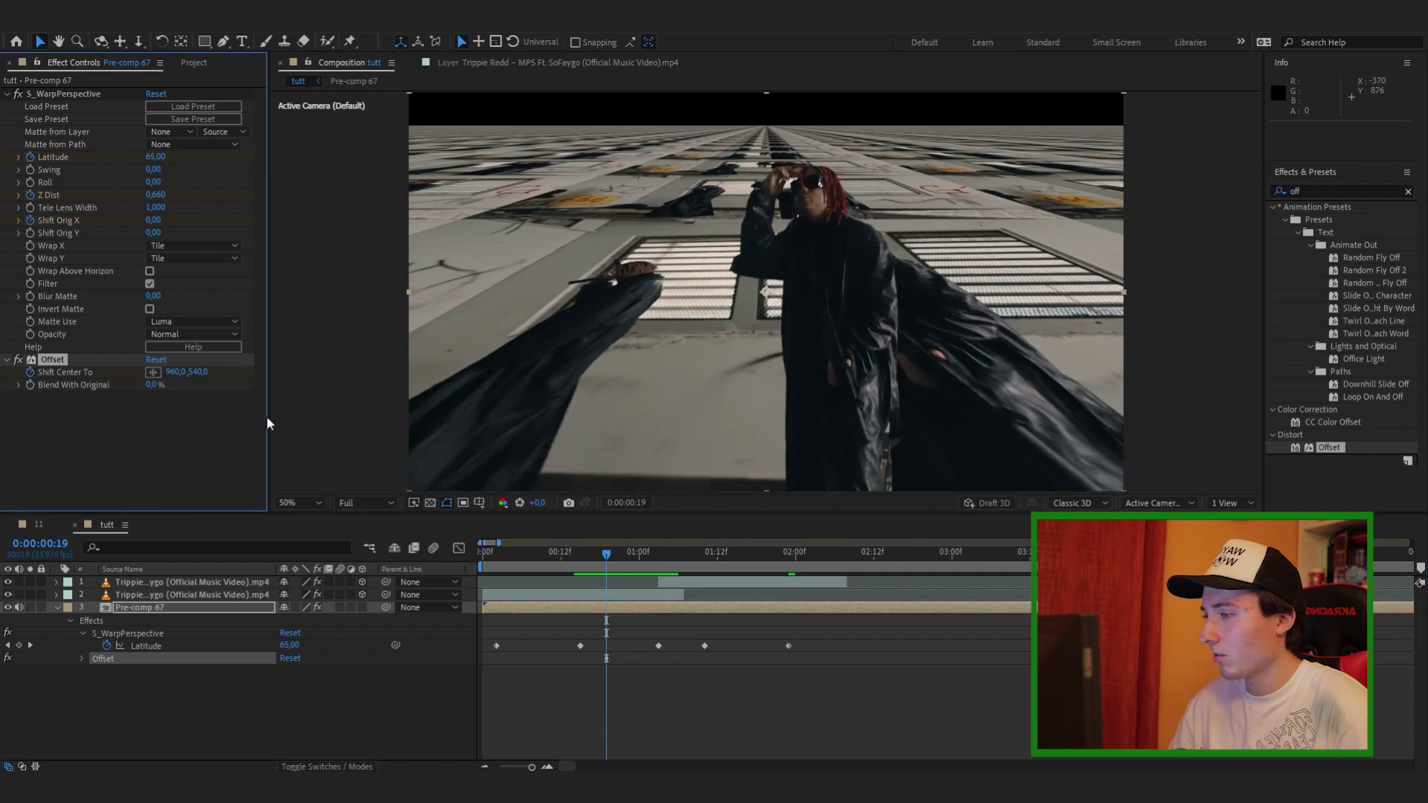
pyautogui.moveTo(652, 559); pyautogui.dragTo(789, 558)
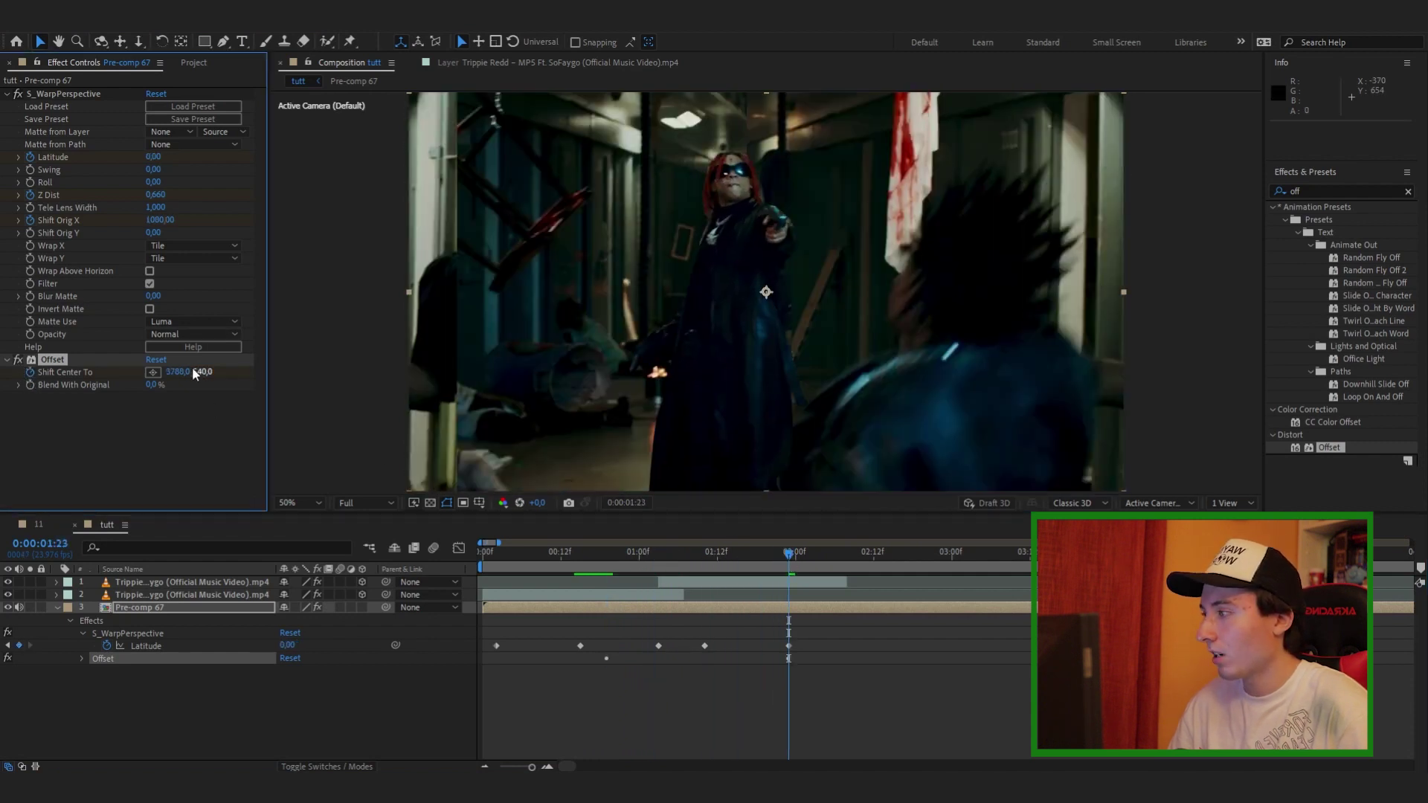
pyautogui.moveTo(177, 371); pyautogui.dragTo(3, 393)
# - Set the warp's Z Dist to 0.990 and Shift Orig X to 1940 at 0:00:01:23
pyautogui.hotkey('ctrl', 'z')
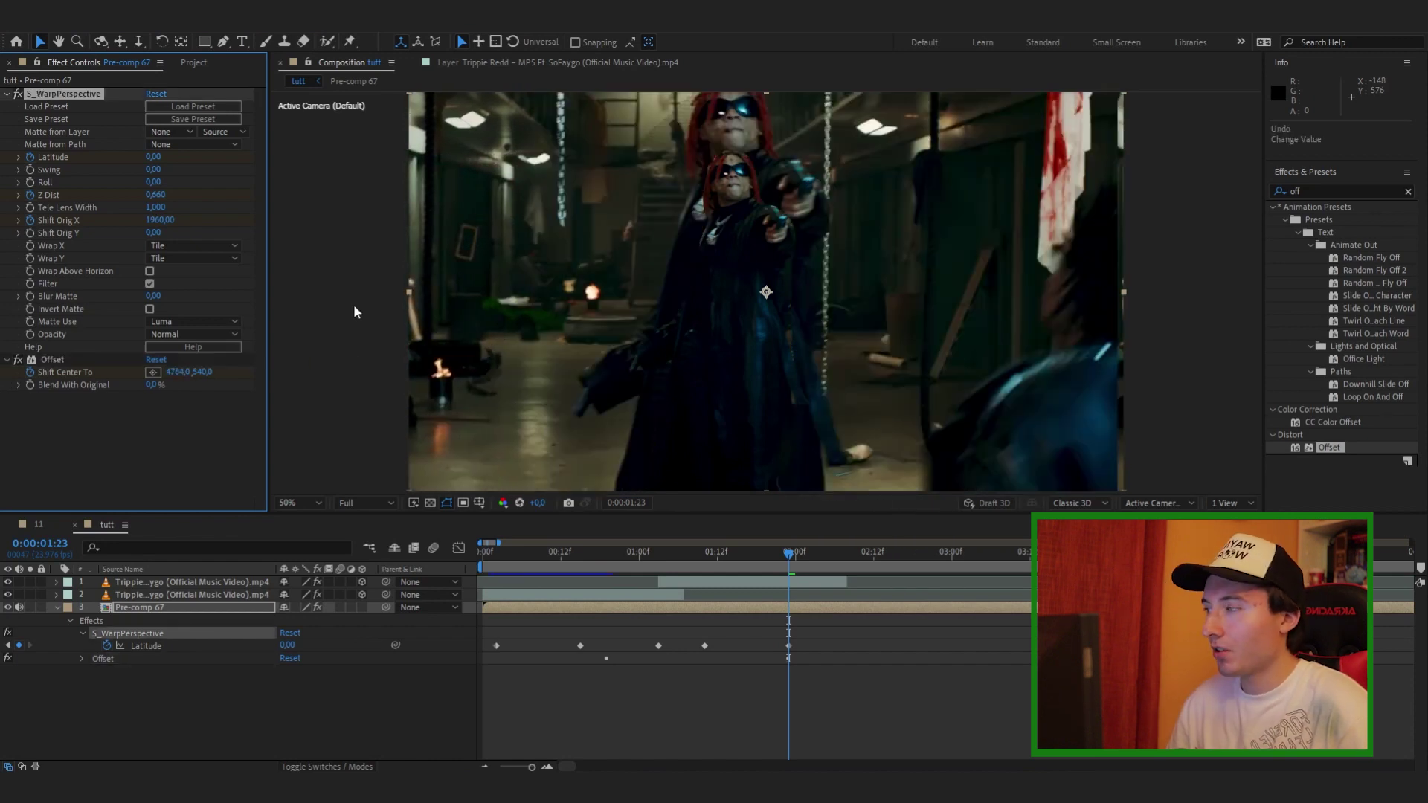
pyautogui.moveTo(154, 194)
pyautogui.mouseDown()
pyautogui.moveTo(183, 197)
pyautogui.moveTo(157, 221)
pyautogui.mouseUp()
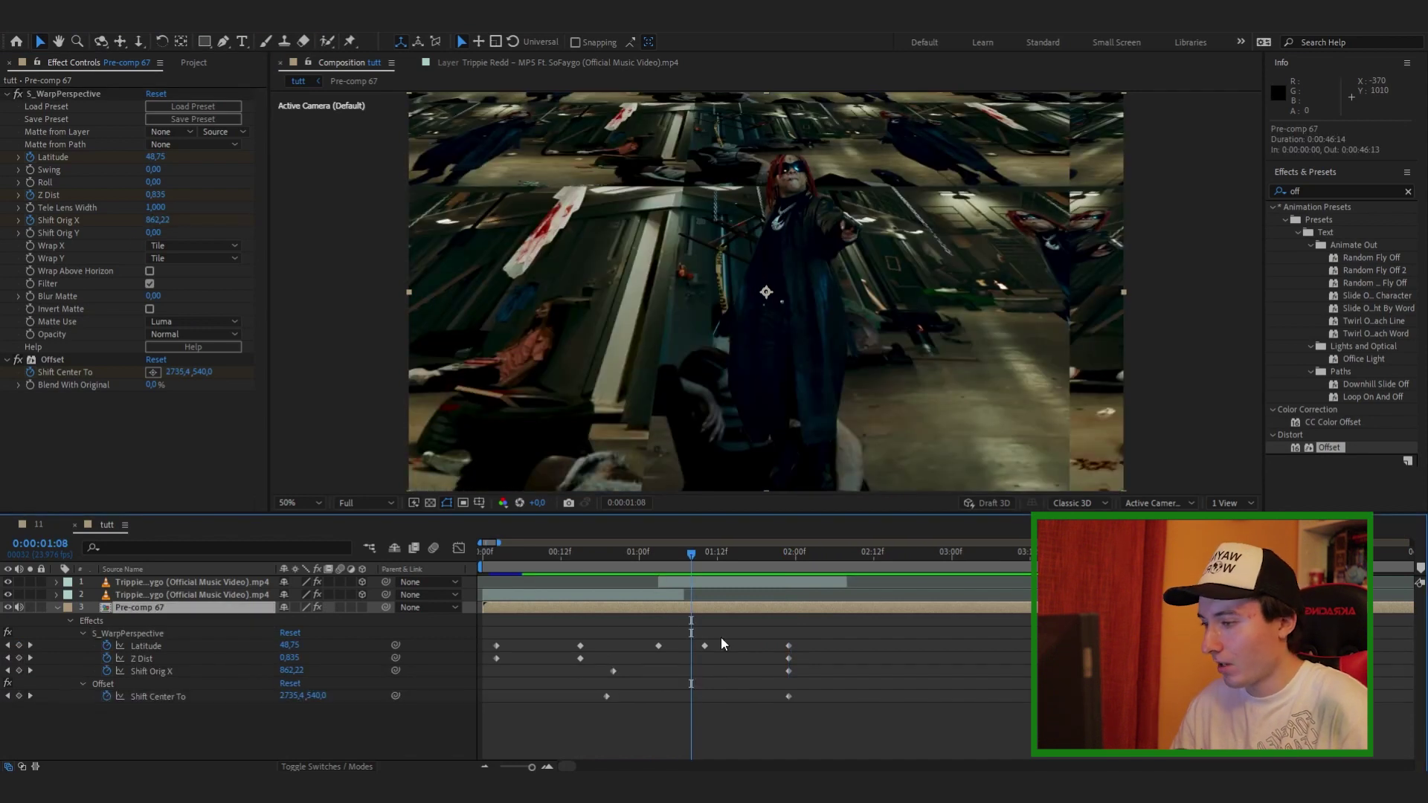
# - Apply Easy Ease to all of Pre-comp 67's warp and Offset keyframes and preview the motion
pyautogui.moveTo(839, 620); pyautogui.dragTo(464, 714)
pyautogui.press('F9')
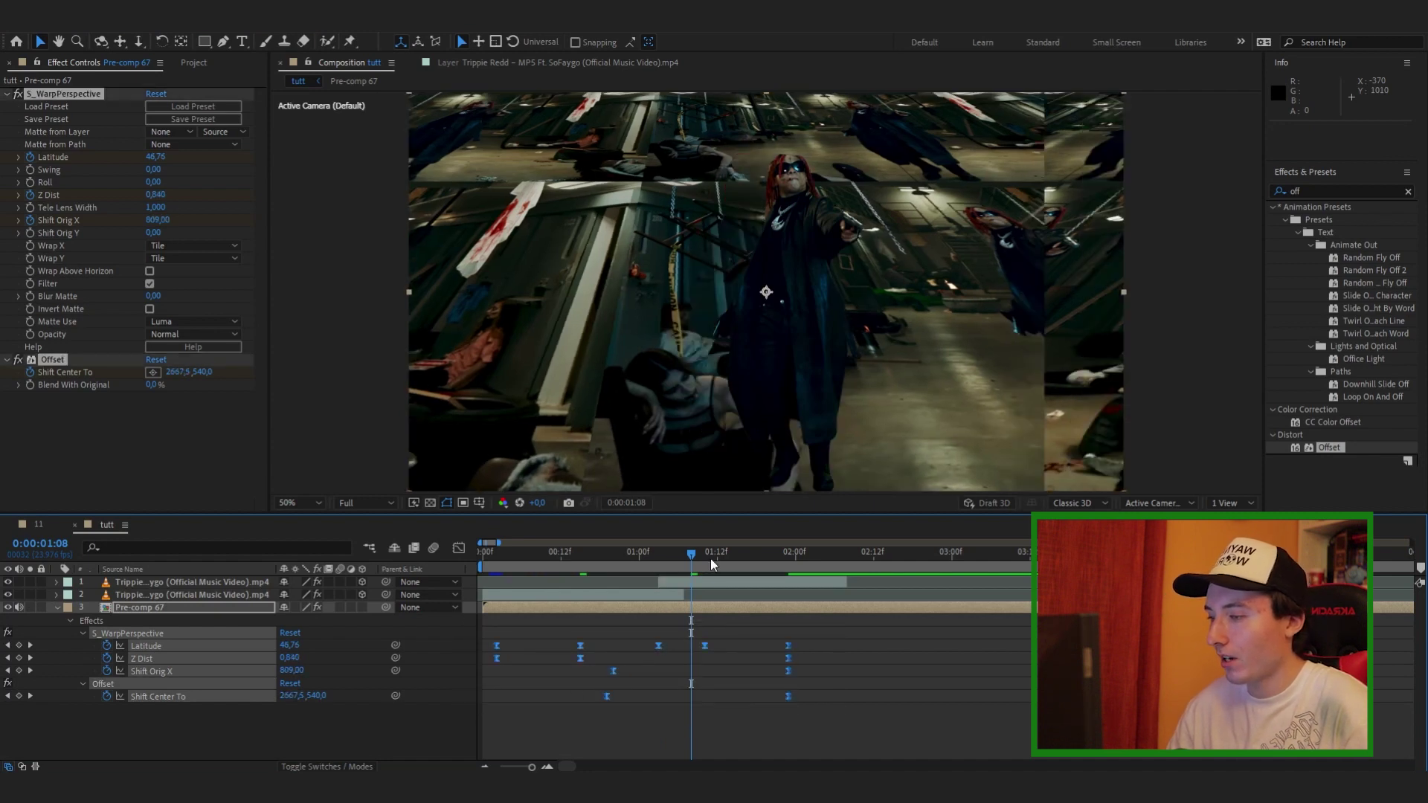
pyautogui.press('space')
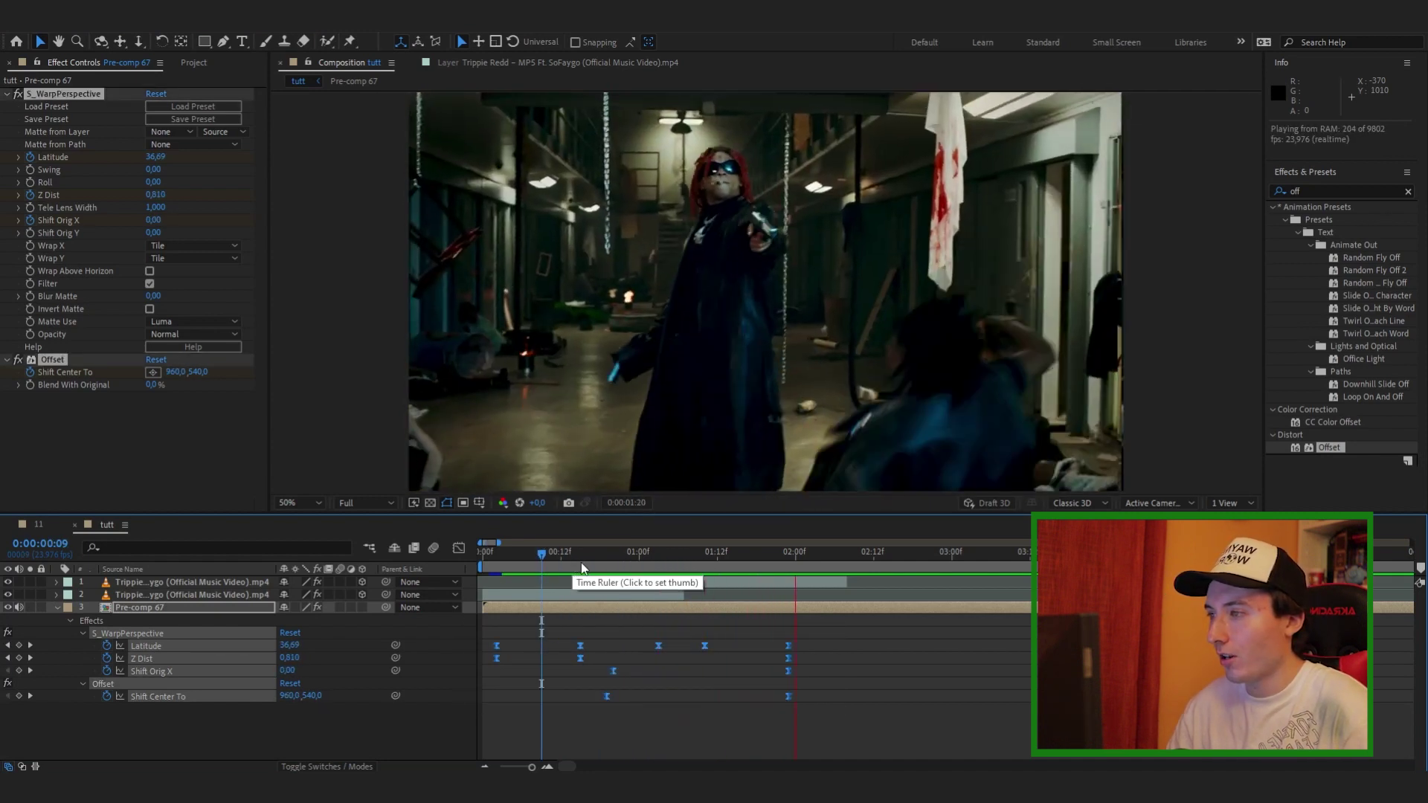
# - Move Offset's first Shift Center To keyframe to 0:00:00:15 and keep it eased
pyautogui.moveTo(601, 559); pyautogui.dragTo(578, 562)
pyautogui.moveTo(513, 561); pyautogui.dragTo(586, 583)
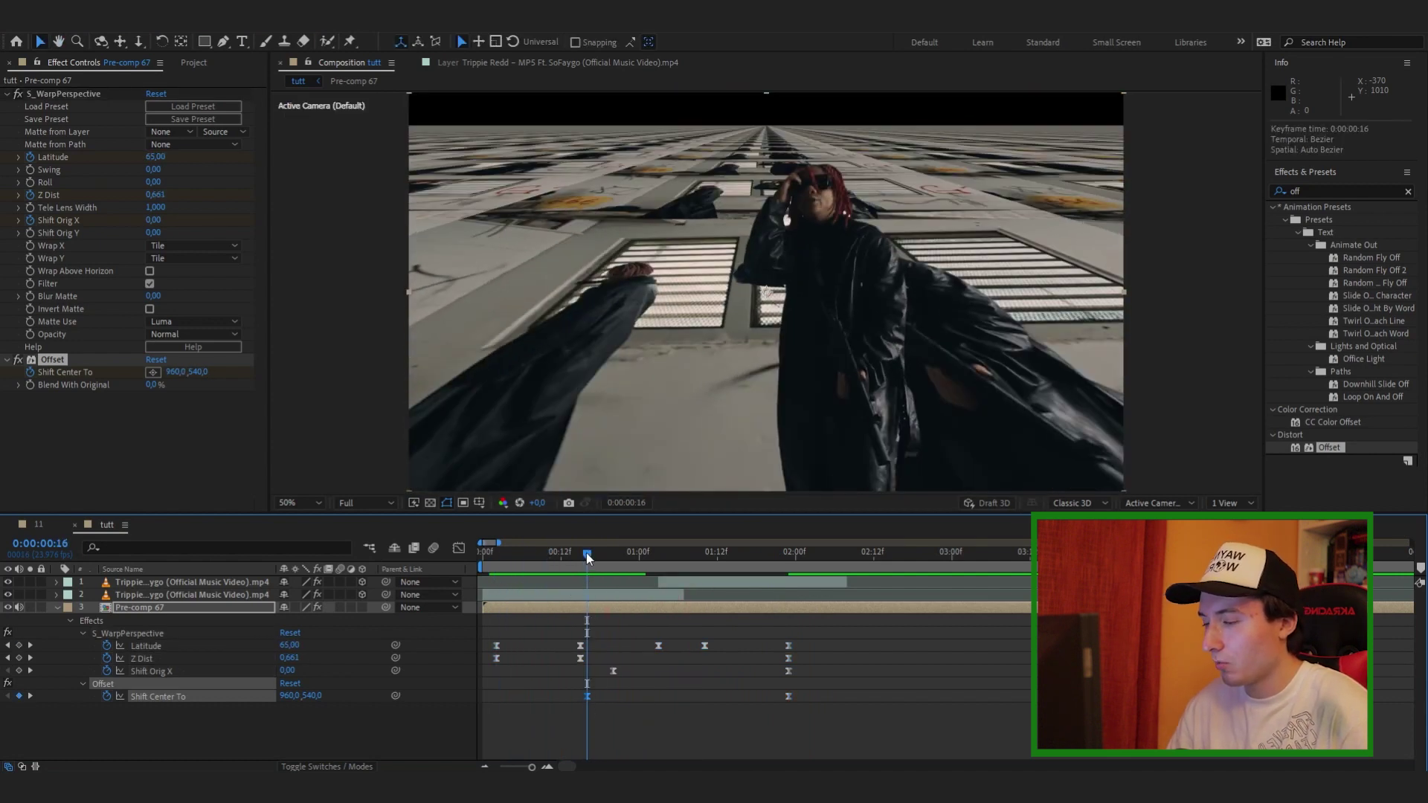
pyautogui.press('F9')
# - Reshape the speed graph of Offset's Shift Center To into a steeper mid-transition peak and preview it
pyautogui.click(459, 548)
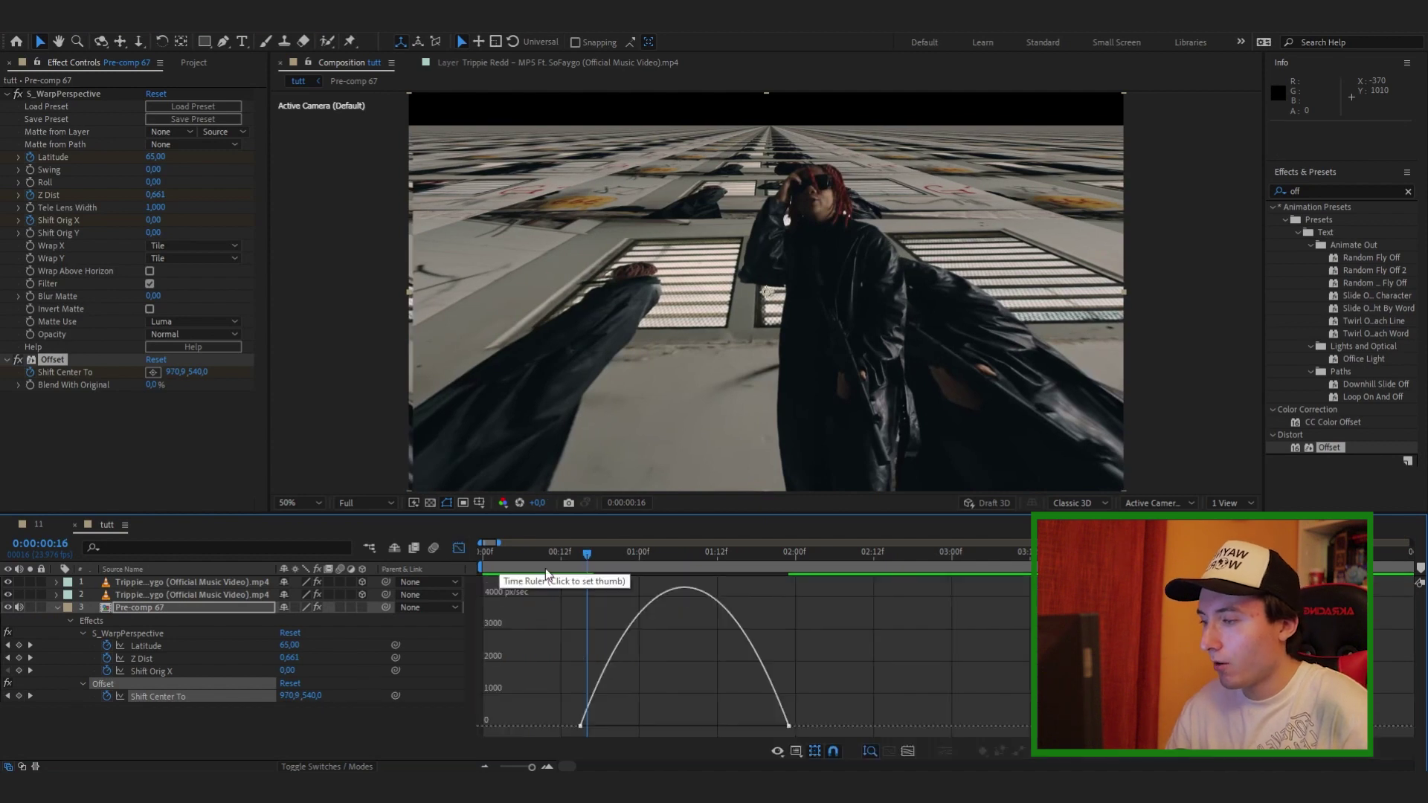
pyautogui.moveTo(789, 724); pyautogui.dragTo(629, 724)
pyautogui.moveTo(609, 555); pyautogui.dragTo(662, 556)
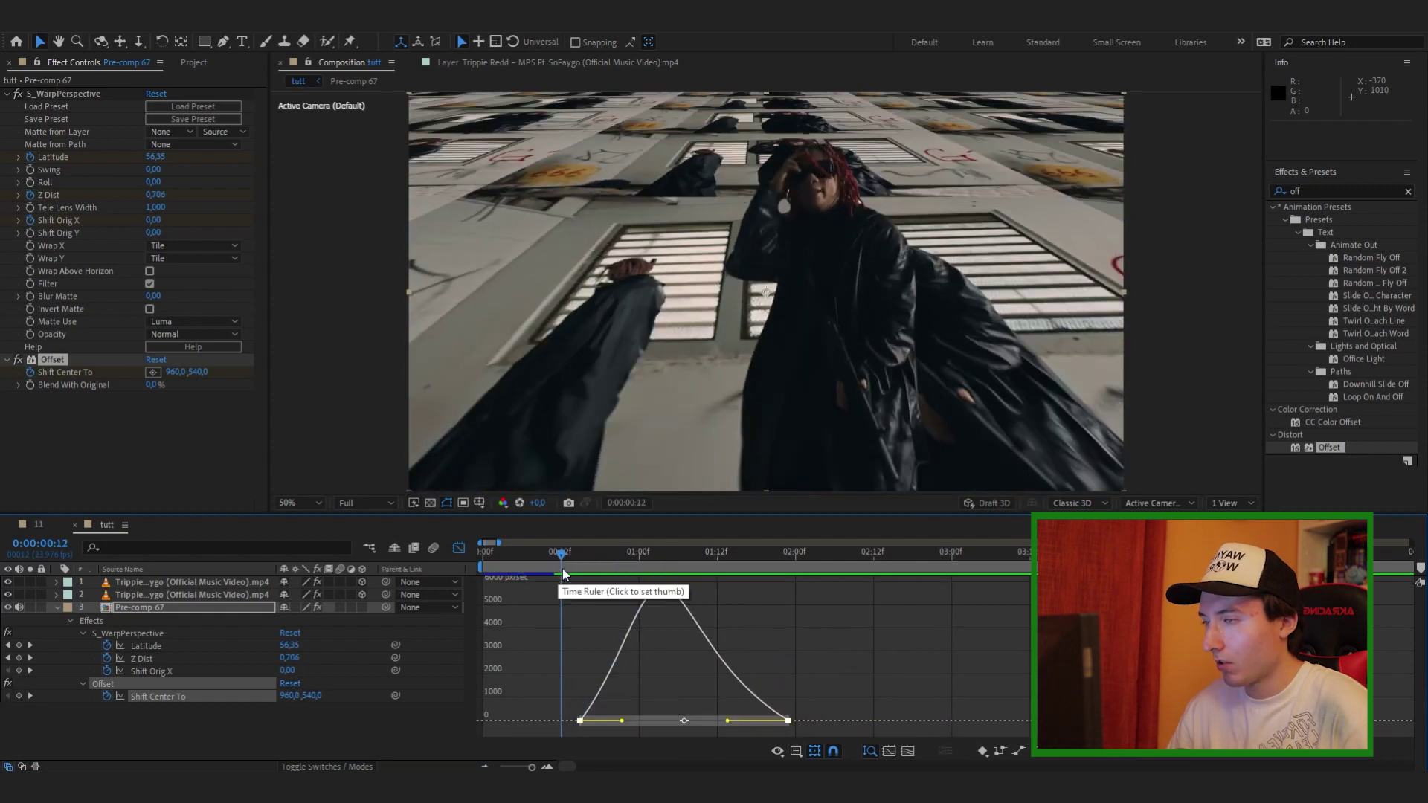
pyautogui.press('space')
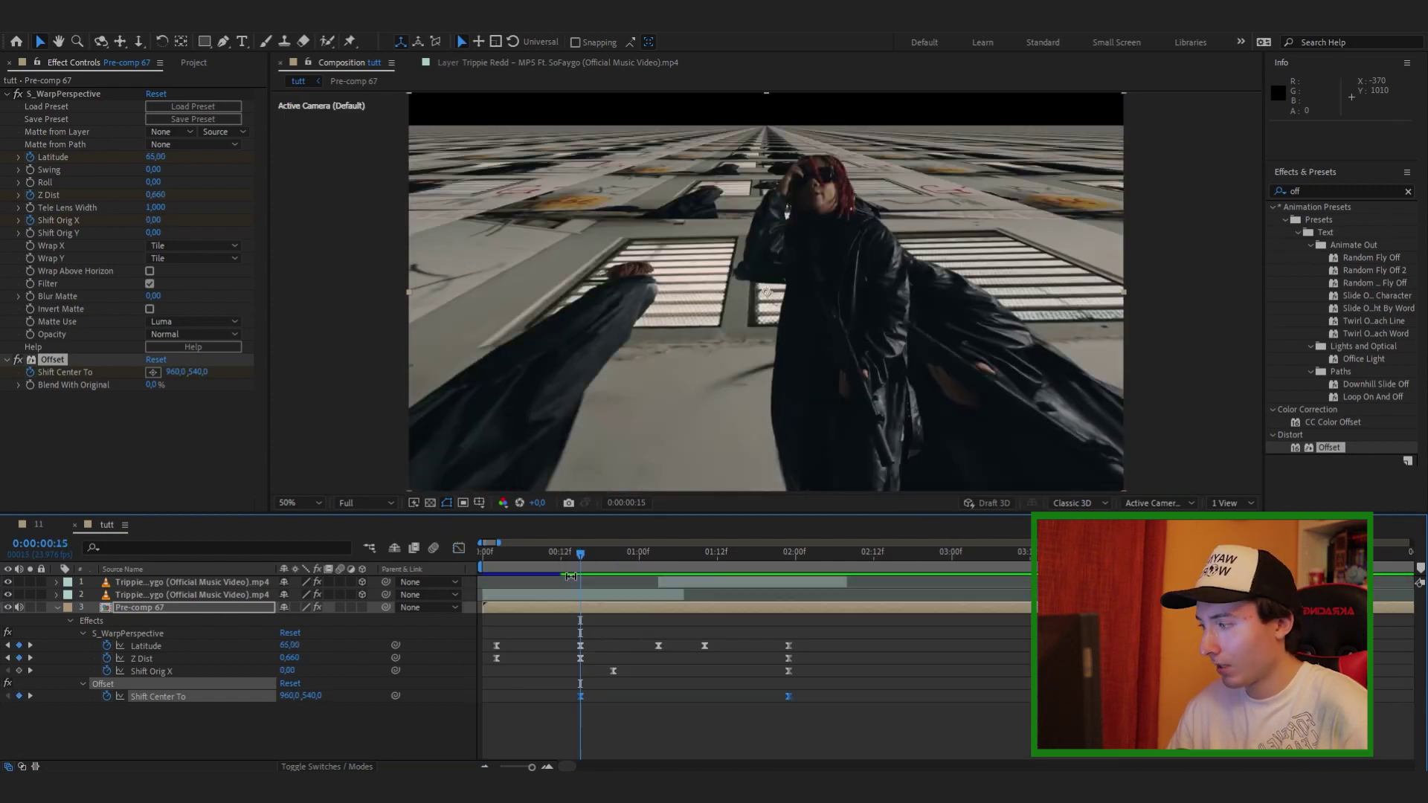
# - Apply Directional Blur to Pre-comp 67 with Direction 96° and a Blur Length keyframe of 0 at 0:00:00:15
pyautogui.write('direct')
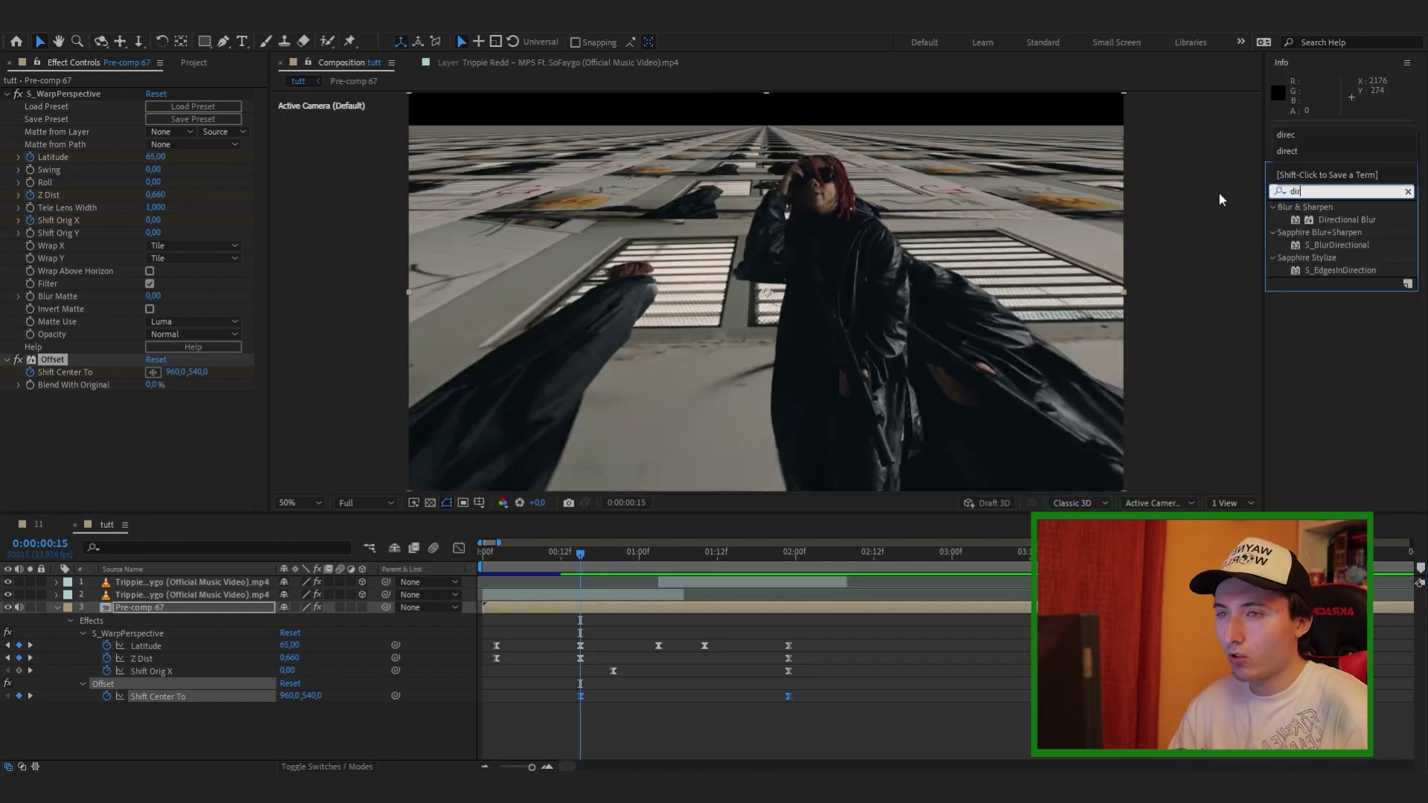
pyautogui.moveTo(1347, 219); pyautogui.dragTo(666, 604)
pyautogui.click(177, 433)
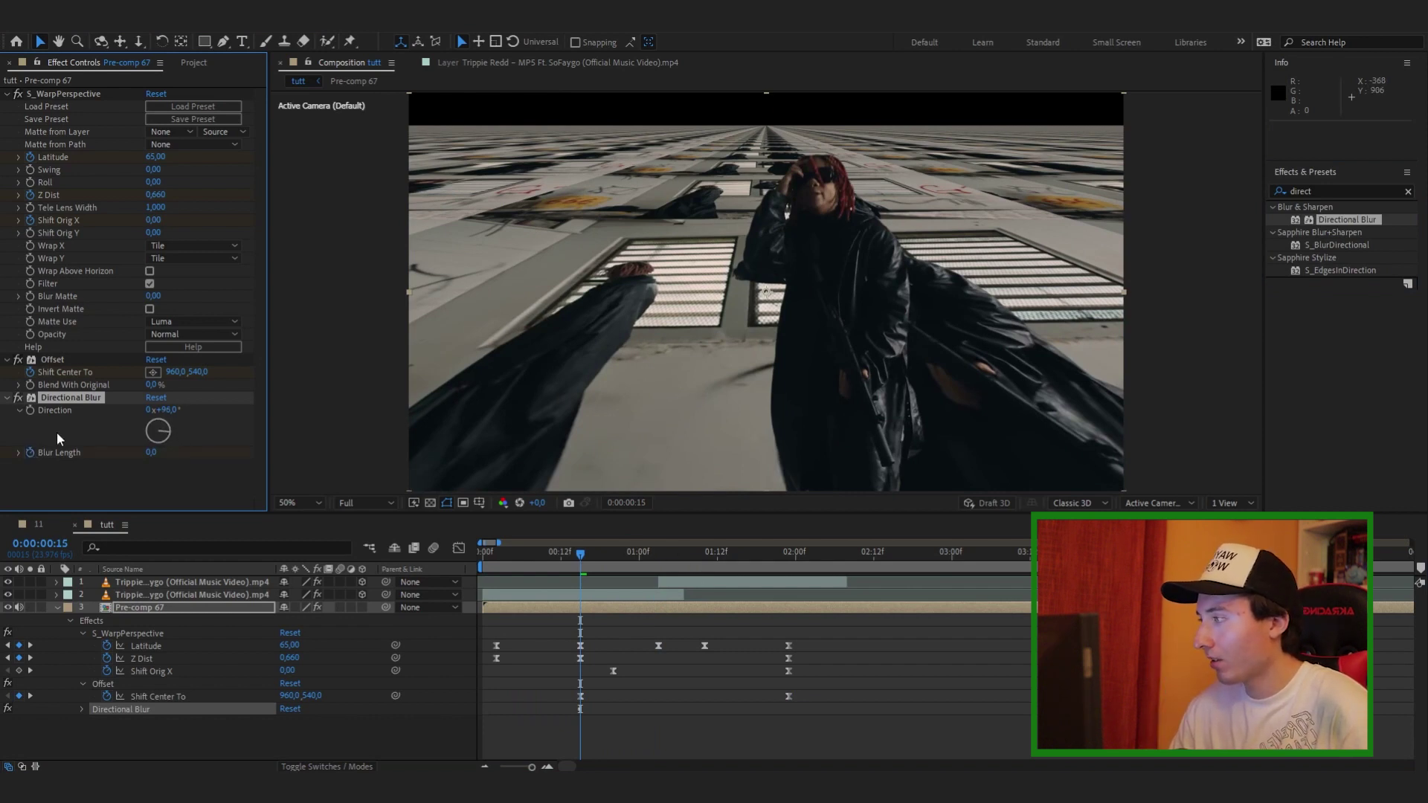
# - Keyframe the Directional Blur's Blur Length at 97.2 at 0:00:01:07 and hold it at 0:00:01:17
pyautogui.moveTo(600, 567); pyautogui.dragTo(684, 562)
pyautogui.moveTo(155, 452); pyautogui.dragTo(868, 412)
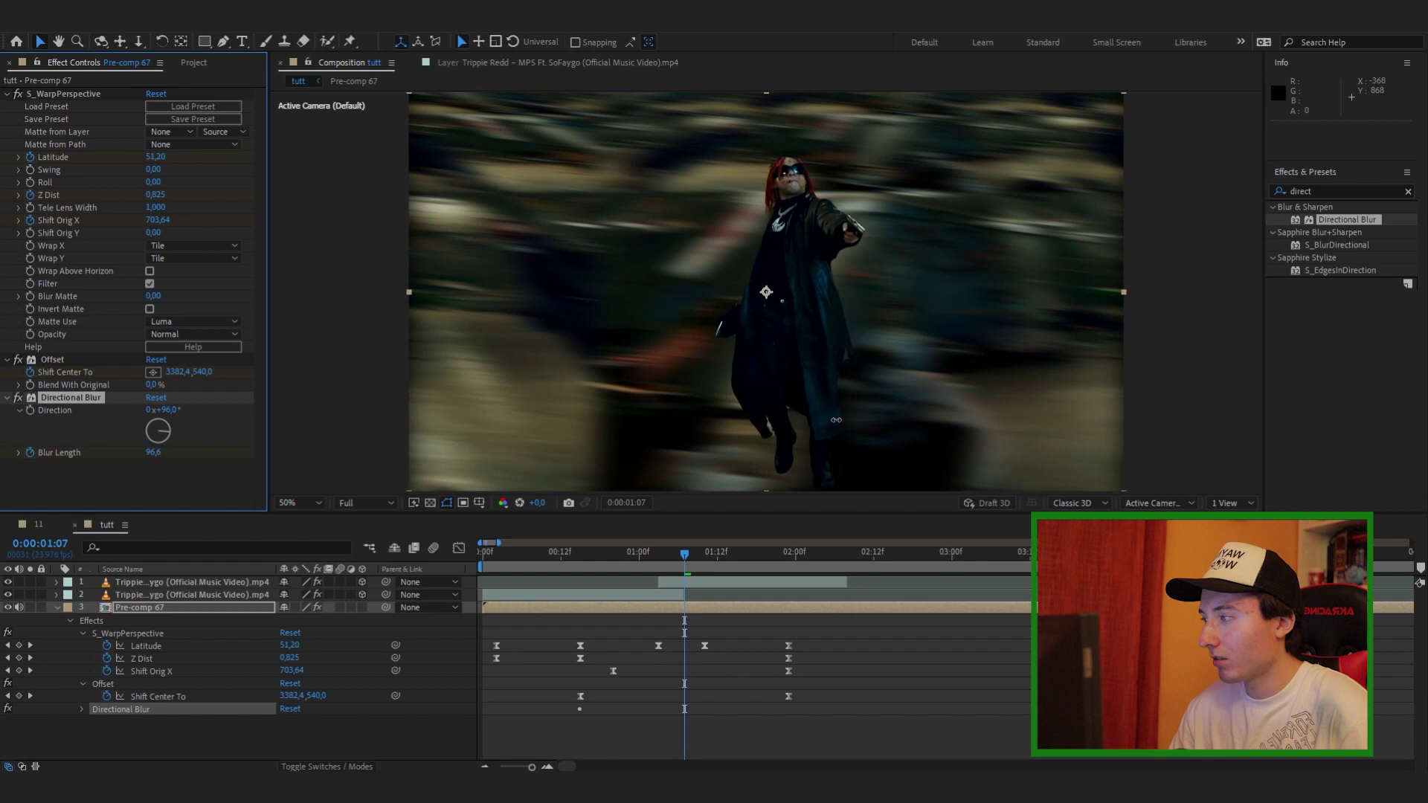
pyautogui.moveTo(687, 558); pyautogui.dragTo(751, 561)
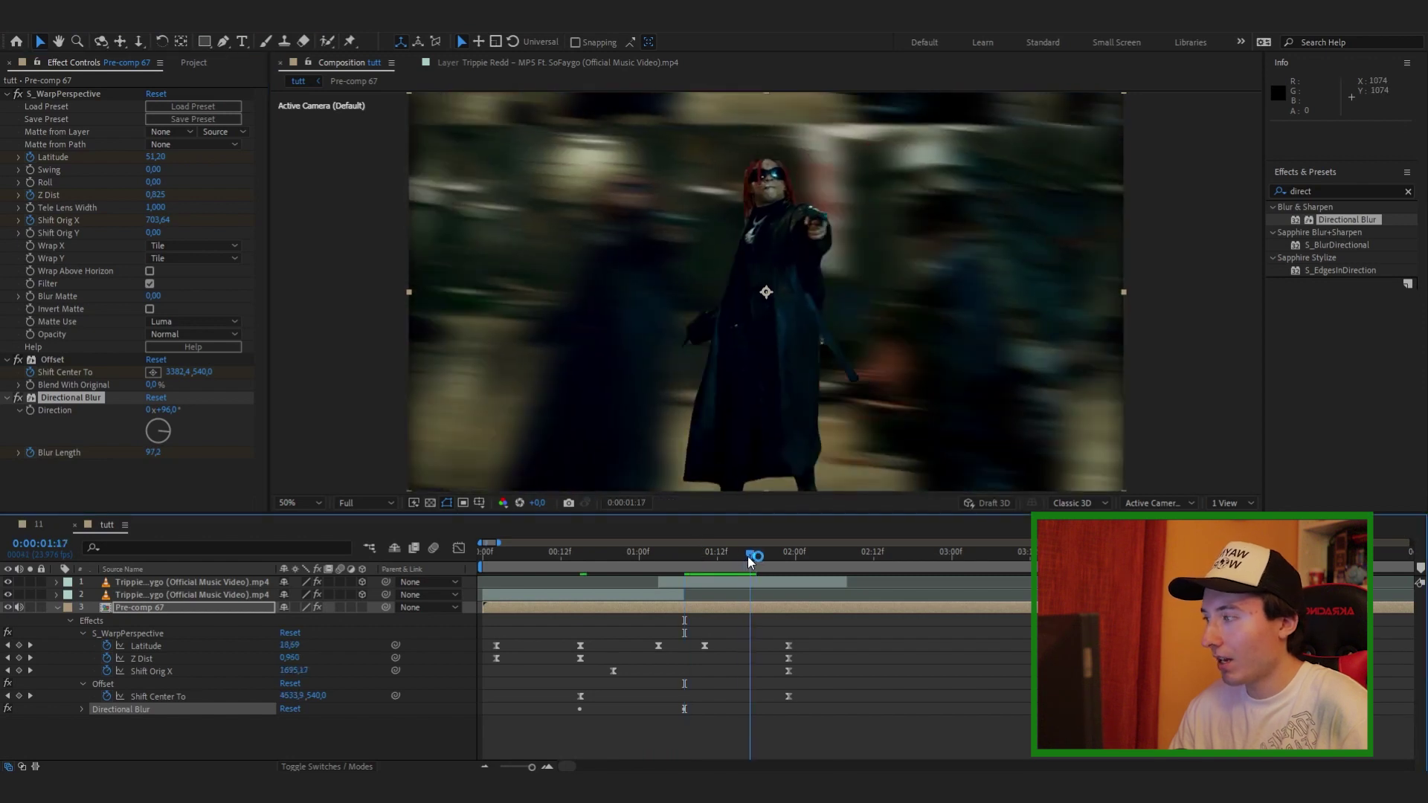
pyautogui.click(81, 709)
# - Keyframe Blur Length back to 0 at 0:00:01:23 and preview the blurred transition
pyautogui.click(789, 559)
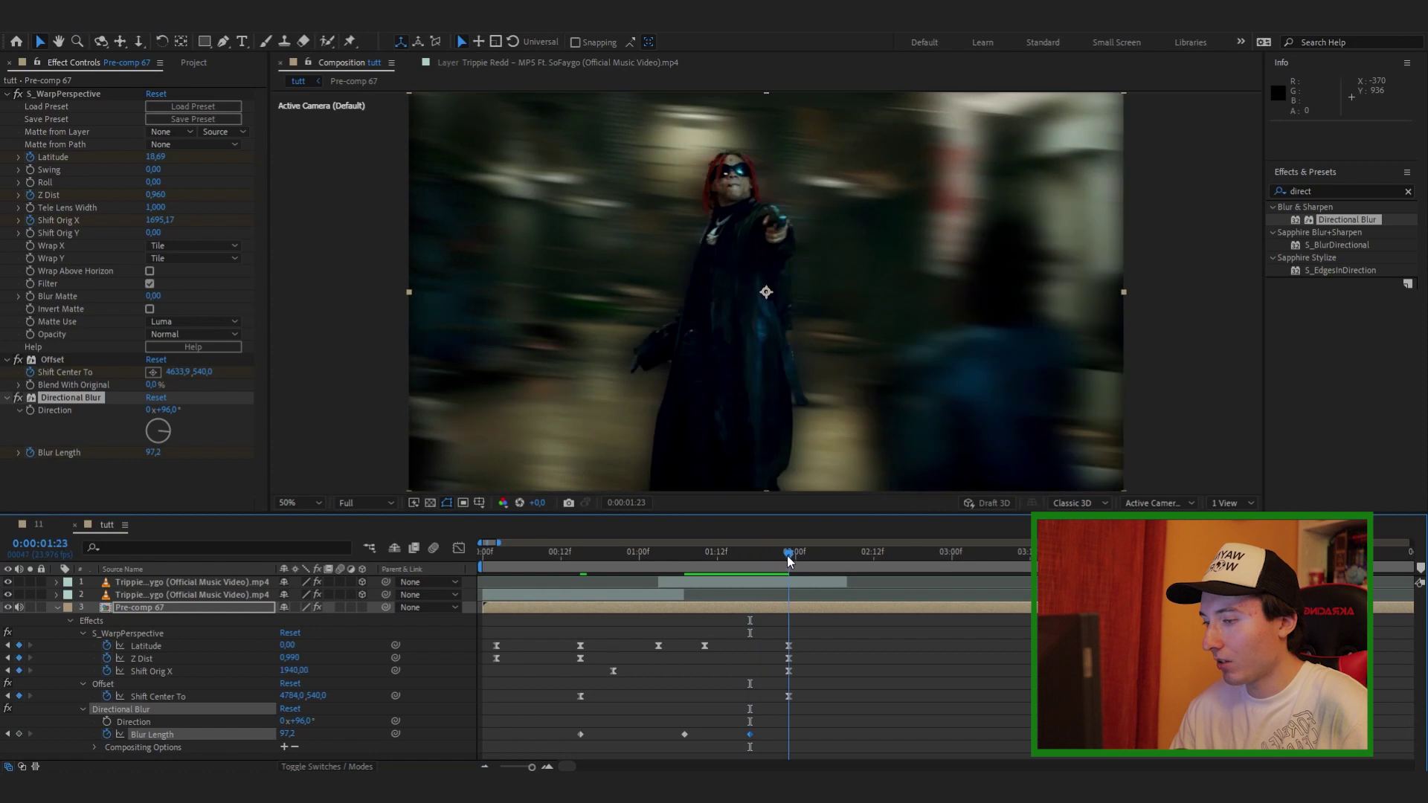
pyautogui.click(371, 745)
pyautogui.press('Return')
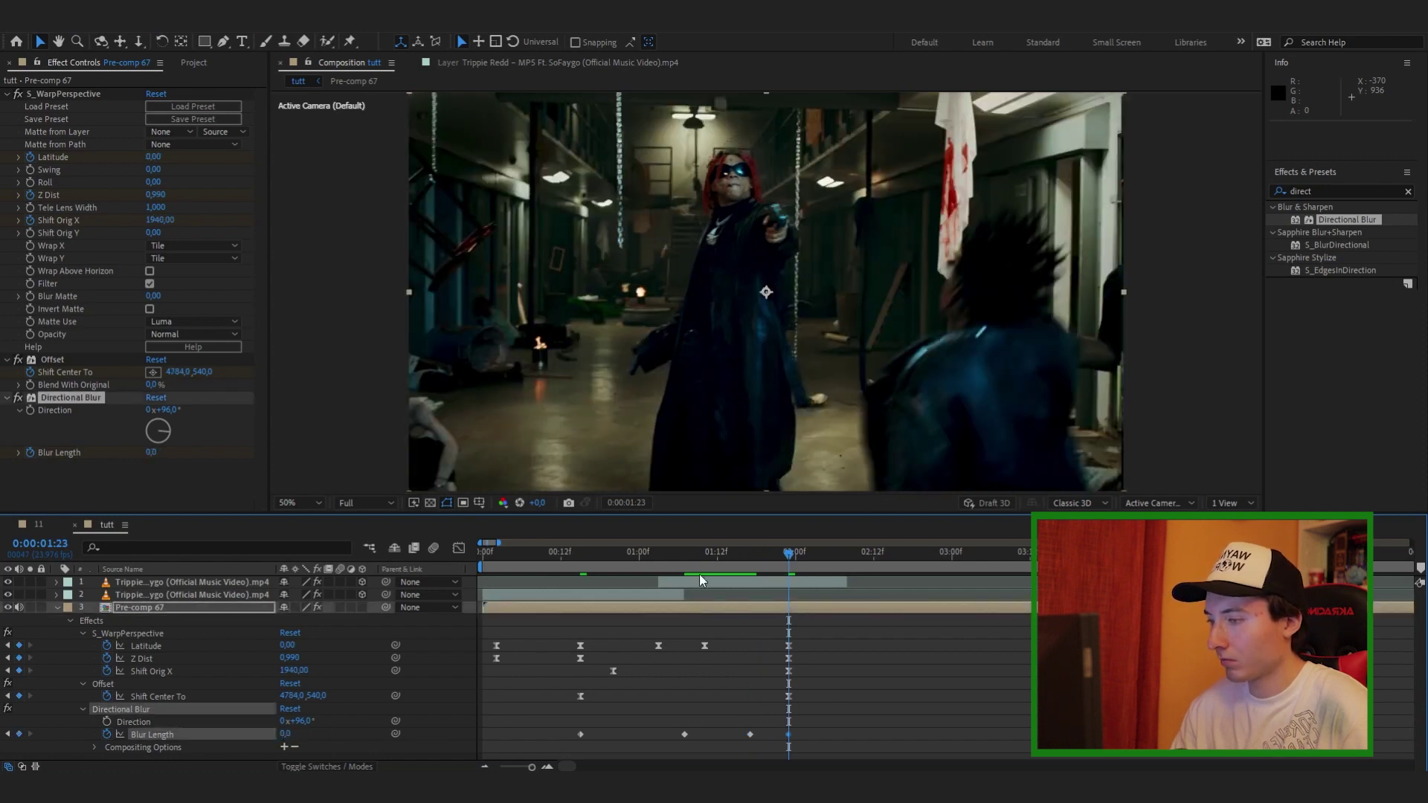
pyautogui.moveTo(685, 562); pyautogui.dragTo(592, 561)
pyautogui.press('space')
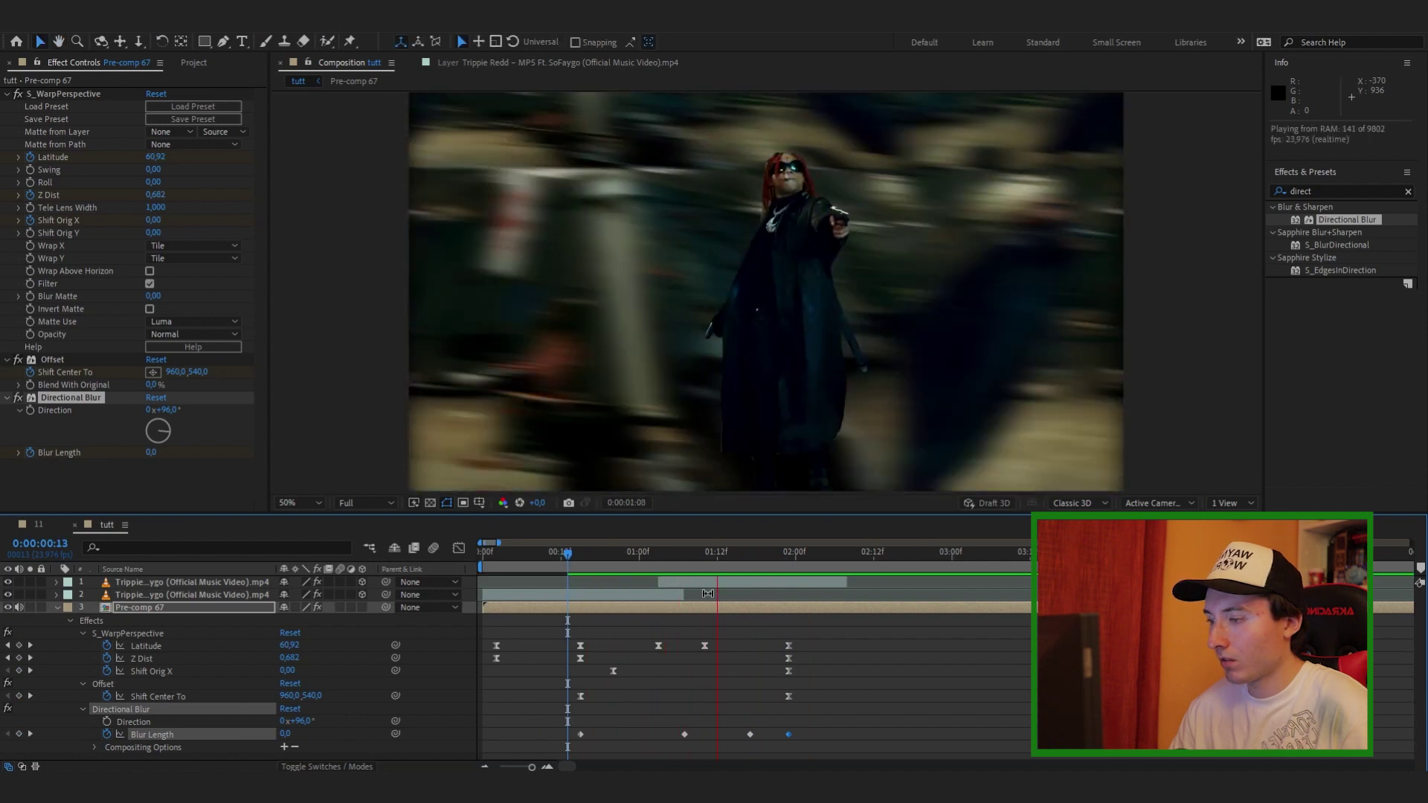
pyautogui.press('space')
# - Shift the two middle Blur Length keyframes two frames earlier, keep the last at 0:00:01:23, and preview
pyautogui.moveTo(817, 721); pyautogui.dragTo(670, 742)
pyautogui.moveTo(779, 742); pyautogui.dragTo(792, 741)
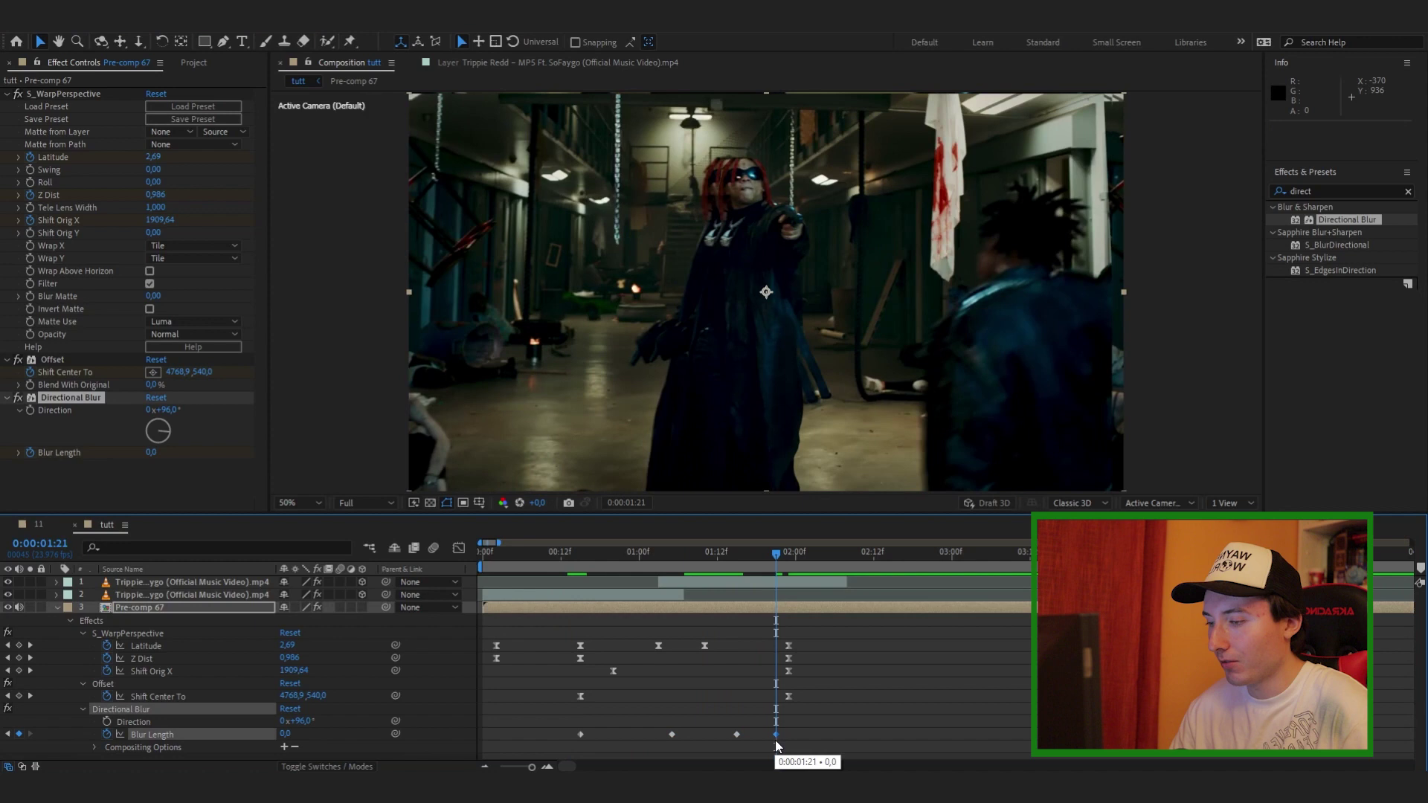
pyautogui.click(783, 563)
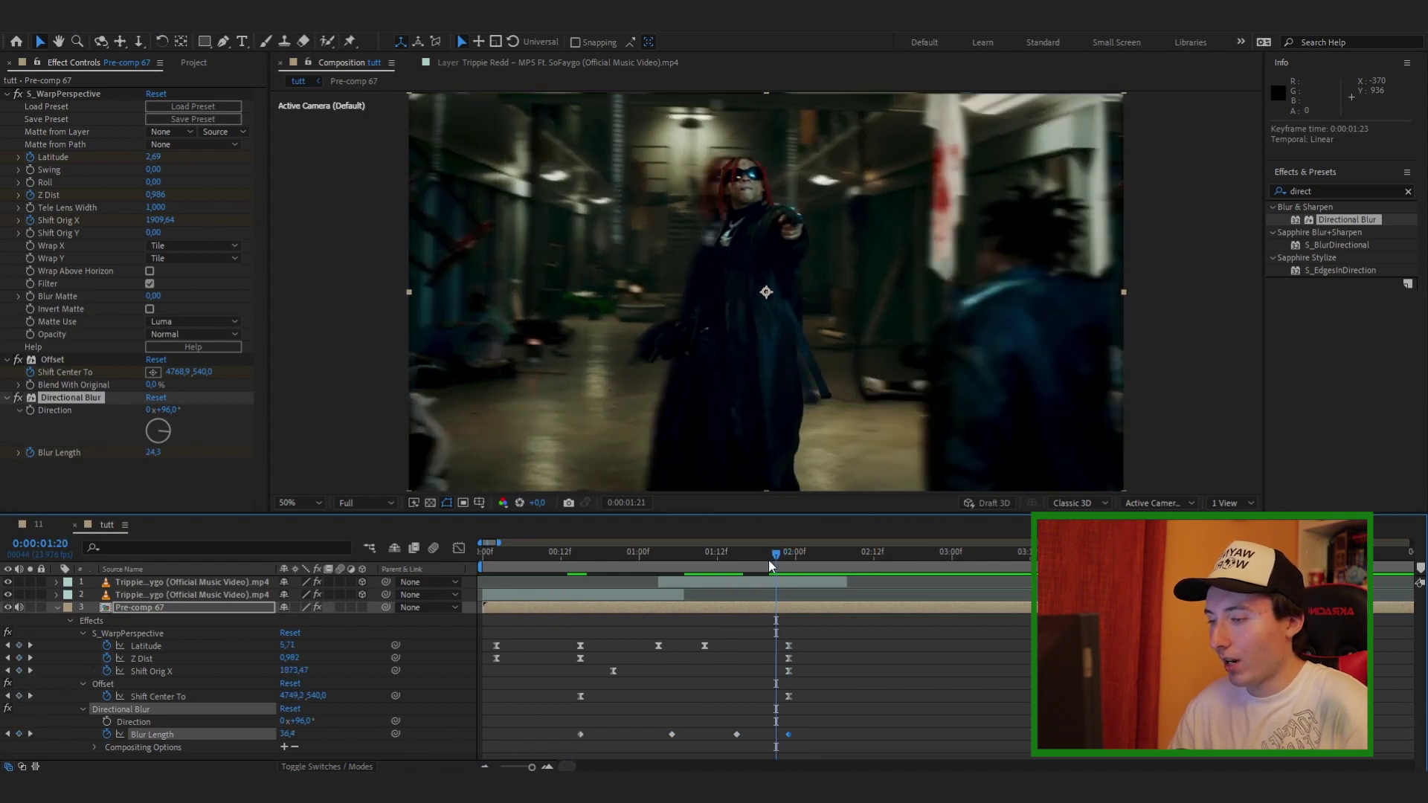
pyautogui.click(564, 573)
pyautogui.press('space')
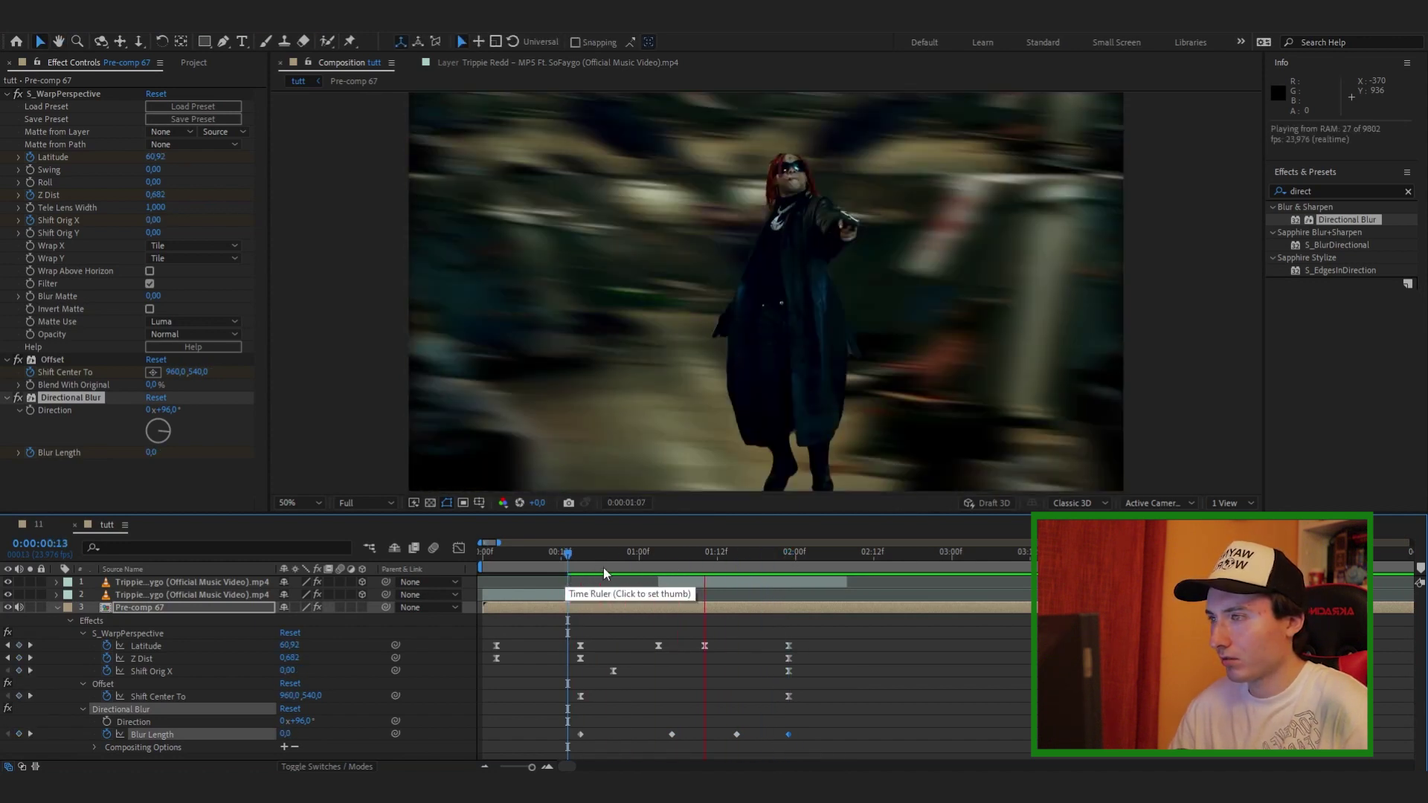
pyautogui.press('space')
# - Find S_WarpChroma in the effects and apply it to Pre-comp 67
pyautogui.moveTo(1328, 192); pyautogui.dragTo(1198, 201)
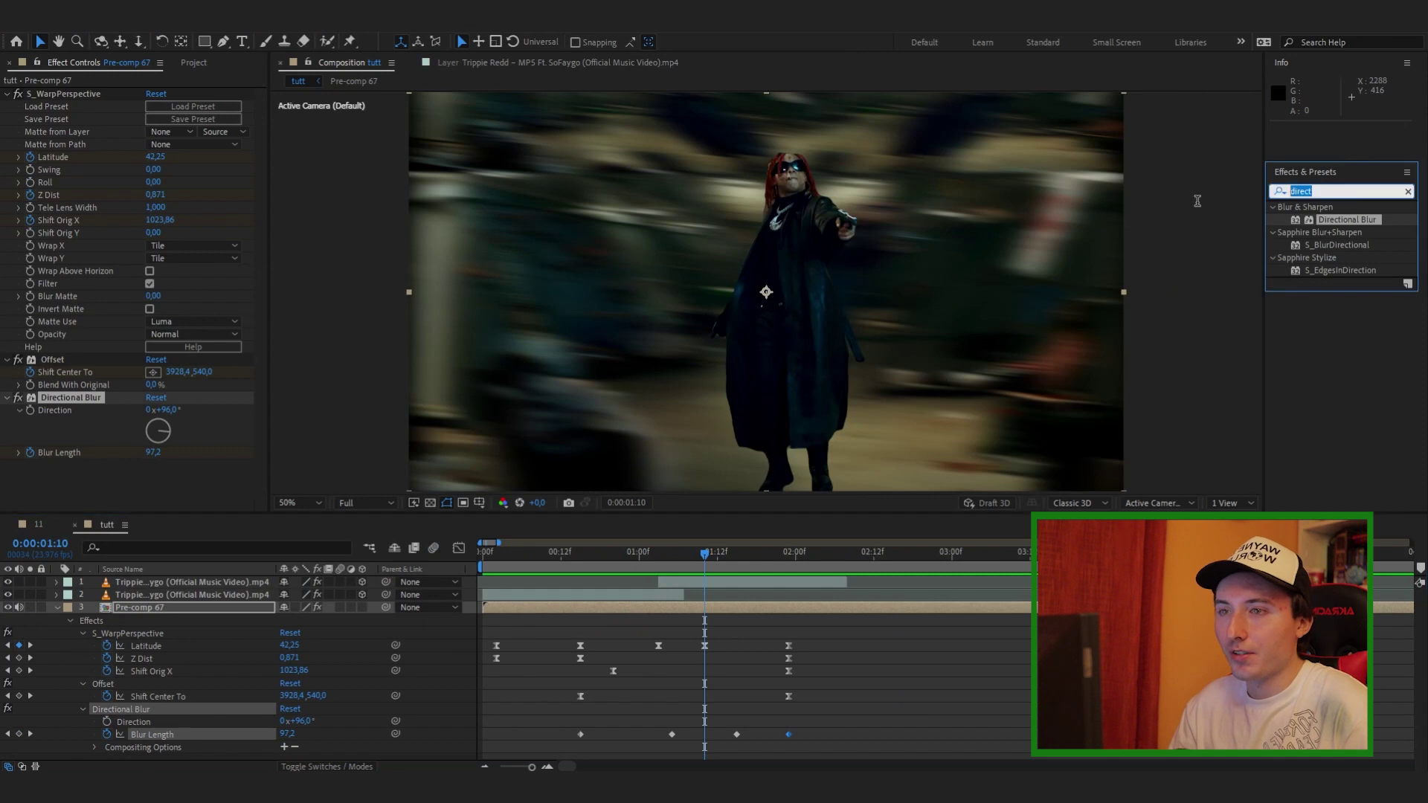
pyautogui.write('warpc')
pyautogui.click(1348, 222)
pyautogui.moveTo(1348, 227); pyautogui.dragTo(581, 568)
pyautogui.click(596, 566)
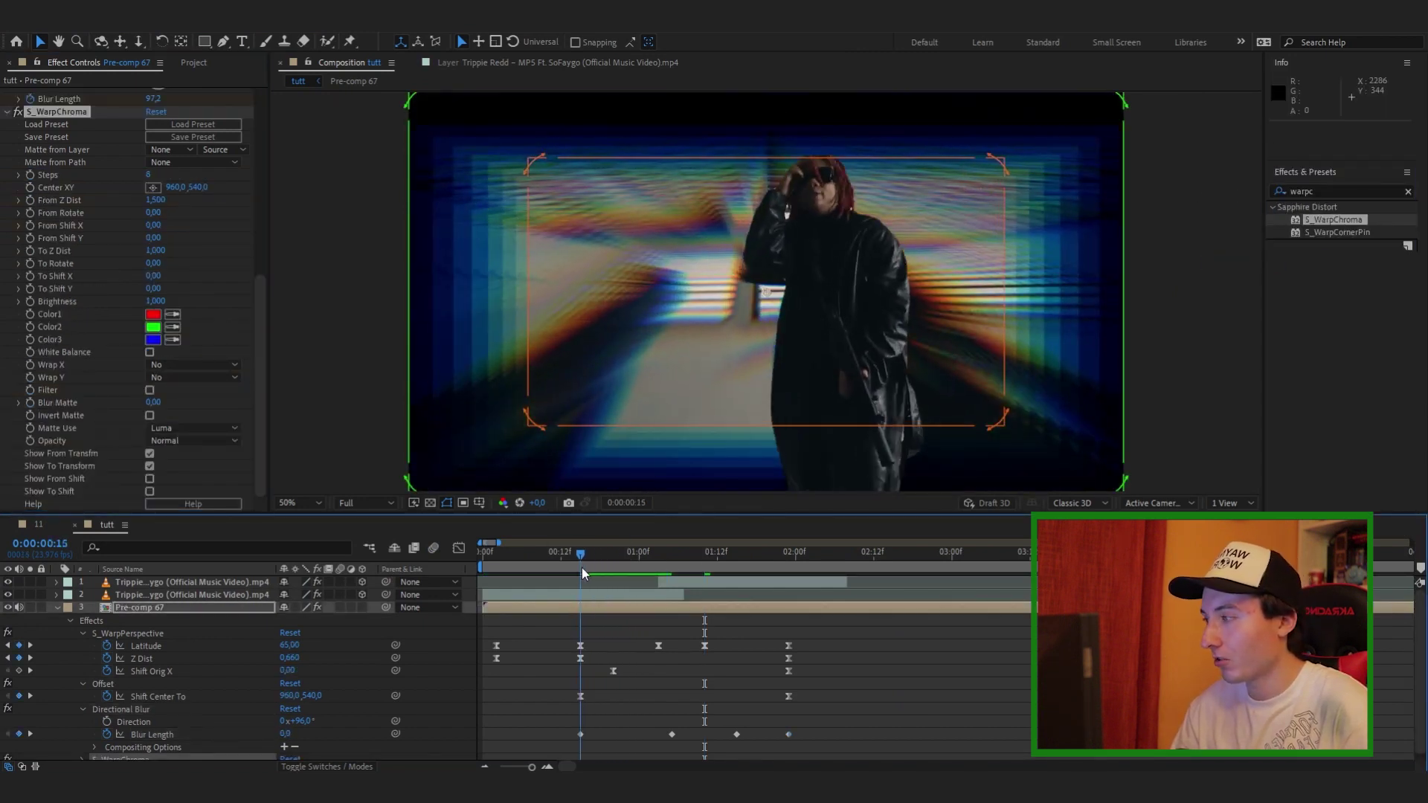
# - Set S_WarpChroma's From Z Dist to 1 and start keyframing it at 0:00:00:18
pyautogui.moveTo(155, 200); pyautogui.dragTo(154, 210)
pyautogui.write('1')
pyautogui.press('Return')
pyautogui.moveTo(584, 562)
pyautogui.mouseDown()
pyautogui.moveTo(612, 562)
pyautogui.moveTo(593, 567)
pyautogui.mouseUp()
pyautogui.click(598, 566)
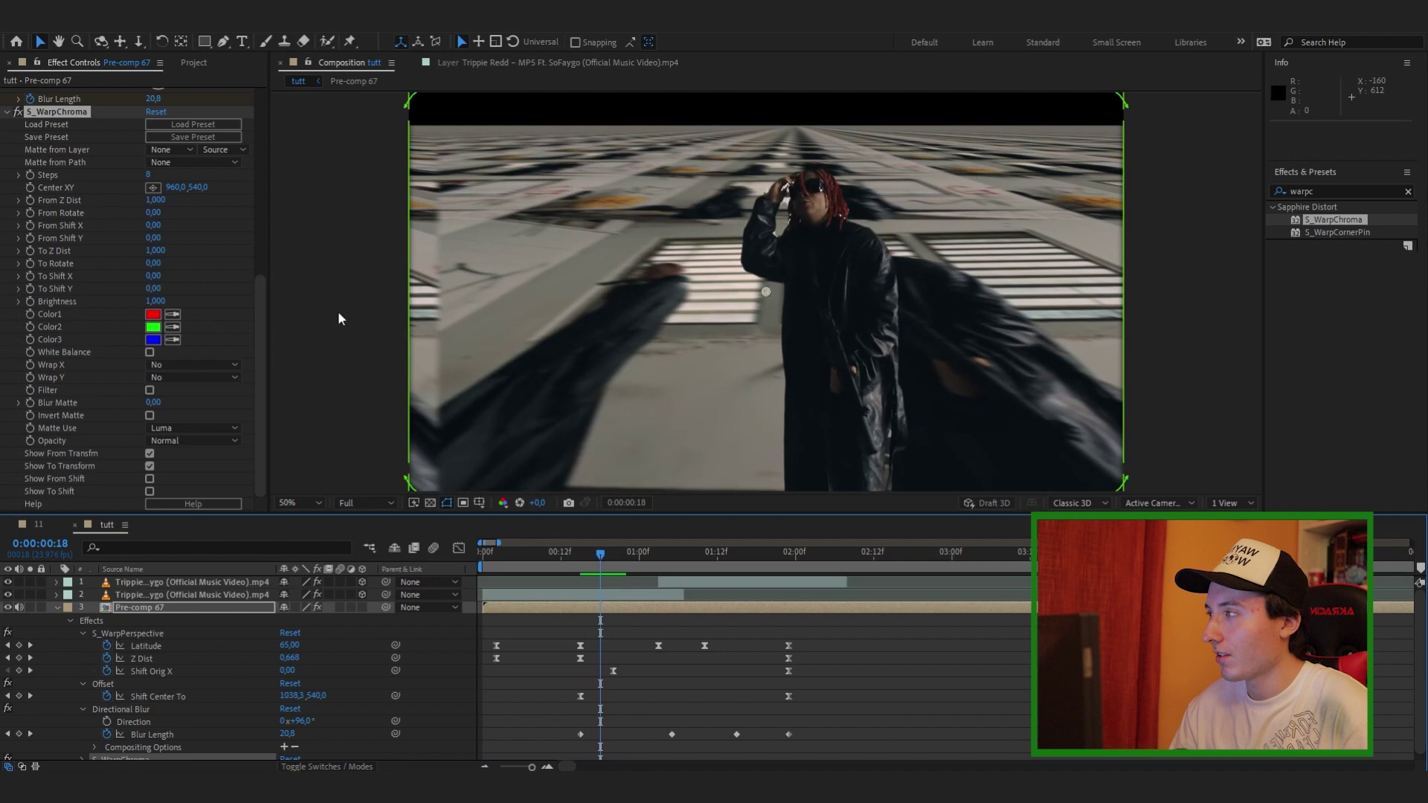
pyautogui.click(29, 199)
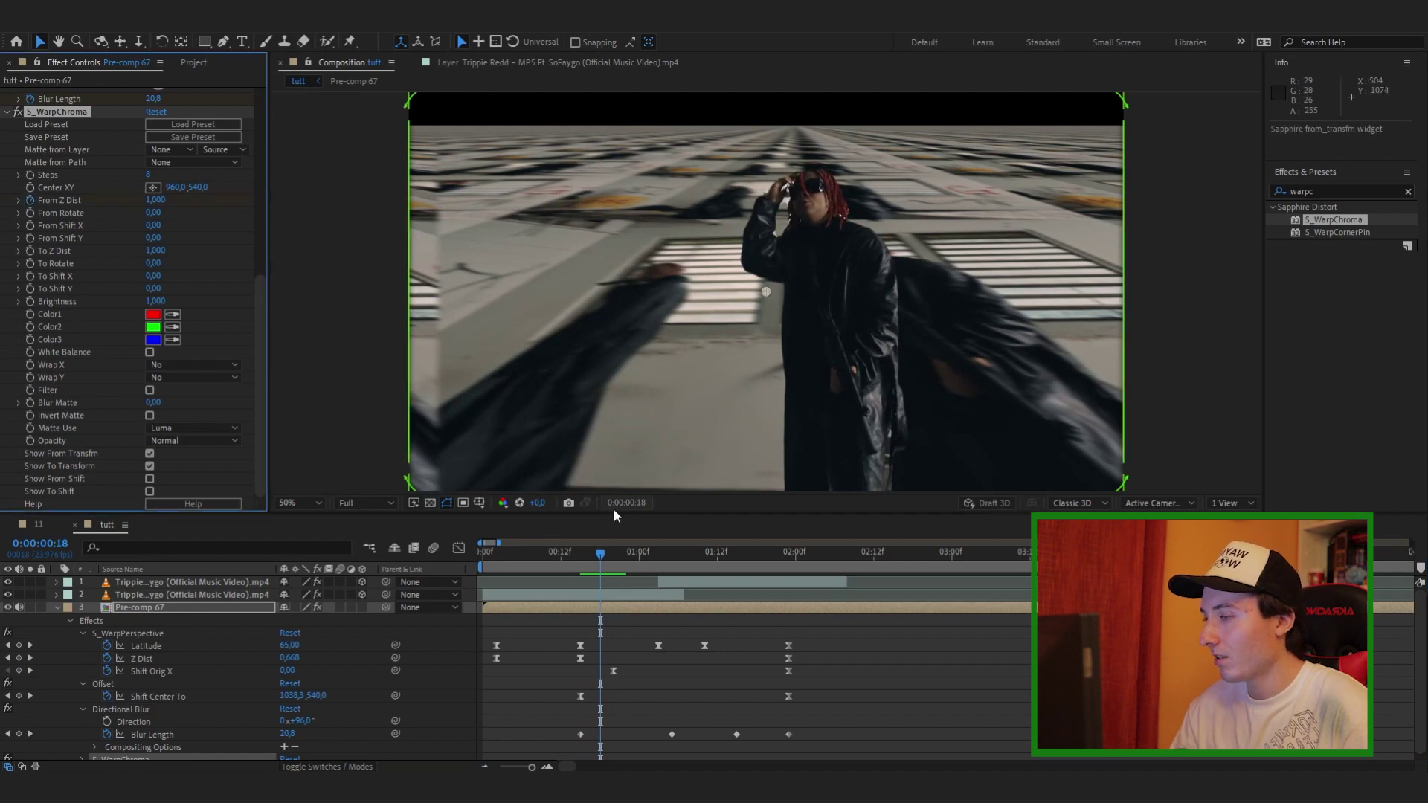
# - Keyframe S_WarpChroma's From Z Dist at 0.940 at 0:00:01:07 and hold it near 0:00:01:19
pyautogui.click(680, 555)
pyautogui.moveTo(155, 199); pyautogui.dragTo(156, 203)
pyautogui.moveTo(684, 558); pyautogui.dragTo(760, 563)
# - Return S_WarpChroma's From Z Dist to 1 at 0:00:01:23 and review the transition with only keyframed properties shown
pyautogui.scroll(-1, 350, 715)
pyautogui.click(82, 752)
pyautogui.scroll(-8, 81, 746)
pyautogui.click(288, 709)
pyautogui.write('0')
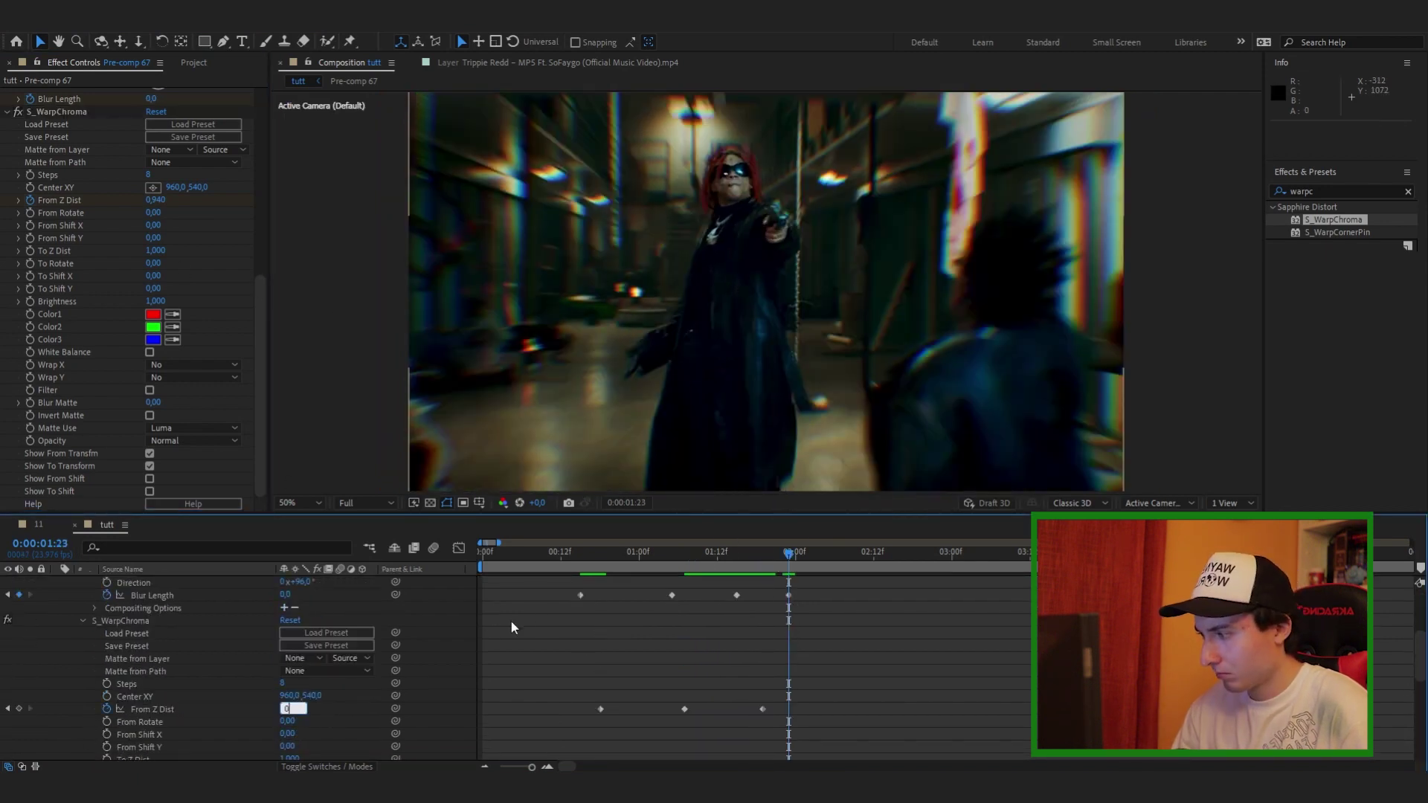
pyautogui.press('Return')
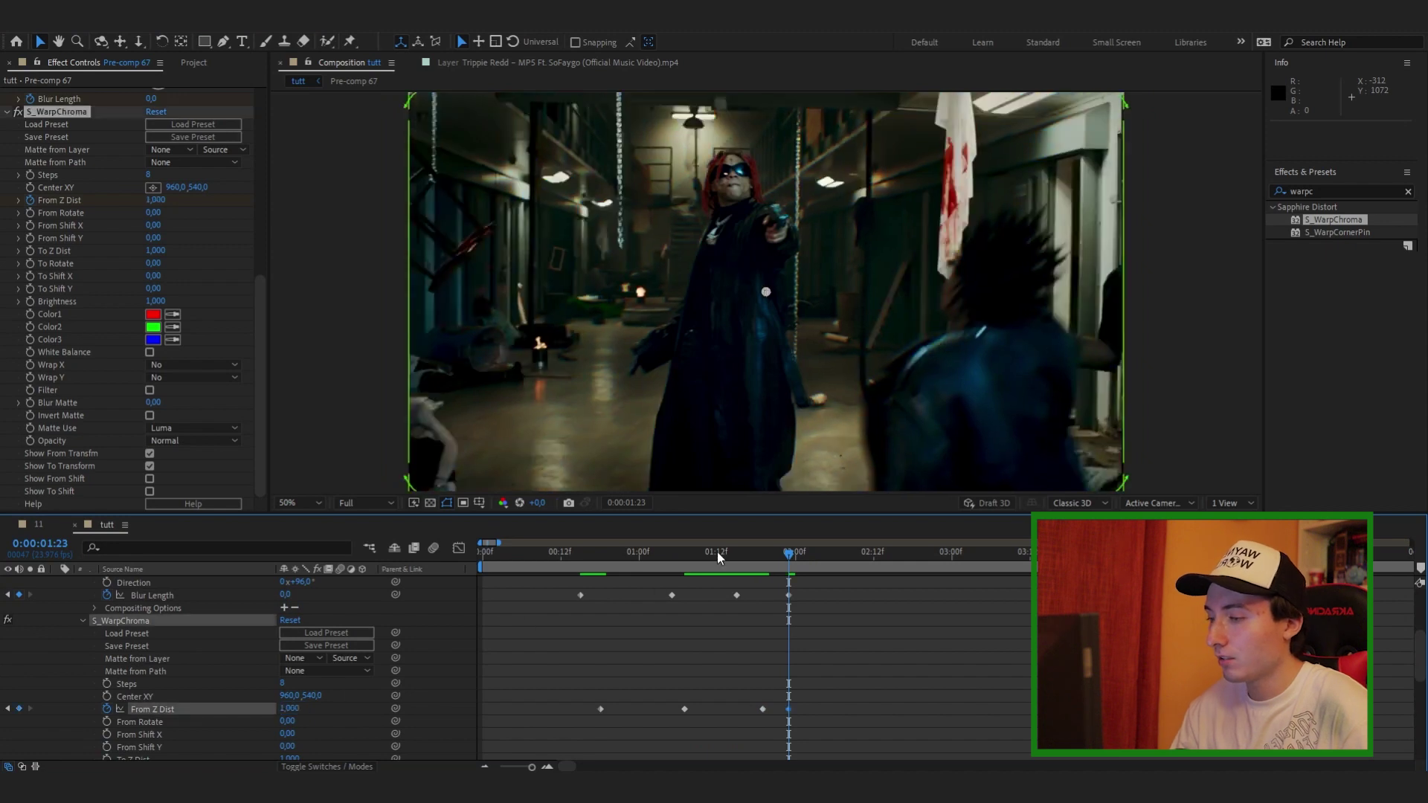
pyautogui.press('u')
pyautogui.moveTo(717, 551); pyautogui.dragTo(644, 557)
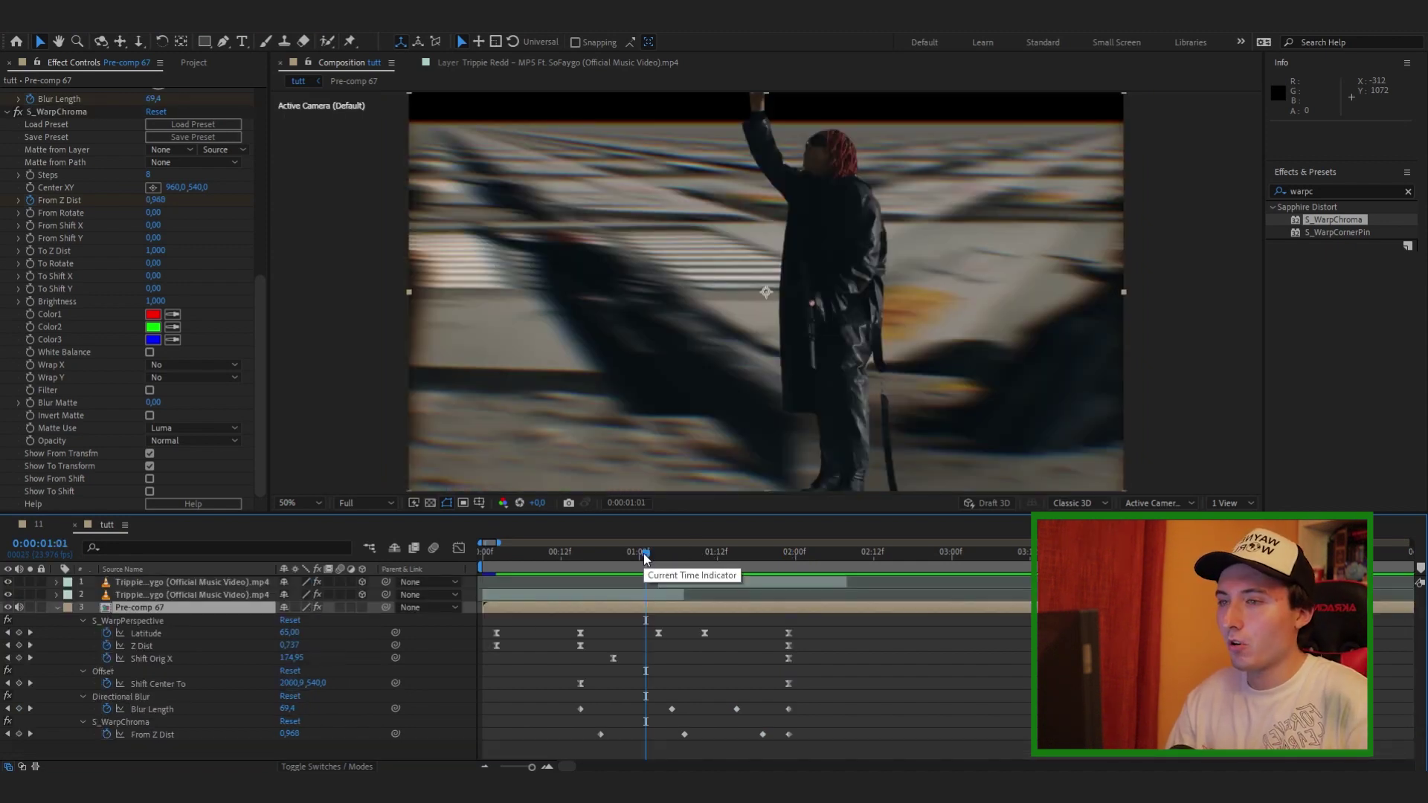
pyautogui.moveTo(644, 558); pyautogui.dragTo(576, 573)
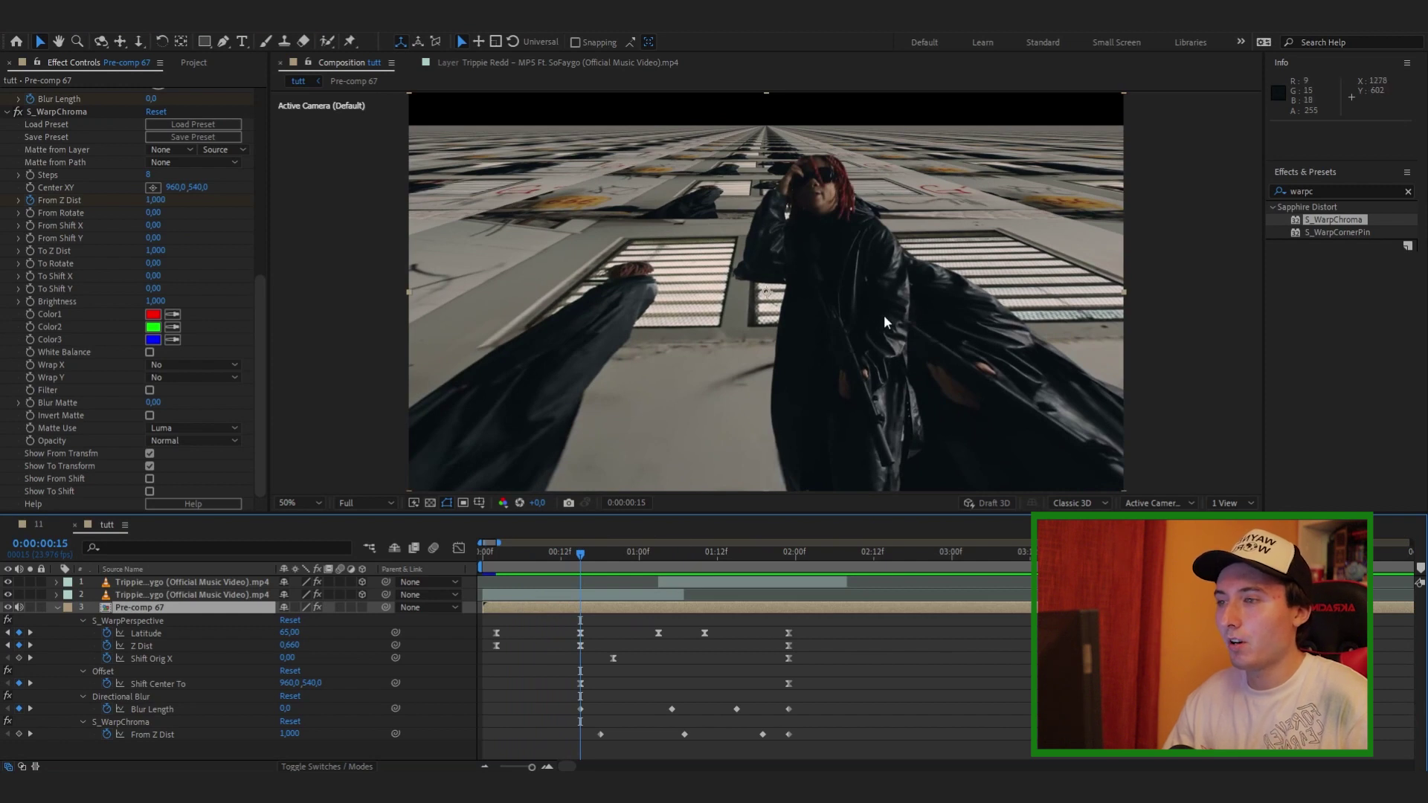
# - Trim the start of the first performer's rotoscoped clip, layer 2, to 0:00:00:15
pyautogui.moveTo(579, 554)
pyautogui.mouseDown()
pyautogui.moveTo(546, 562)
pyautogui.moveTo(587, 568)
pyautogui.mouseUp()
pyautogui.moveTo(586, 556)
pyautogui.mouseDown()
pyautogui.moveTo(532, 555)
pyautogui.moveTo(595, 558)
pyautogui.mouseUp()
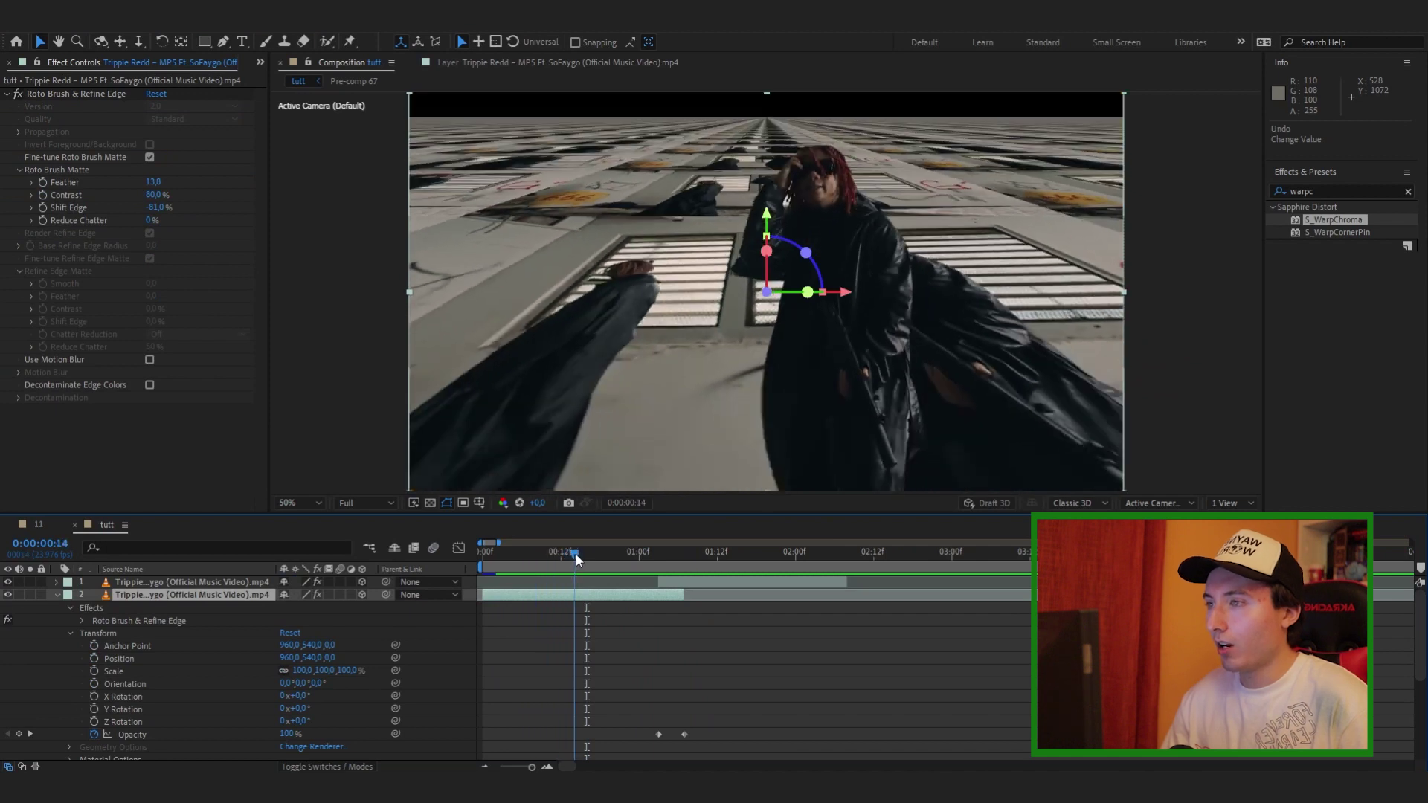
pyautogui.moveTo(485, 594); pyautogui.dragTo(577, 572)
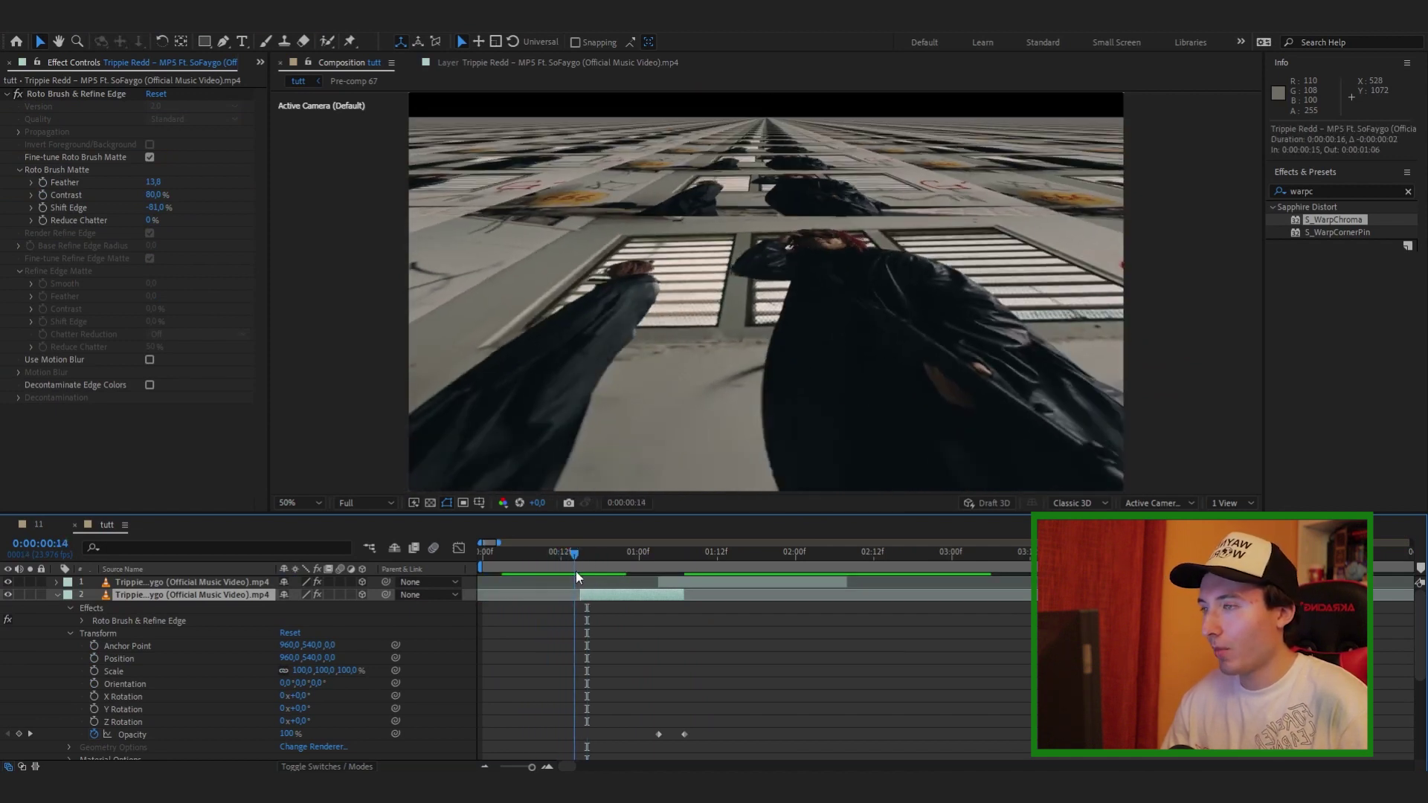
pyautogui.hotkey('alt', '[')
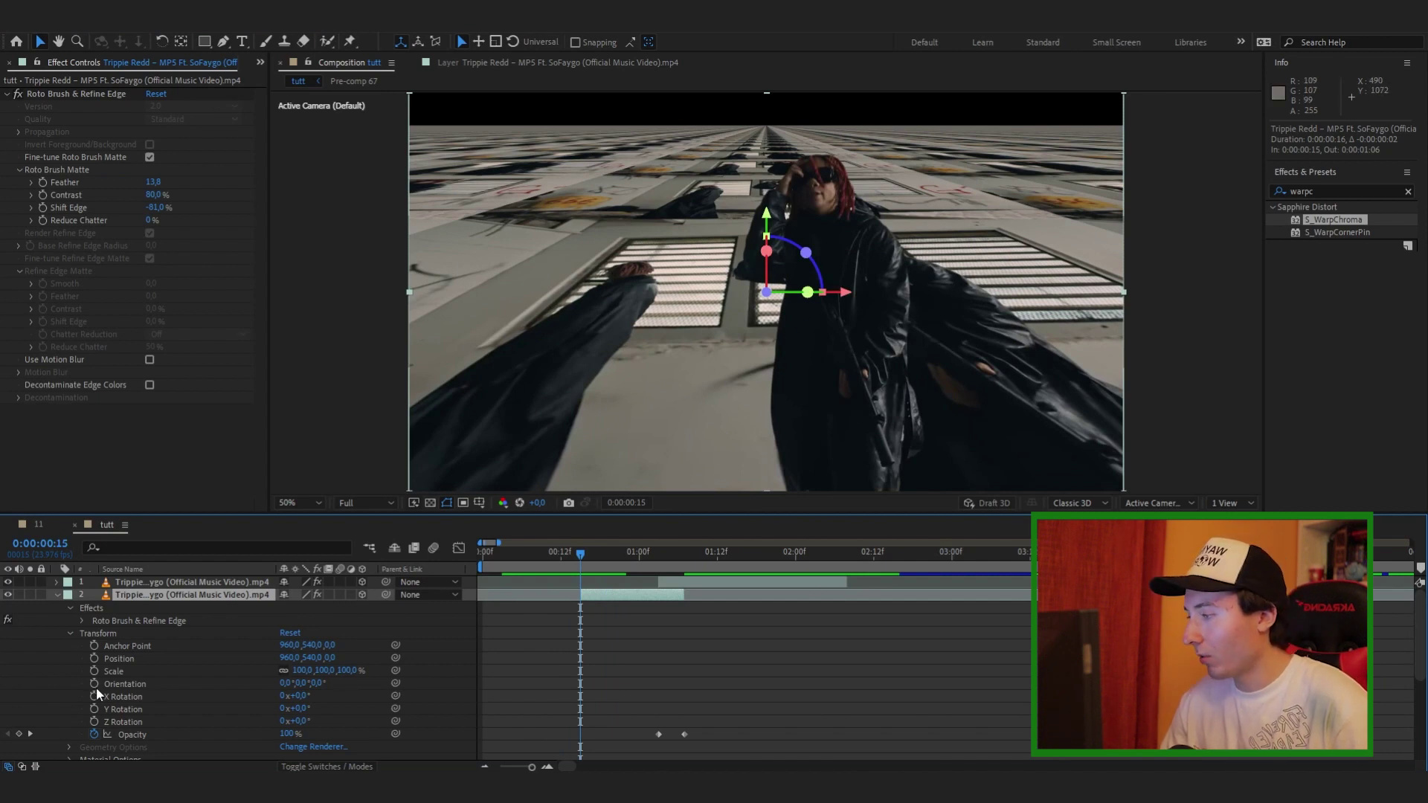
# - Keyframe layer 2 at 0:00:00:15 with position 991,655,1337, scale 274.7,211,230%, X rotation -58° and Y and Z rotations -1°
pyautogui.moveTo(94, 684); pyautogui.dragTo(94, 722)
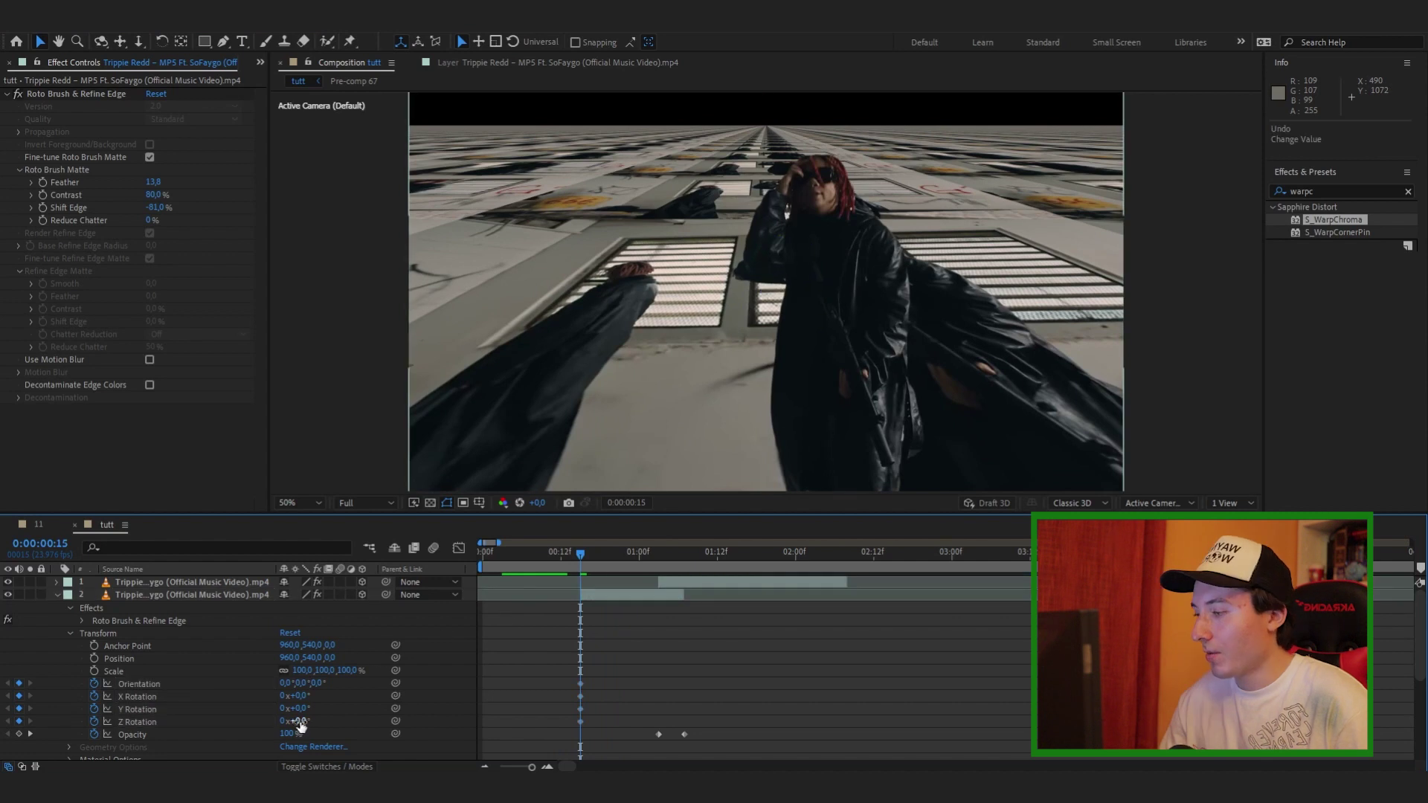
pyautogui.moveTo(303, 722); pyautogui.dragTo(361, 658)
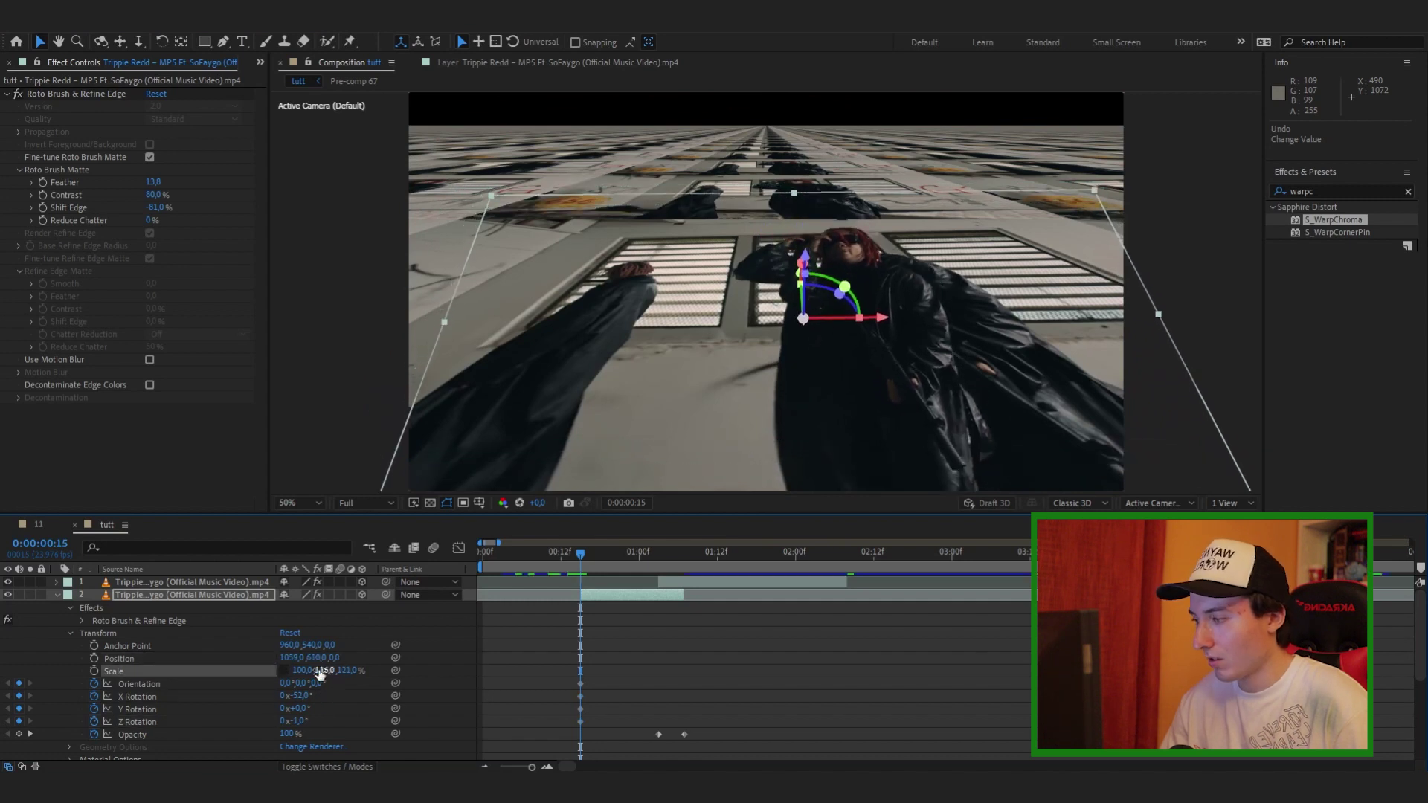
pyautogui.moveTo(303, 671); pyautogui.dragTo(294, 671)
pyautogui.moveTo(296, 720); pyautogui.dragTo(303, 720)
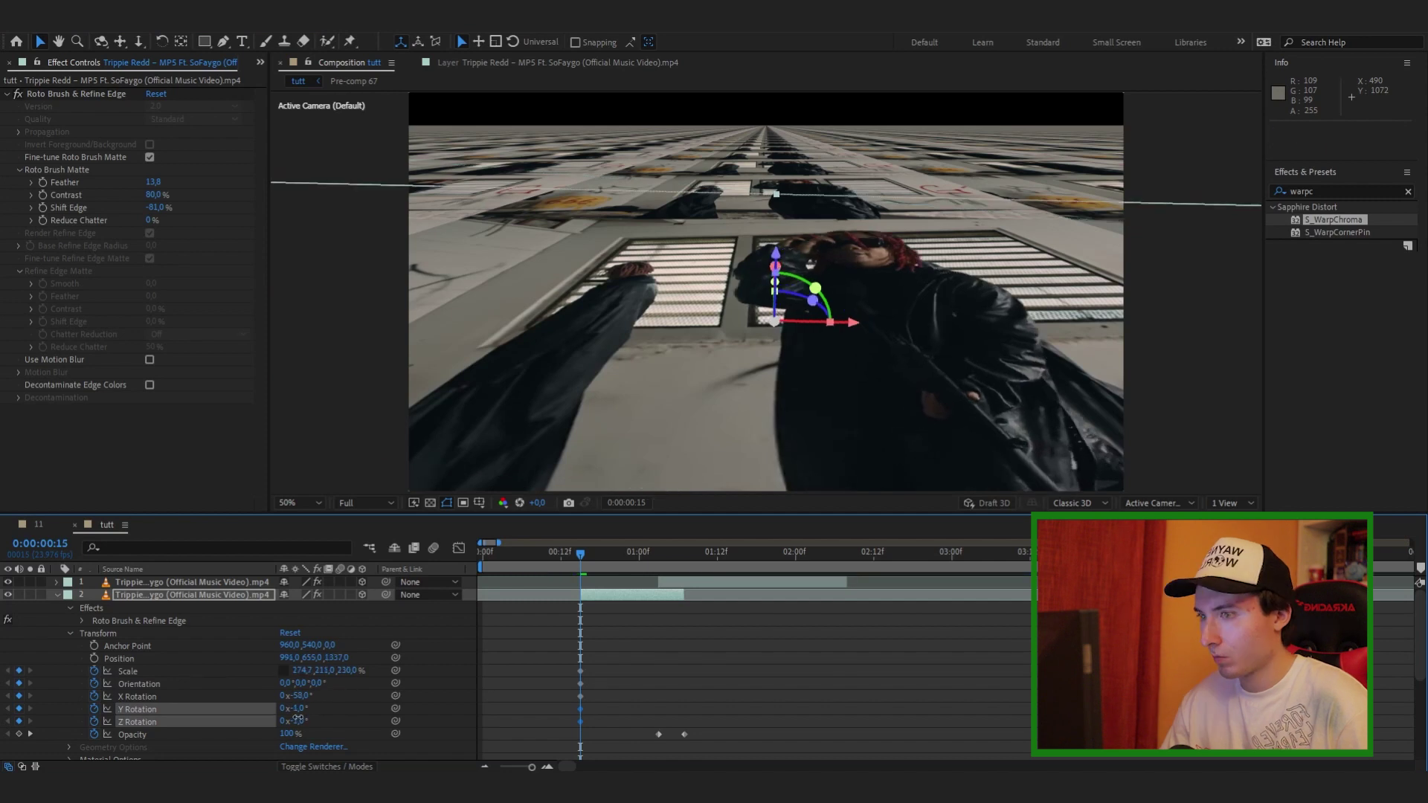
pyautogui.moveTo(299, 707); pyautogui.dragTo(297, 714)
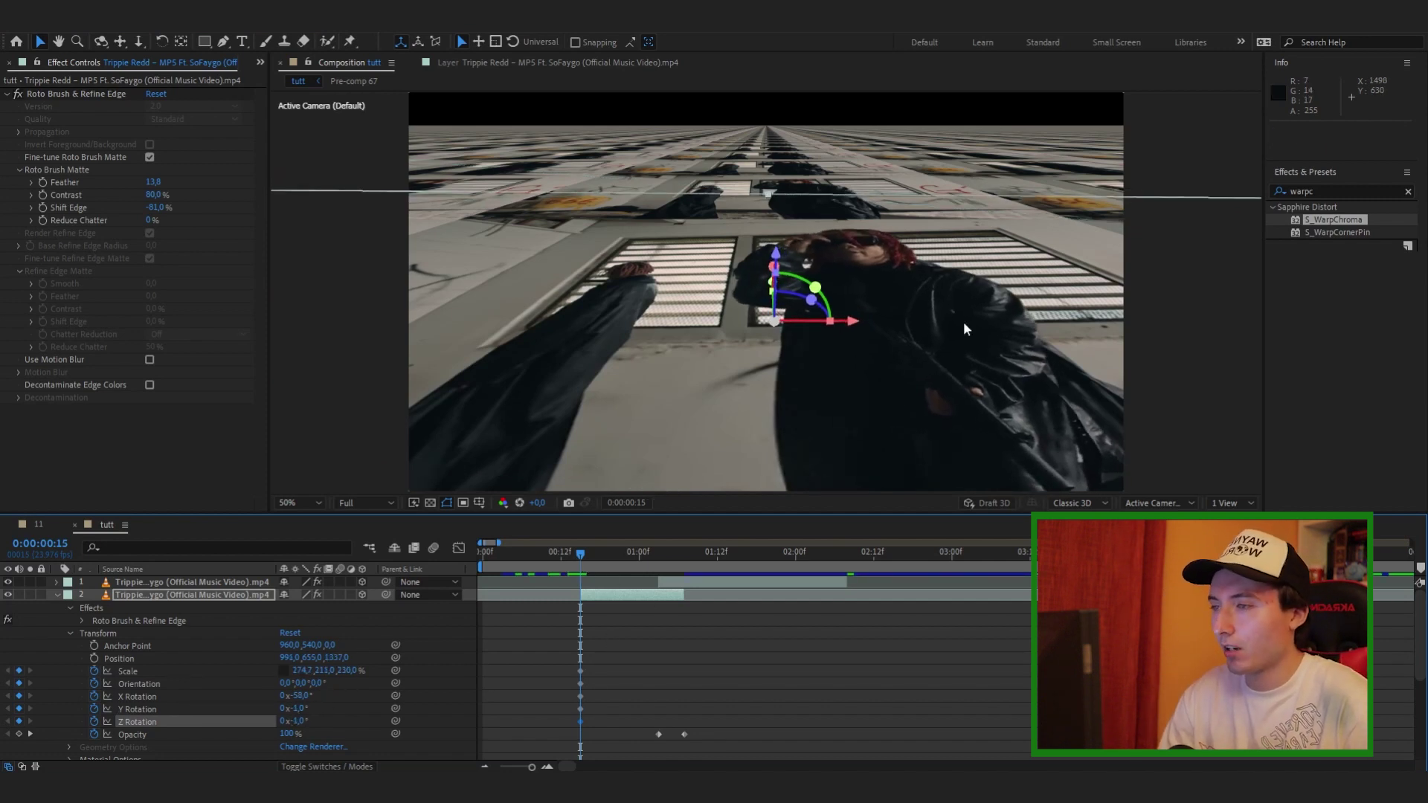
pyautogui.hotkey('alt', 'shift', 'p')
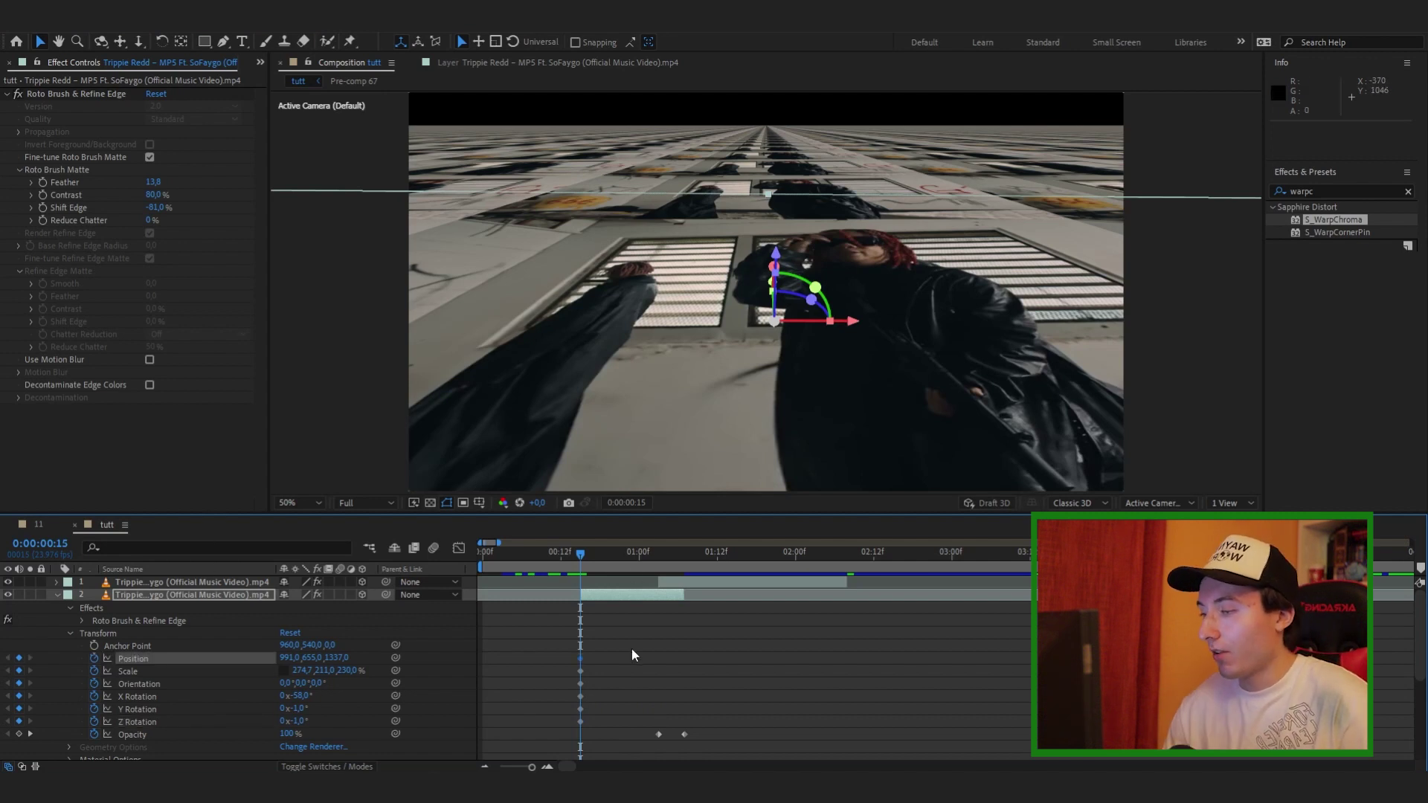
# - Reset layer 2's position, scale, orientation and rotations at 0:00:01:02 and check the resulting motion
pyautogui.moveTo(580, 552); pyautogui.dragTo(653, 552)
pyautogui.keyDown('shift'); pyautogui.click(171, 720); pyautogui.keyUp('shift')
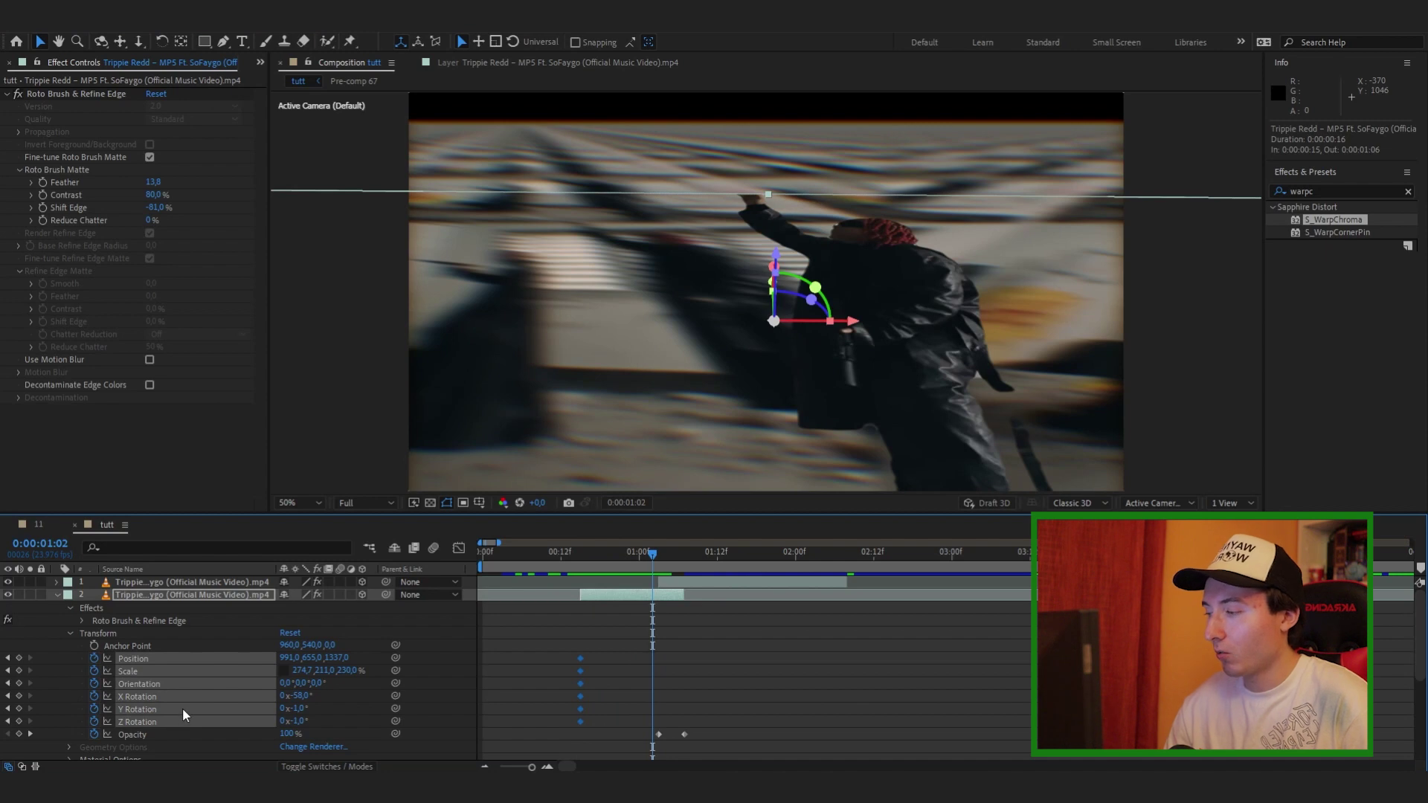
pyautogui.rightClick(182, 708)
pyautogui.click(264, 625)
pyautogui.moveTo(562, 554); pyautogui.dragTo(641, 554)
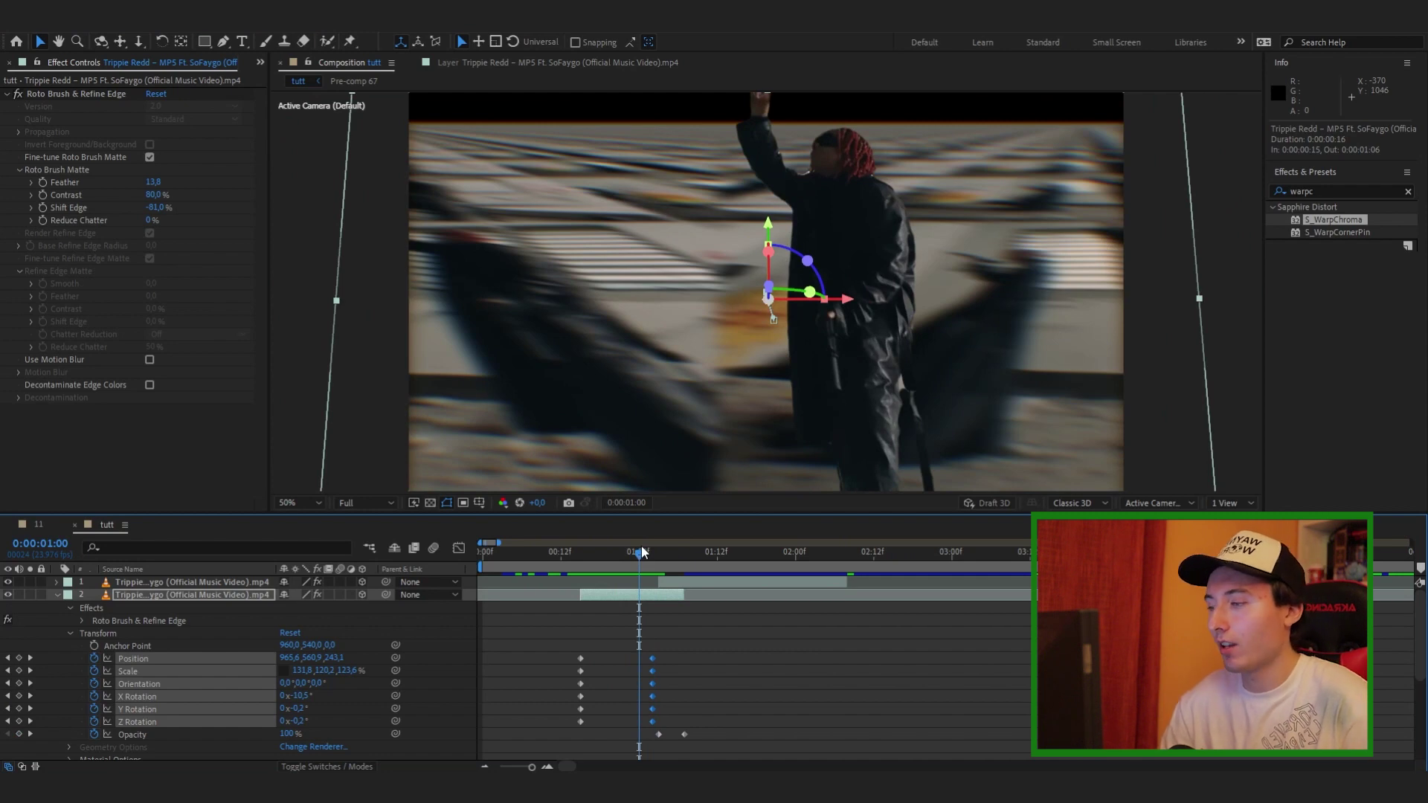
# - Extend layer 2's start to 0:00:00:12 and fade its opacity in from 0% there to 100% at 0:00:00:15
pyautogui.moveTo(633, 557); pyautogui.dragTo(571, 596)
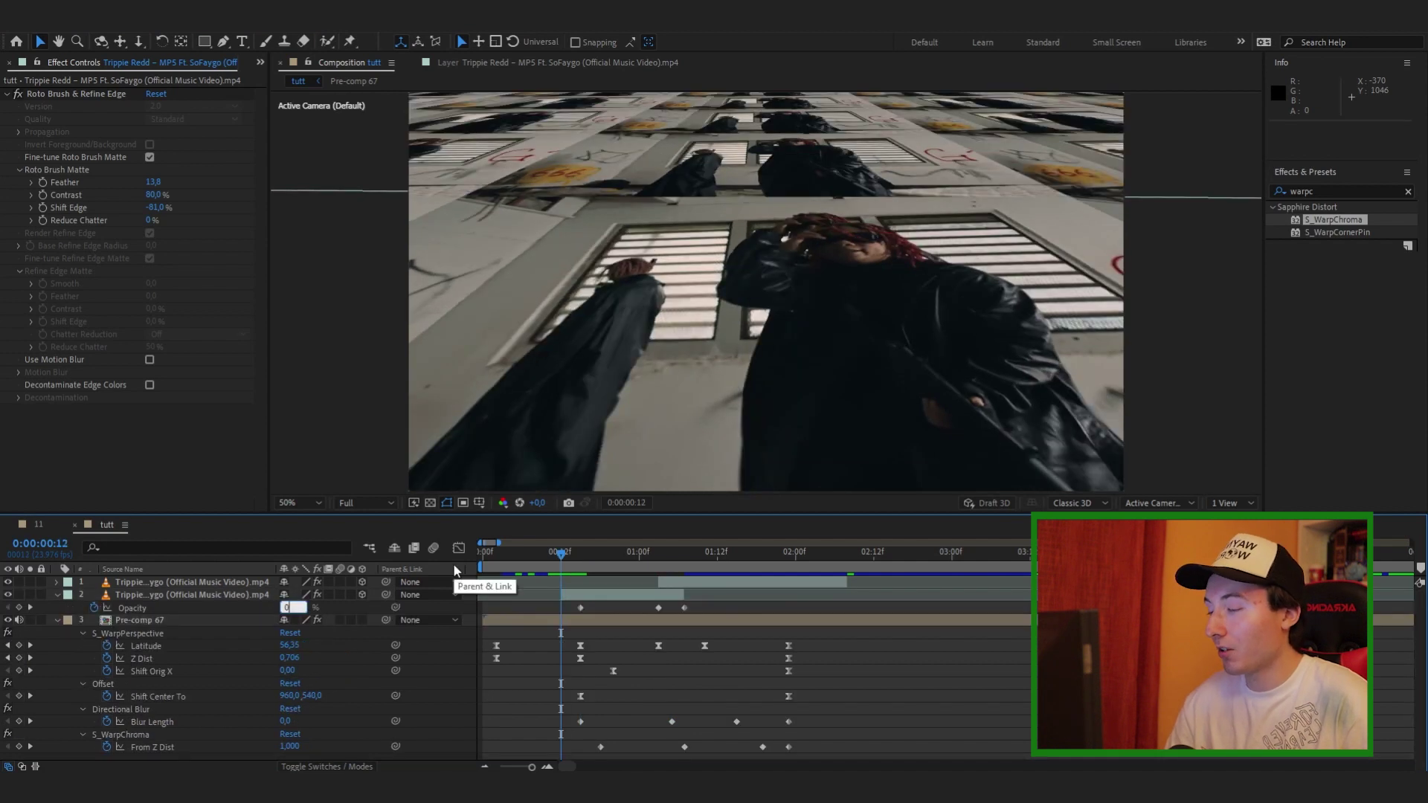
pyautogui.press('Return')
pyautogui.moveTo(563, 554); pyautogui.dragTo(652, 558)
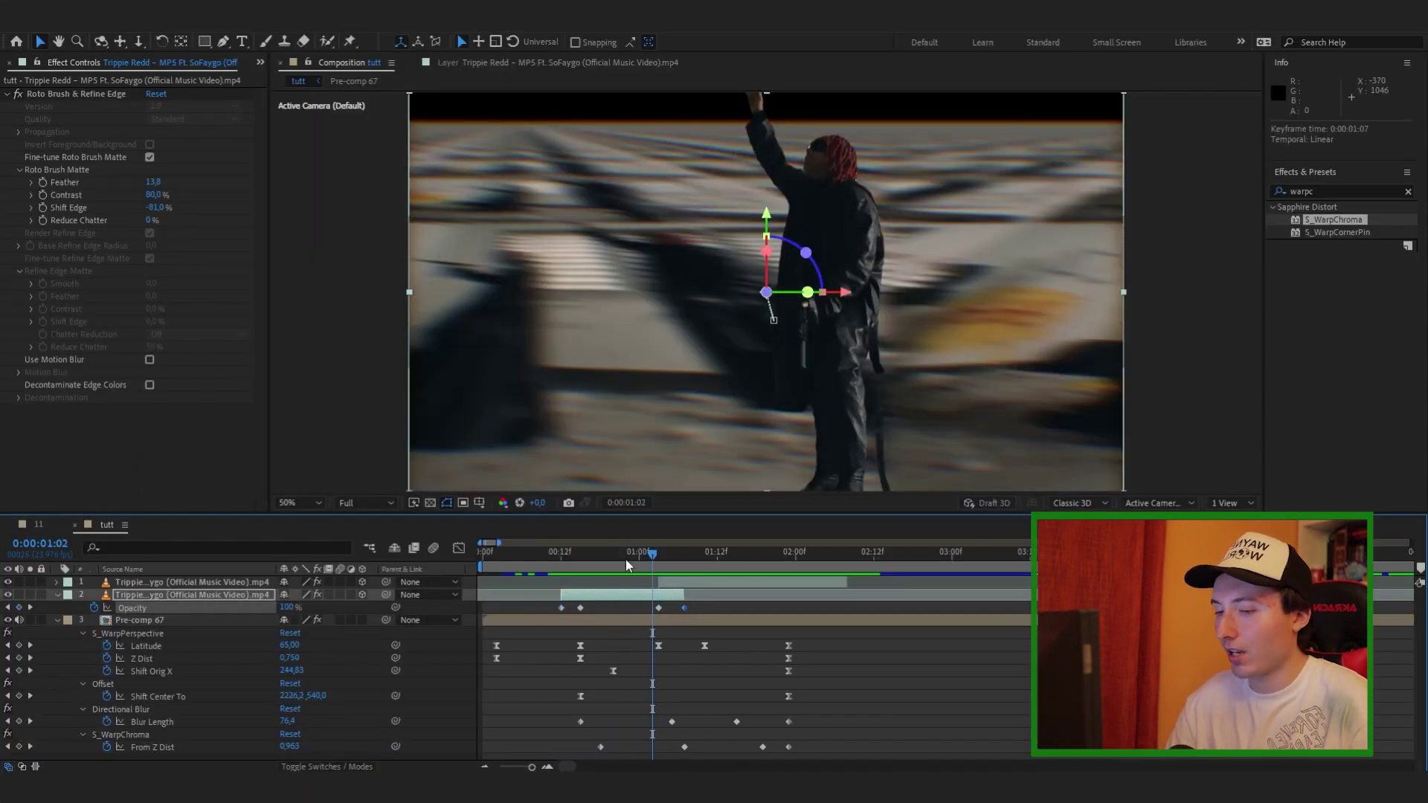
# - Replace the first performer's fade-out with 100% opacity at 0:00:01:06, and make a copy of the clip frozen on that frame
pyautogui.click(672, 559)
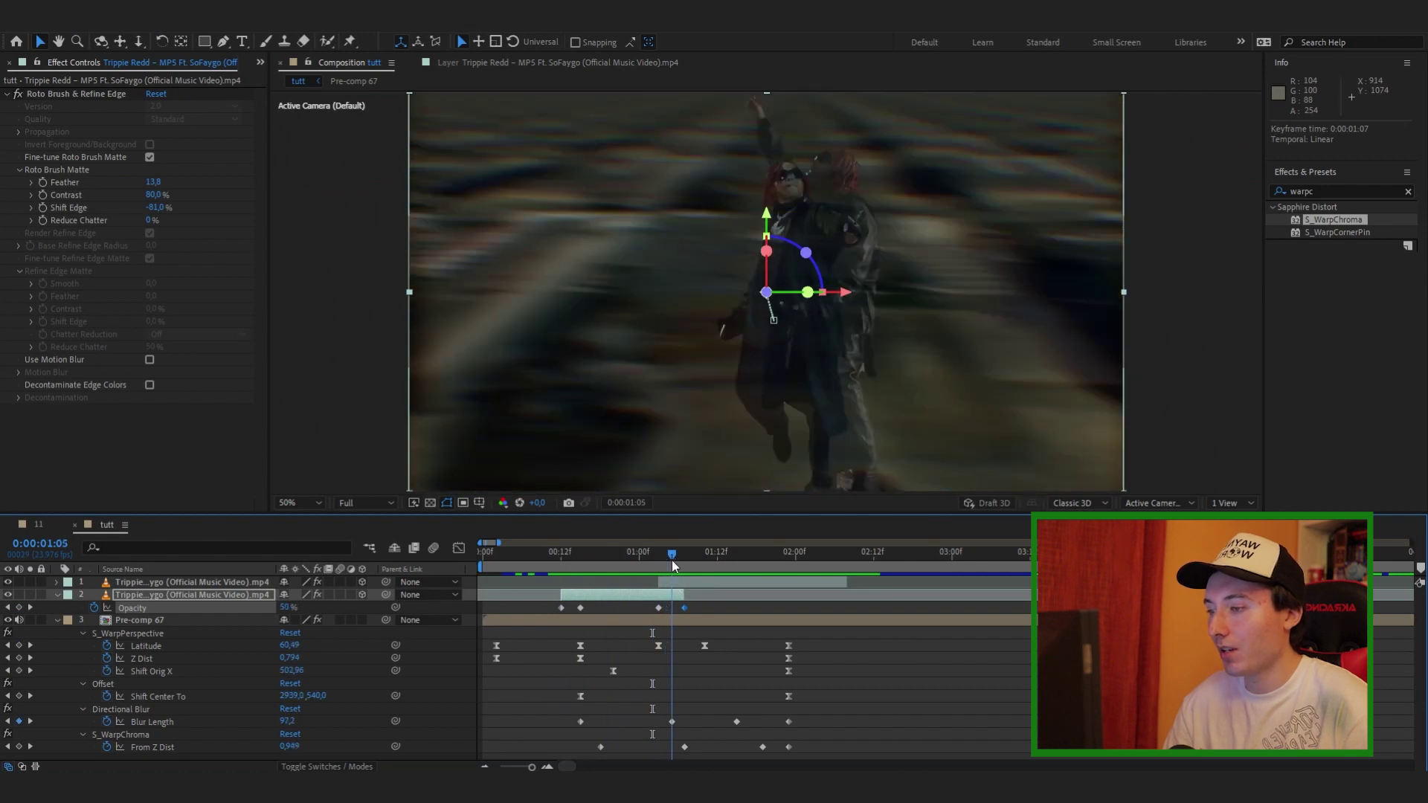
pyautogui.click(677, 561)
pyautogui.hotkey('ctrl', 'shift', 'd')
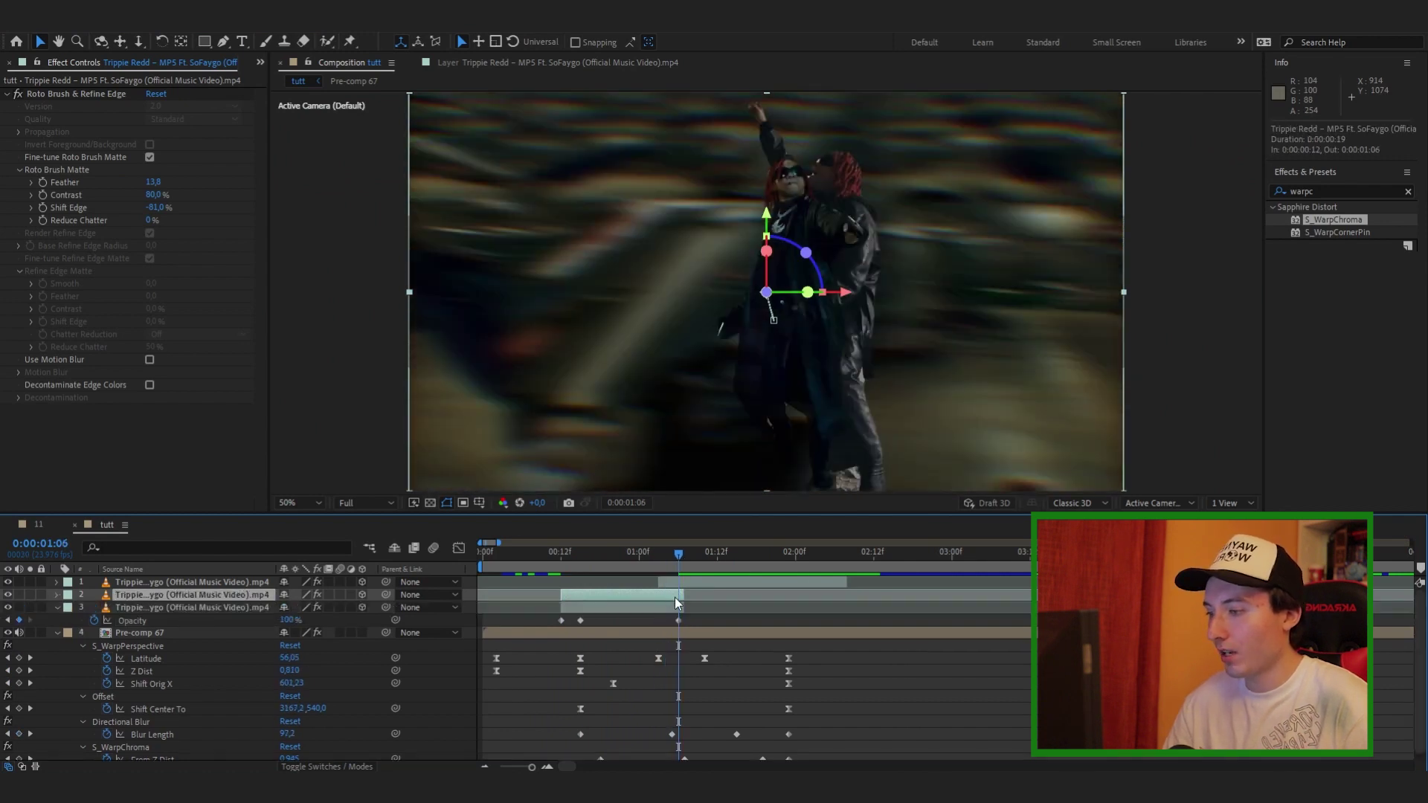
pyautogui.rightClick(675, 596)
pyautogui.moveTo(714, 254)
pyautogui.click(881, 304)
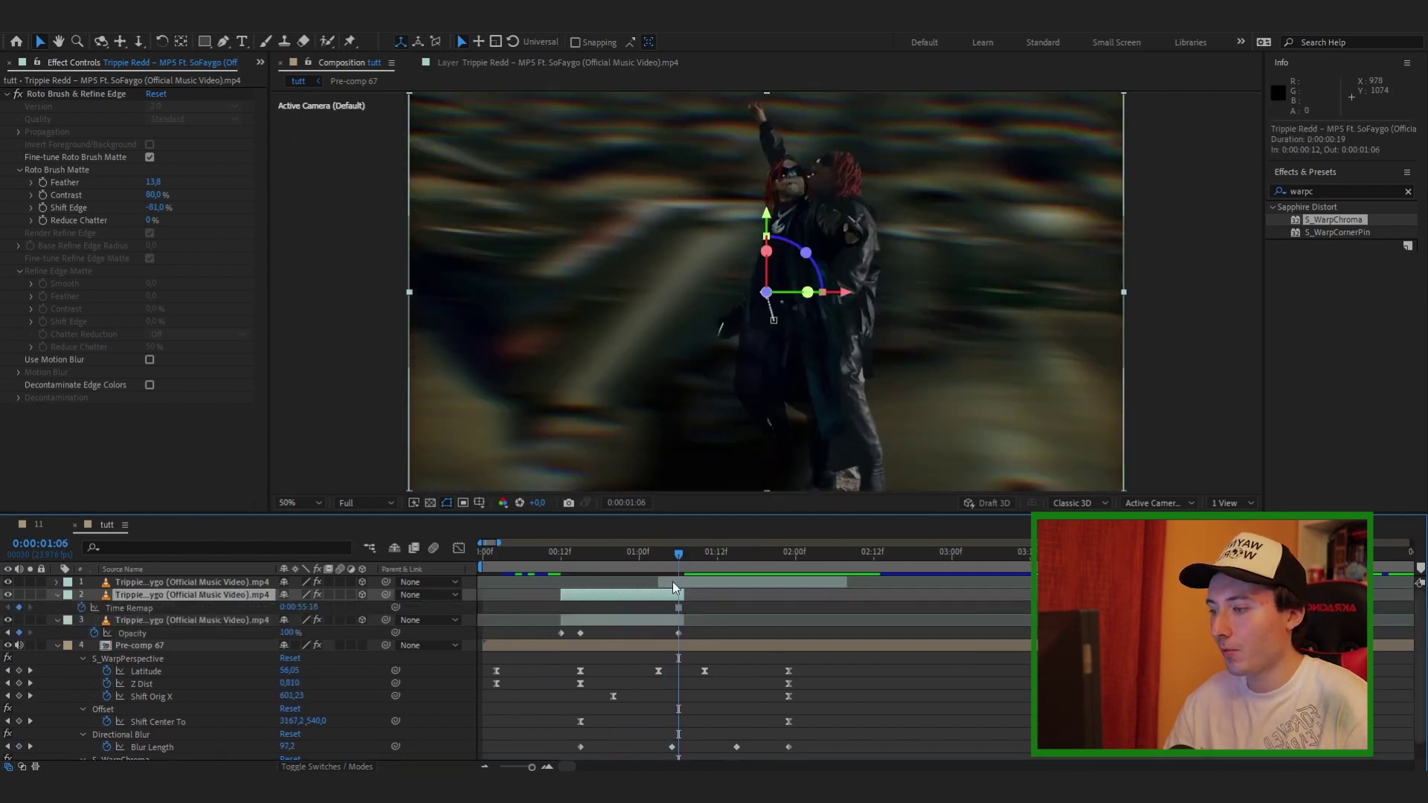
# - Trim the frozen copy to run from 0:00:01:06 to 0:00:01:12 and raise it above the second performer's clip
pyautogui.moveTo(688, 595); pyautogui.dragTo(714, 599)
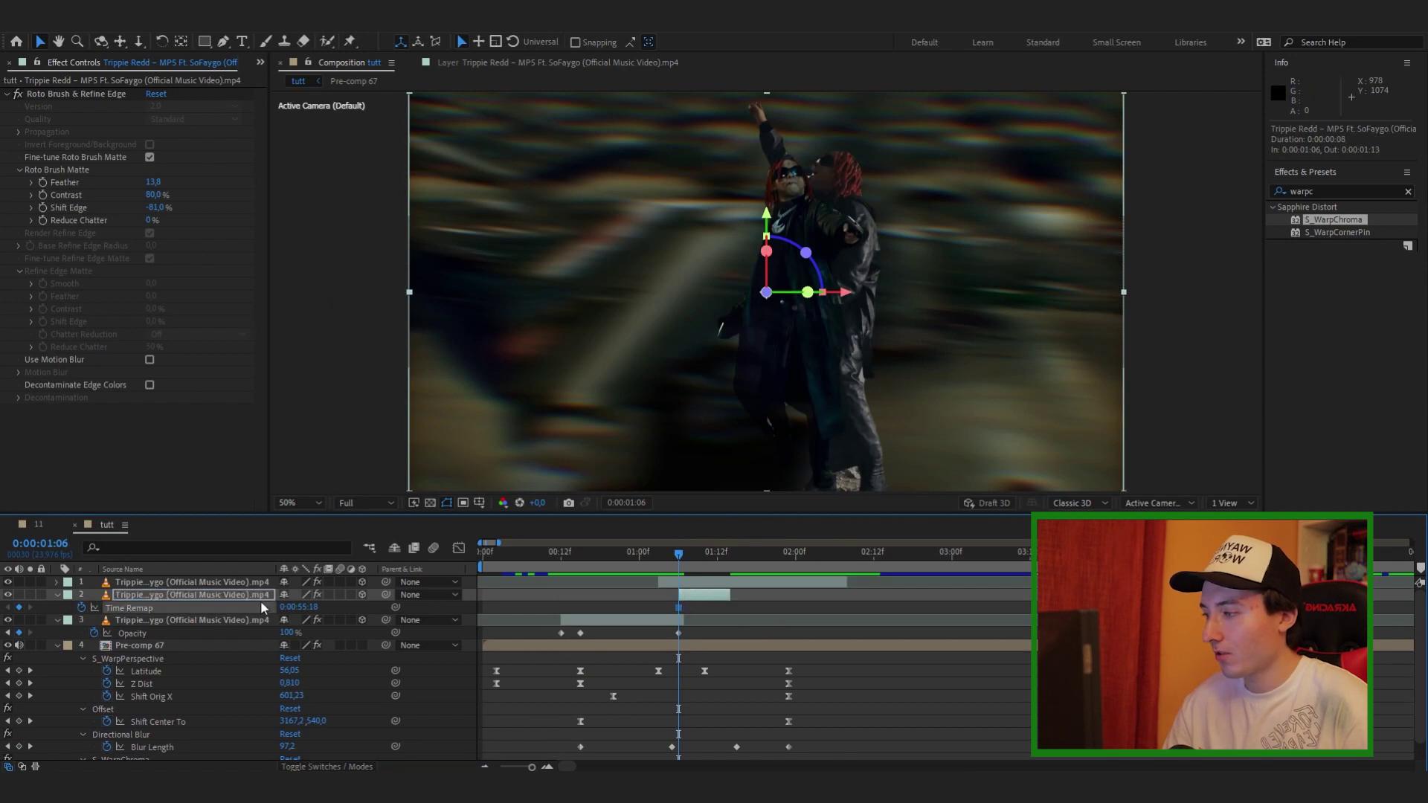
pyautogui.hotkey('ctrl', ']')
pyautogui.moveTo(680, 556); pyautogui.dragTo(679, 558)
# - Pre-compose the frozen performer copy and apply Freeze Frame to the resulting precomp
pyautogui.rightClick(698, 586)
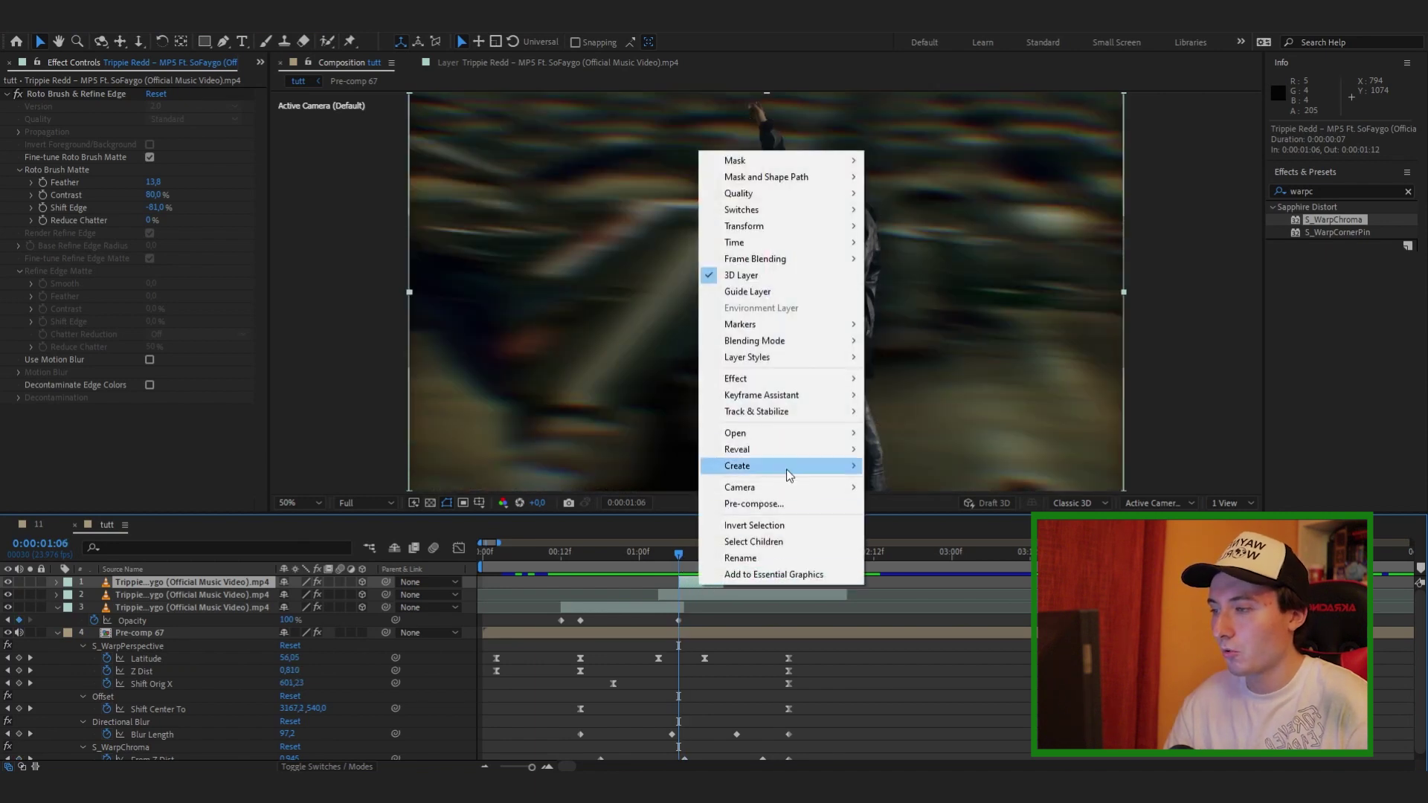
pyautogui.click(766, 504)
pyautogui.click(749, 490)
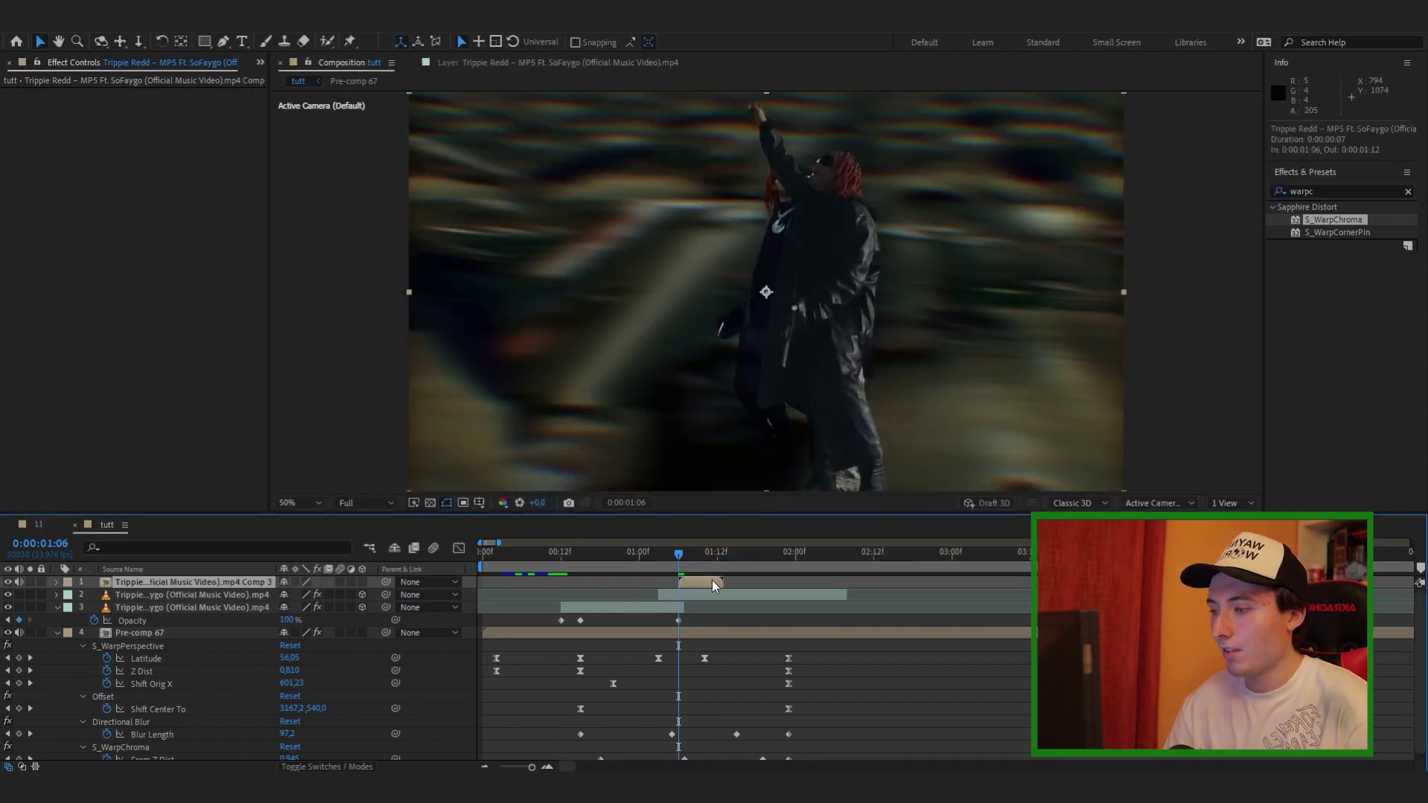
pyautogui.rightClick(716, 583)
pyautogui.moveTo(788, 239)
pyautogui.click(922, 289)
# - Keyframe the frozen precomp's position from 0:00:01:06 so it slides down out of frame, and apply Easy Ease
pyautogui.click(92, 596)
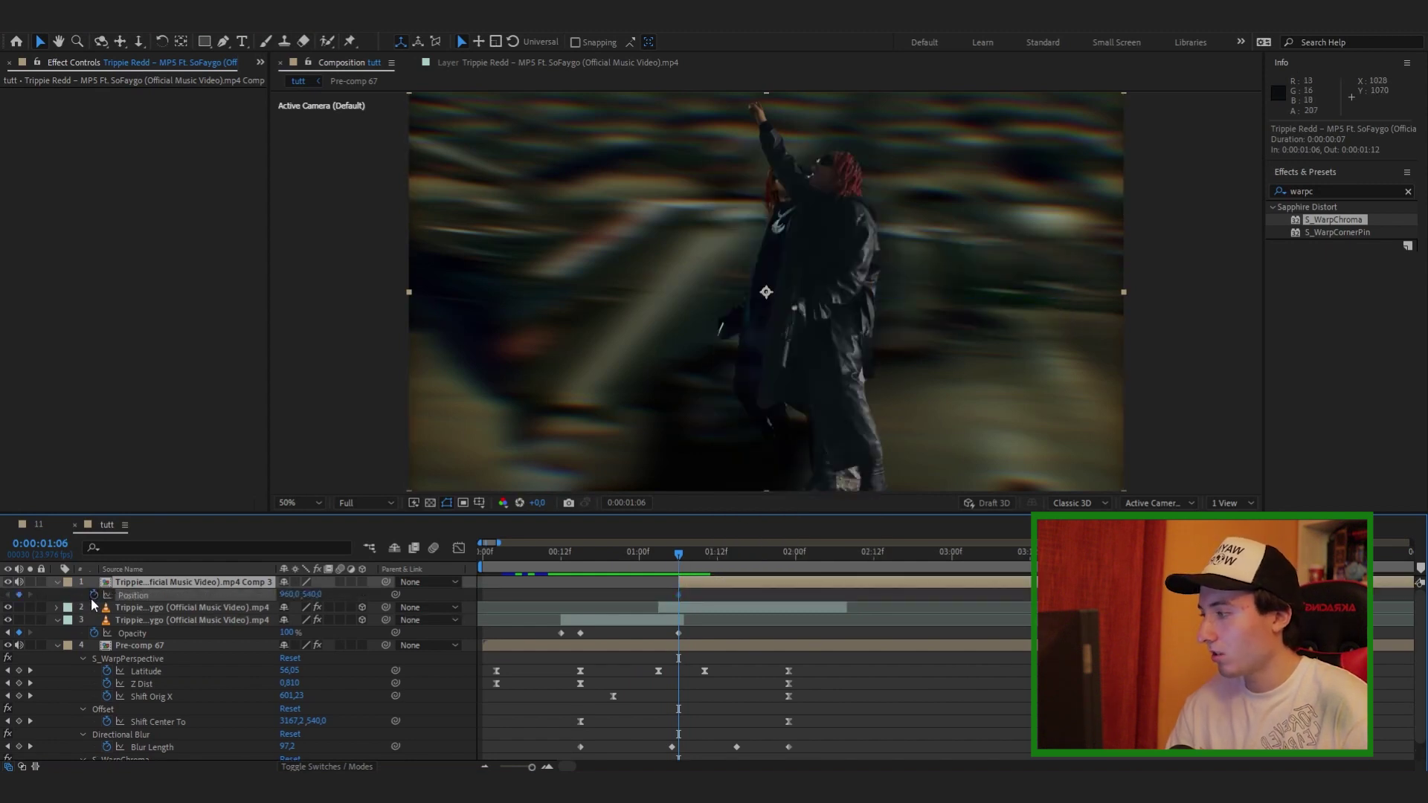
pyautogui.moveTo(689, 556); pyautogui.dragTo(711, 558)
pyautogui.moveTo(315, 596); pyautogui.dragTo(1150, 552)
pyautogui.moveTo(735, 594); pyautogui.dragTo(632, 604)
pyautogui.press('F9')
pyautogui.moveTo(703, 559); pyautogui.dragTo(678, 559)
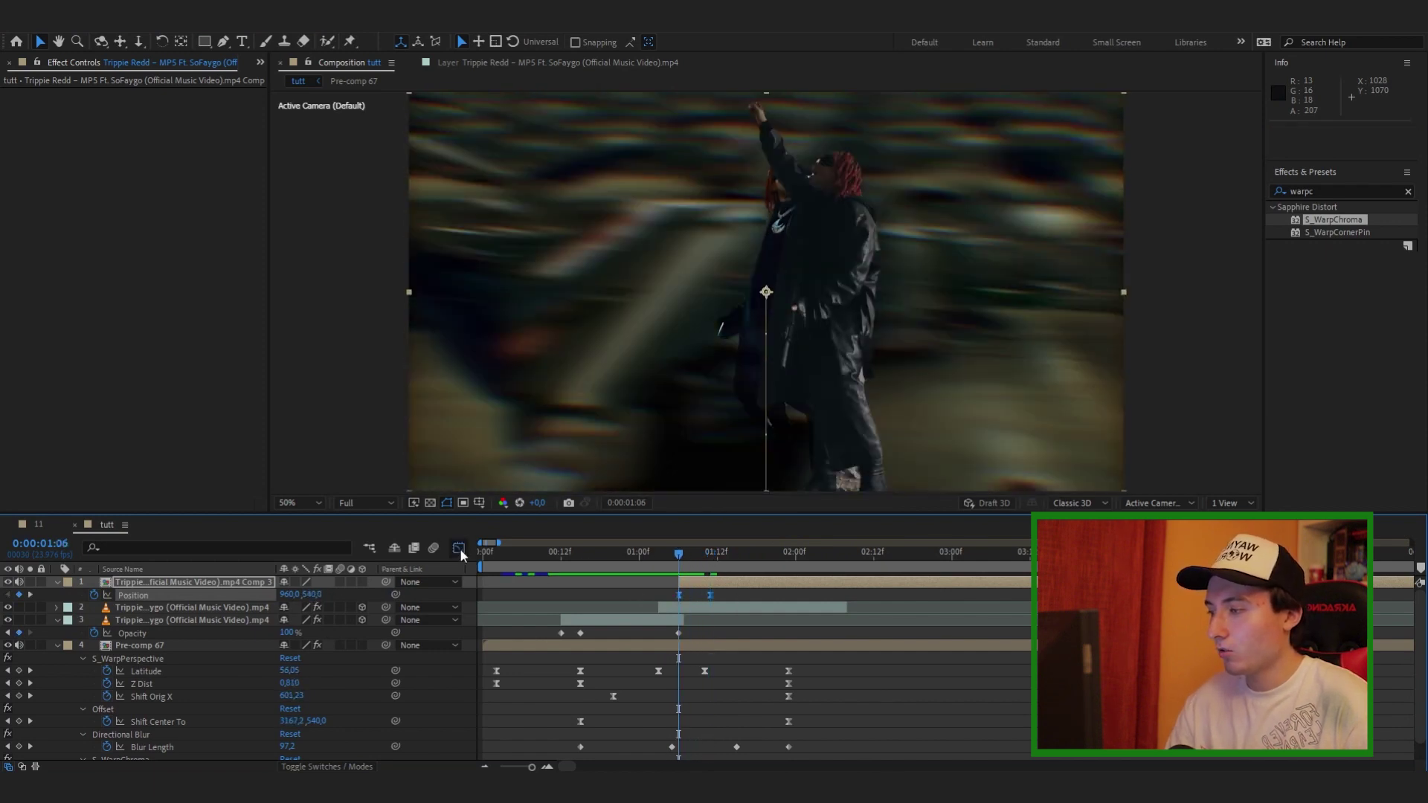
# - Shape the slide's speed graph into an early peak with a long slowdown into the last keyframe
pyautogui.click(458, 547)
pyautogui.scroll(2, 700, 730)
pyautogui.click(744, 727)
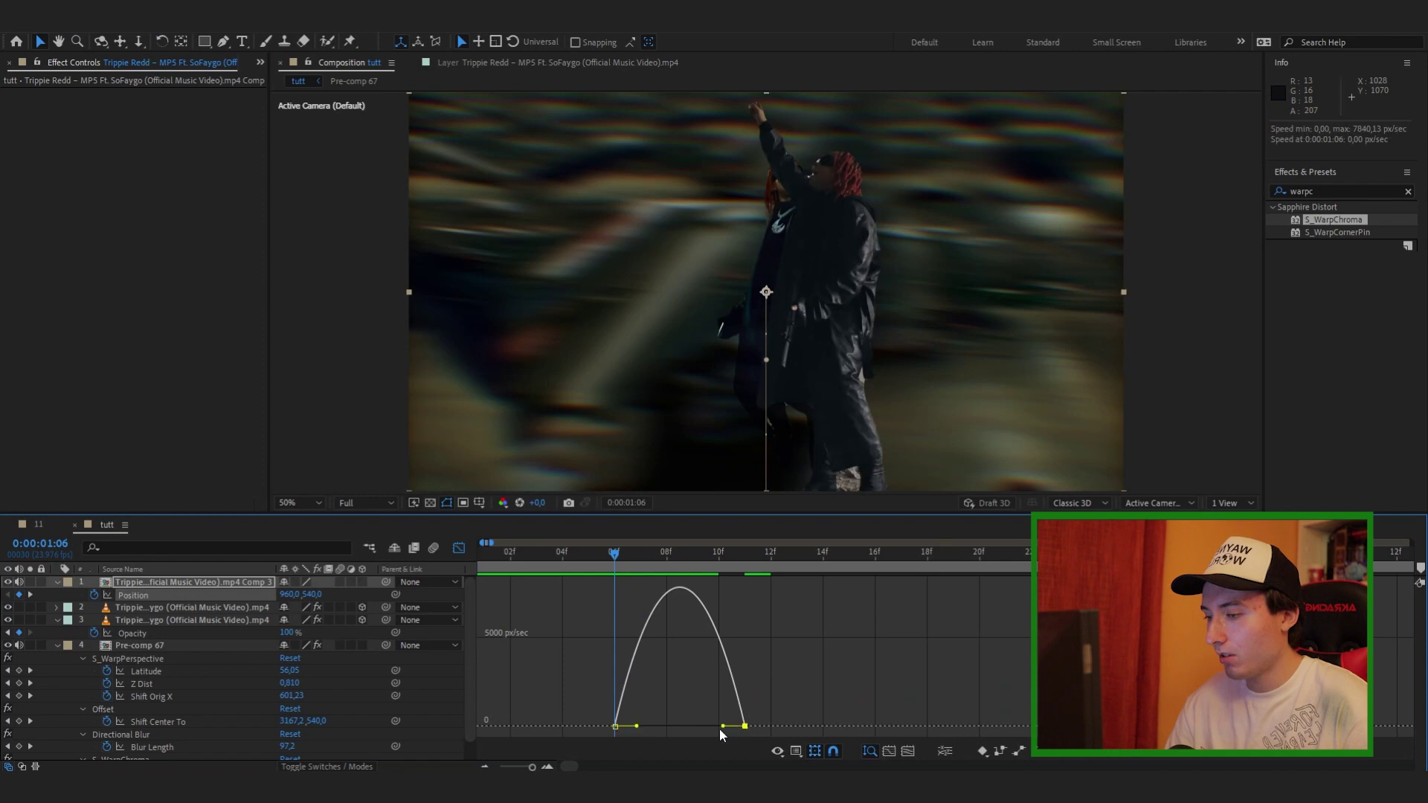
pyautogui.moveTo(720, 729); pyautogui.dragTo(687, 729)
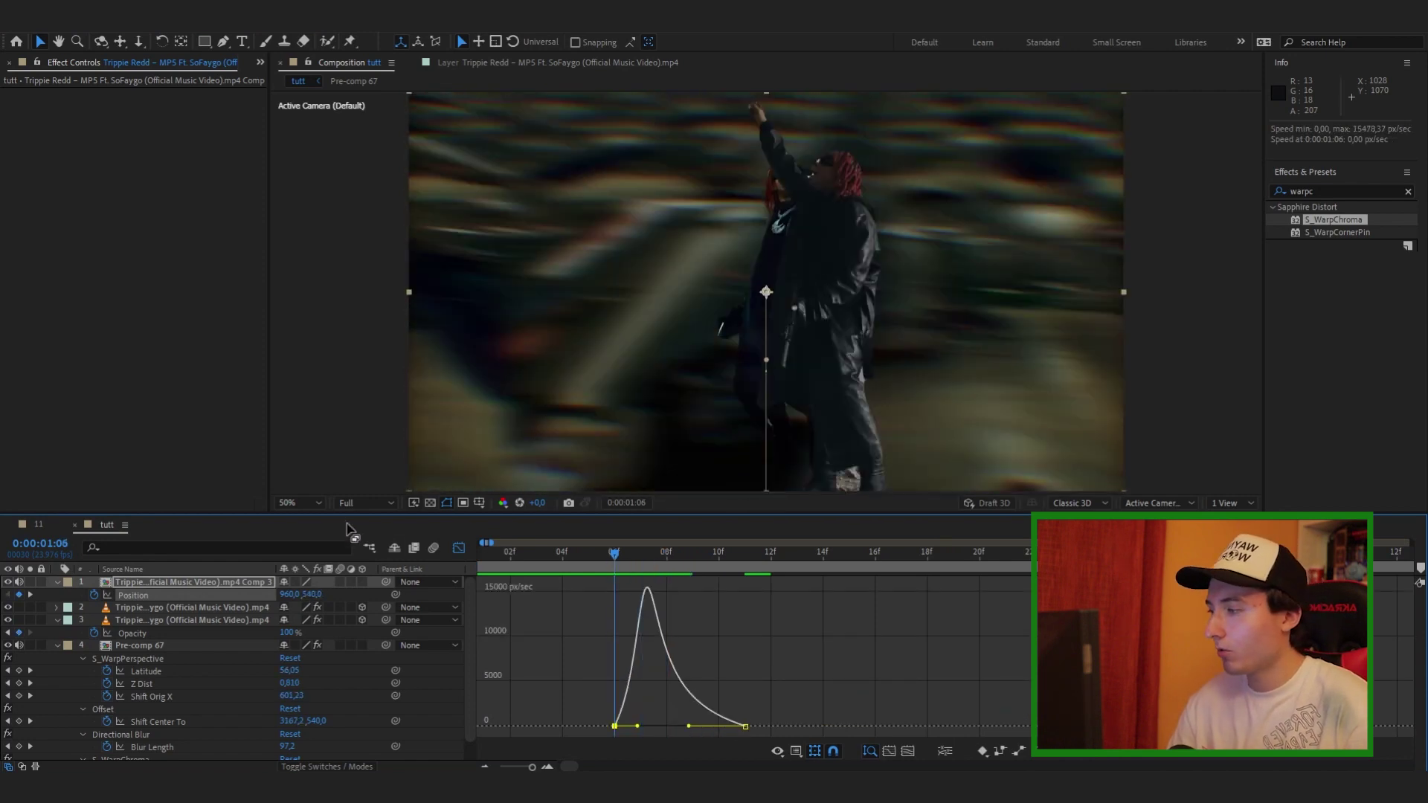
pyautogui.click(458, 547)
# - Move the slide's last position keyframe to 0:00:01:18 and fine-tune its speed curve
pyautogui.moveTo(744, 595); pyautogui.dragTo(848, 602)
pyautogui.scroll(-3, 734, 624)
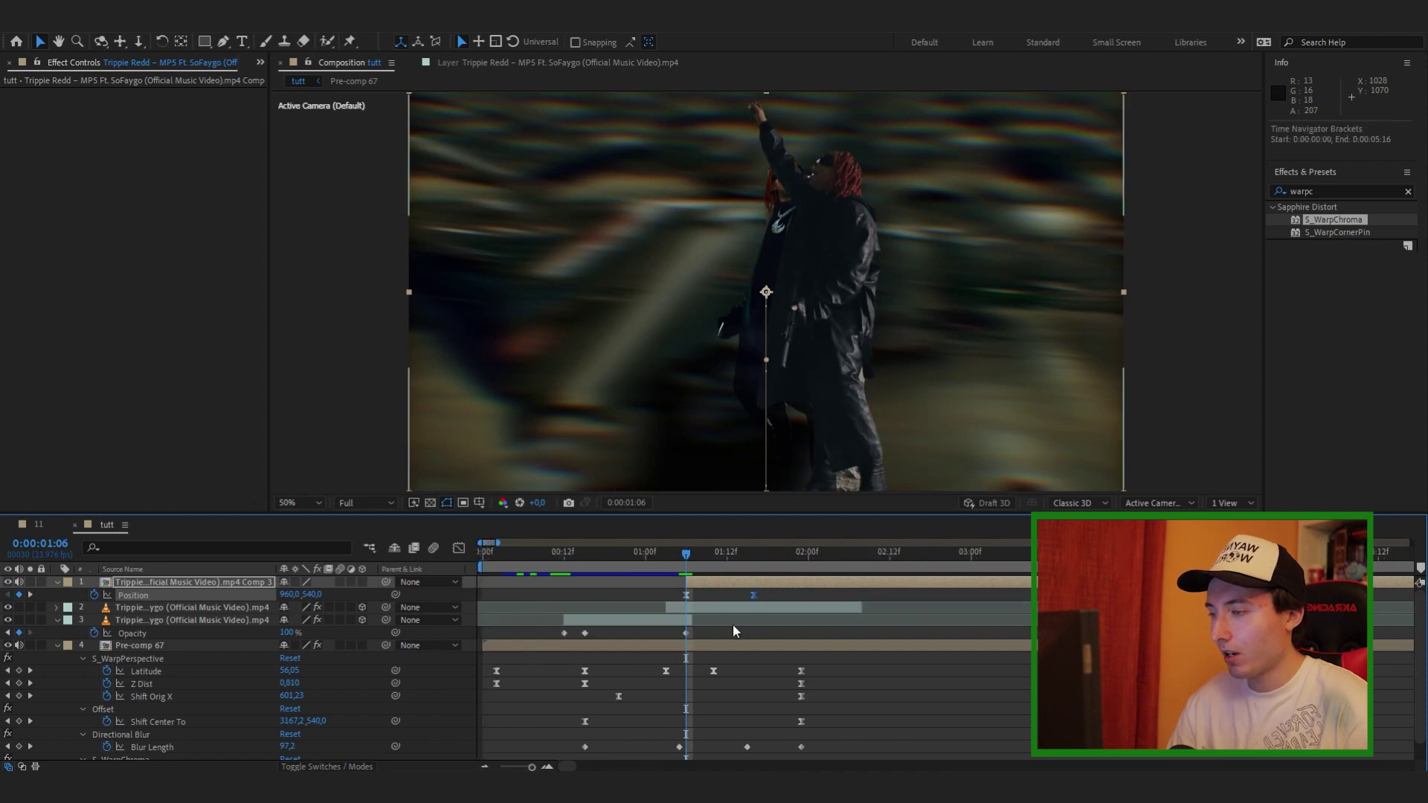
pyautogui.click(713, 559)
pyautogui.moveTo(713, 559); pyautogui.dragTo(767, 596)
pyautogui.moveTo(692, 565)
pyautogui.mouseDown()
pyautogui.moveTo(677, 567)
pyautogui.moveTo(692, 566)
pyautogui.mouseUp()
pyautogui.moveTo(782, 589); pyautogui.dragTo(675, 601)
pyautogui.click(459, 548)
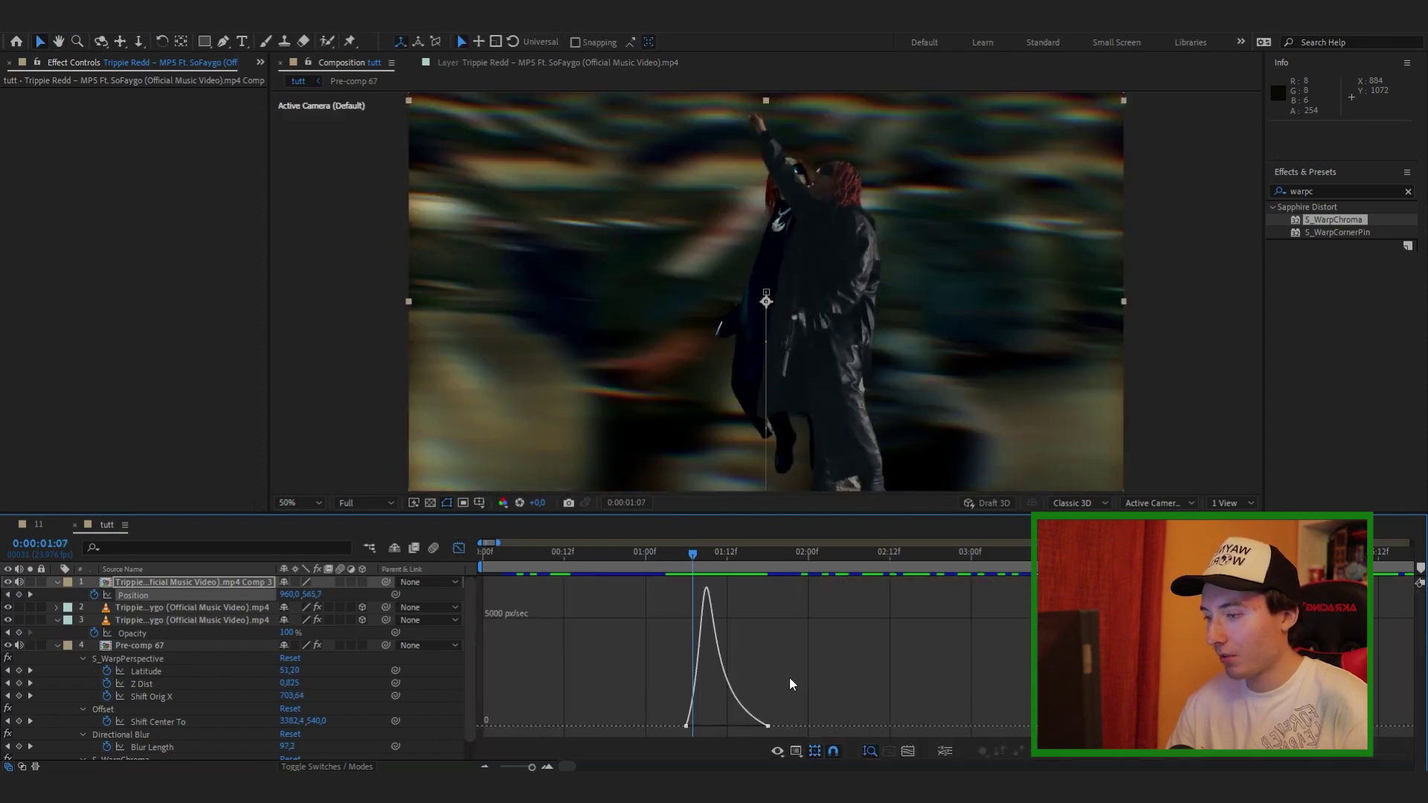
pyautogui.click(766, 727)
pyautogui.scroll(2, 735, 727)
pyautogui.moveTo(600, 563); pyautogui.dragTo(644, 562)
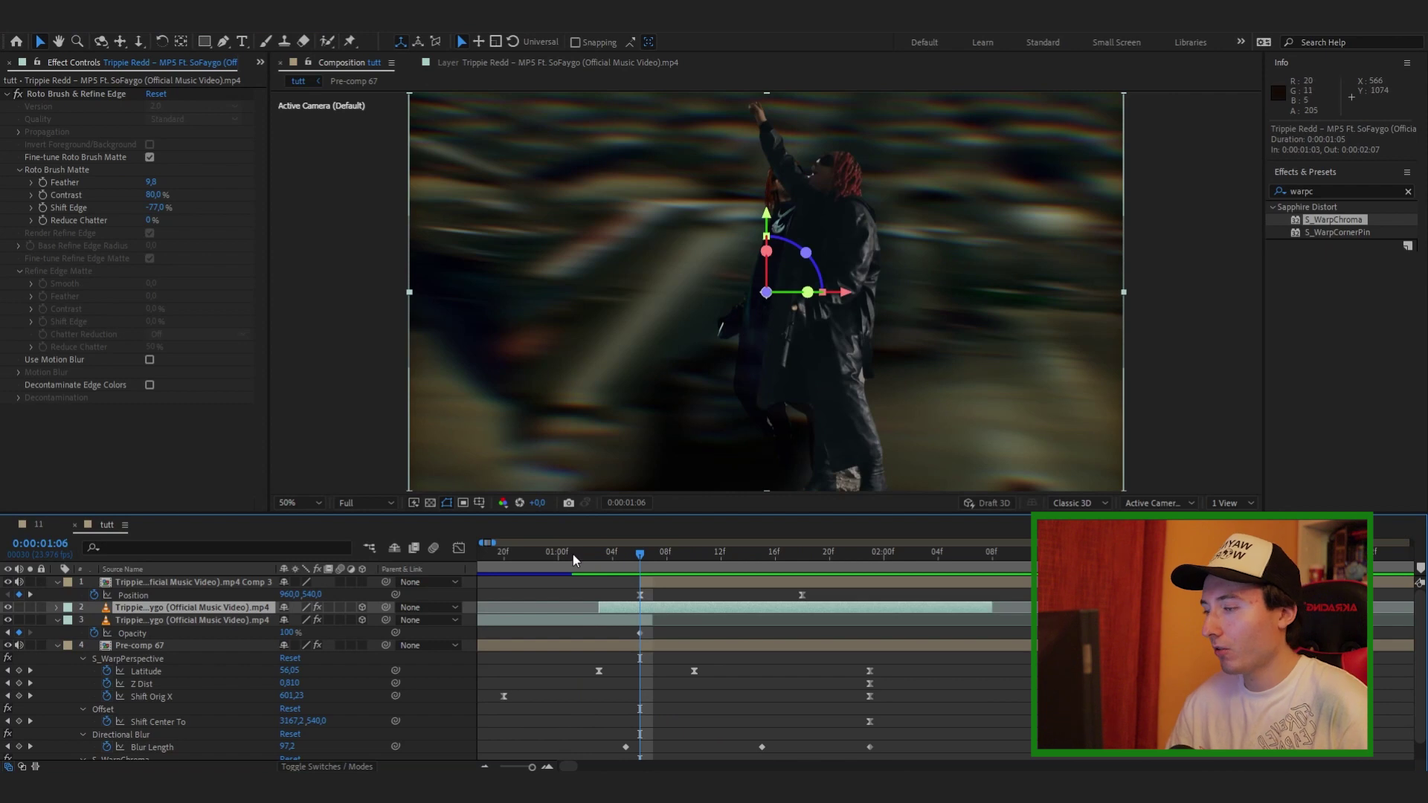
# - Keyframe the second performer's scale at 35% at 0:00:01:06, growing to full size by 0:00:01:11, with Easy Ease
pyautogui.press('s')
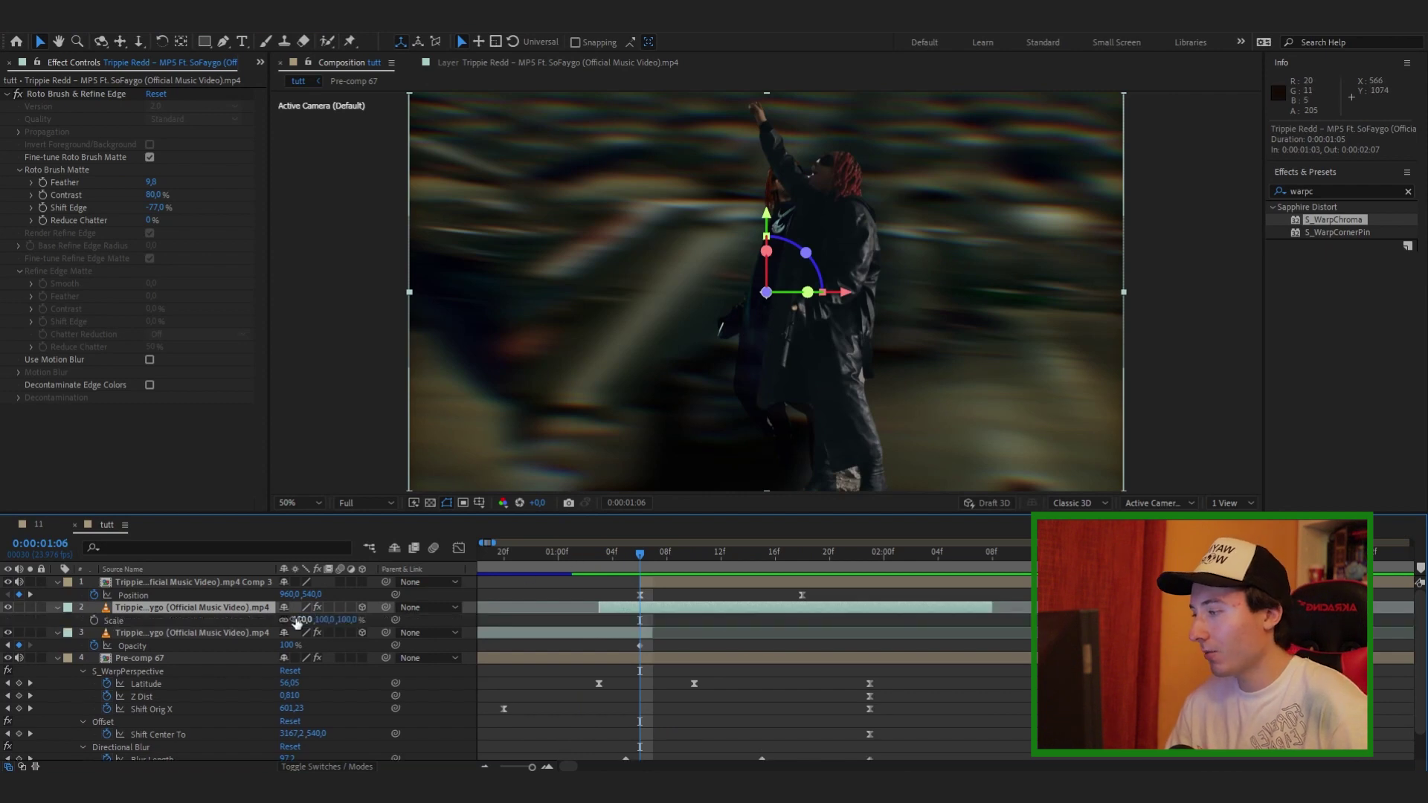
pyautogui.moveTo(349, 620); pyautogui.dragTo(301, 620)
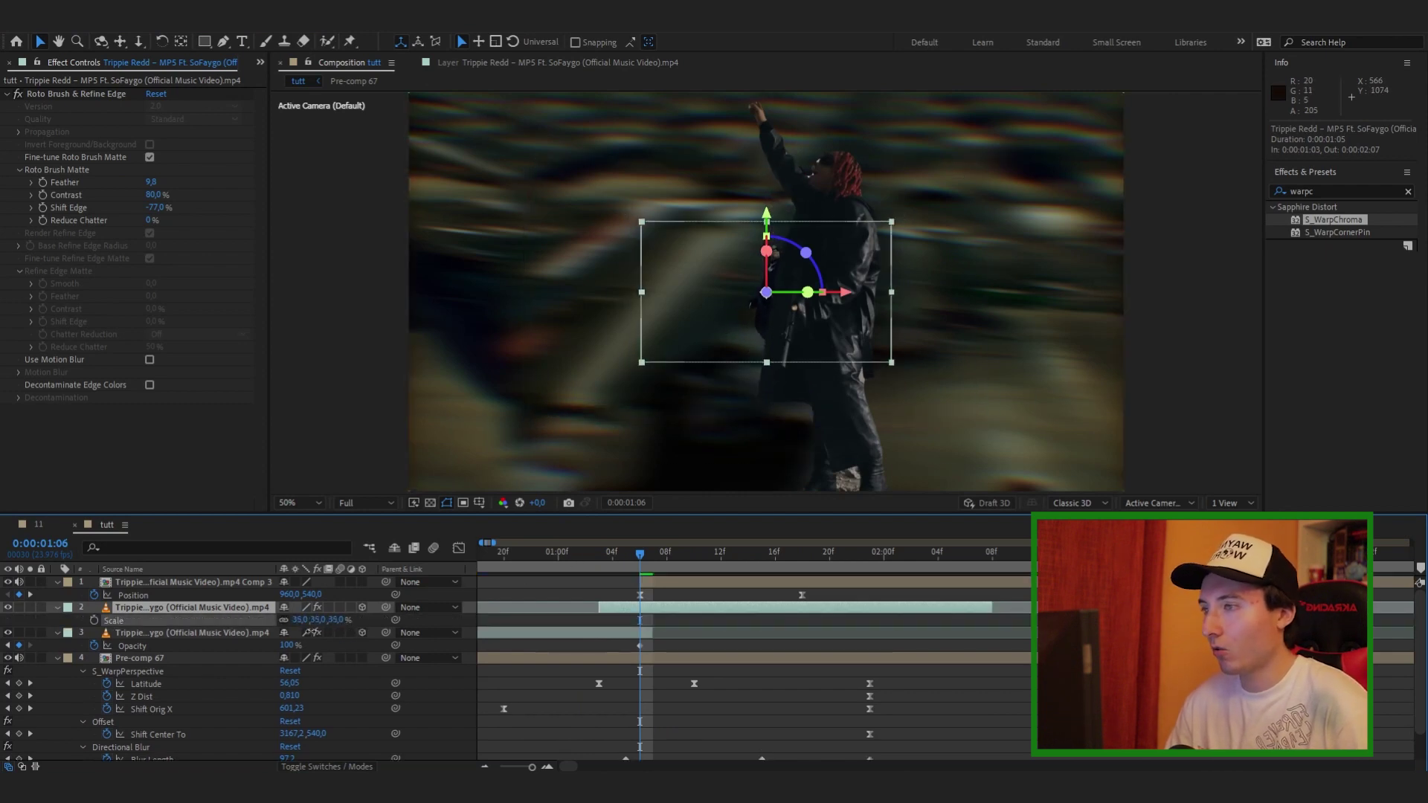
pyautogui.click(94, 620)
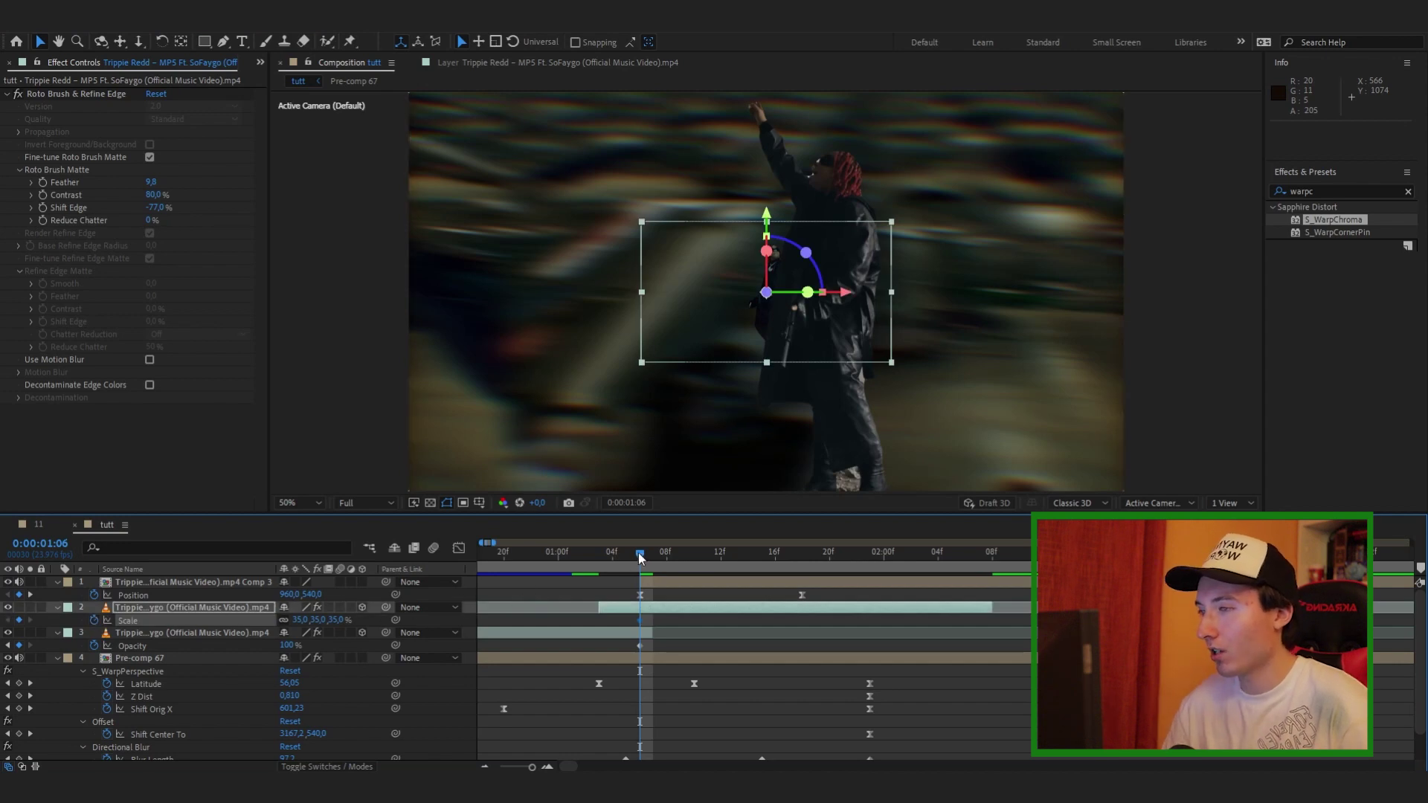
pyautogui.click(704, 550)
pyautogui.moveTo(336, 620); pyautogui.dragTo(377, 620)
pyautogui.moveTo(704, 539); pyautogui.dragTo(624, 560)
pyautogui.moveTo(737, 624); pyautogui.dragTo(621, 617)
pyautogui.press('F9')
# - Retime the second performer's scale keyframes to 0:00:01:03 and 0:00:01:21 and preview the slide and growth together
pyautogui.moveTo(623, 558); pyautogui.dragTo(654, 552)
pyautogui.moveTo(640, 621); pyautogui.dragTo(600, 620)
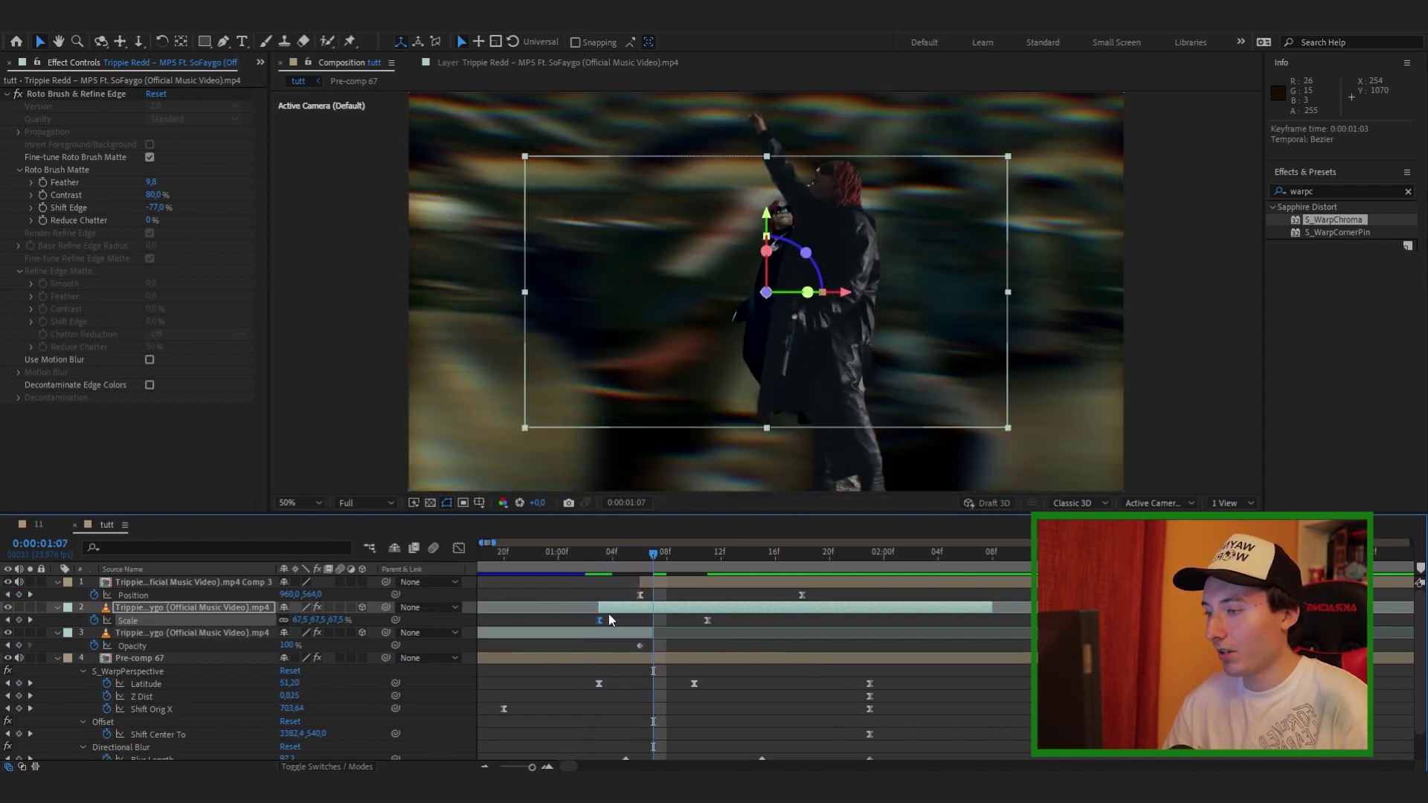
pyautogui.moveTo(651, 553); pyautogui.dragTo(681, 556)
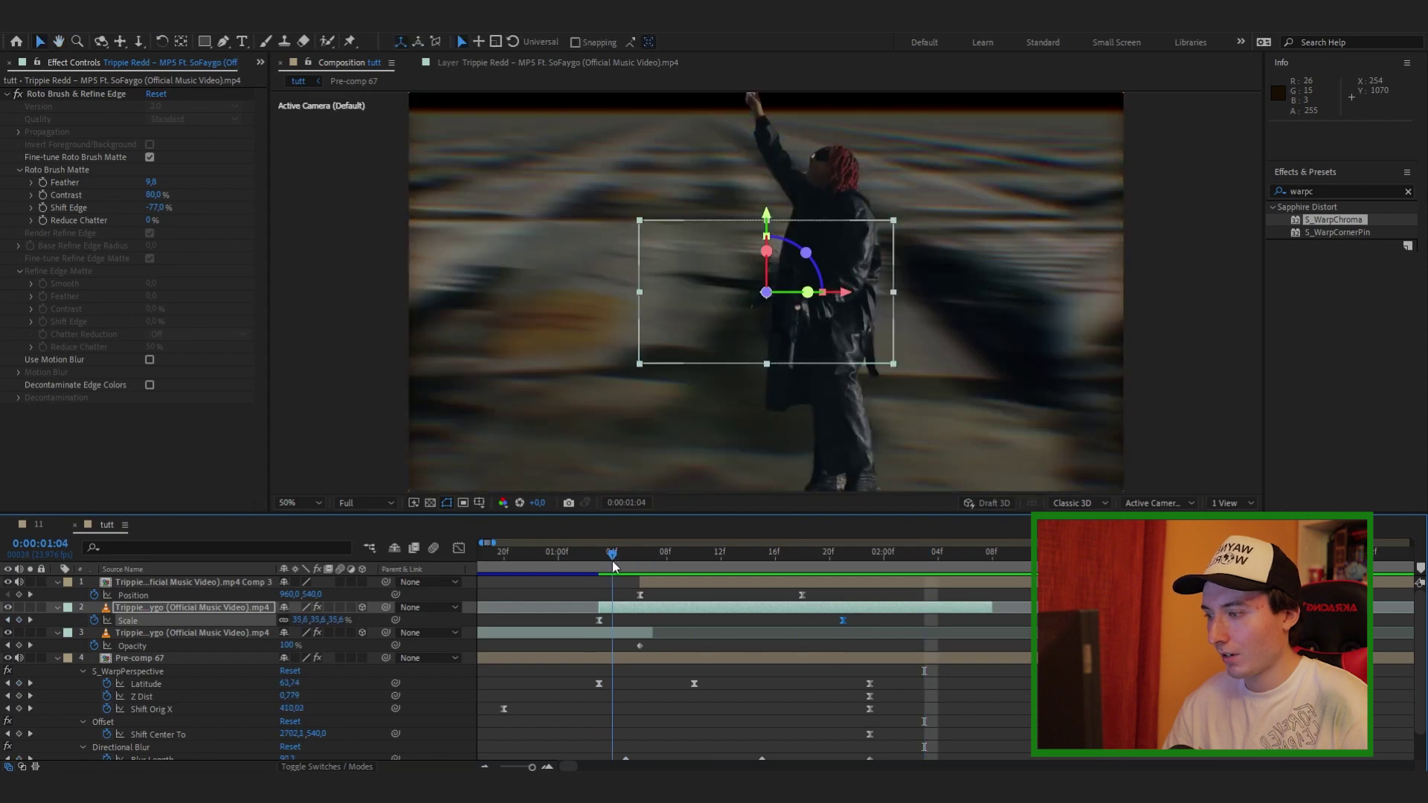
pyautogui.moveTo(615, 560); pyautogui.dragTo(775, 566)
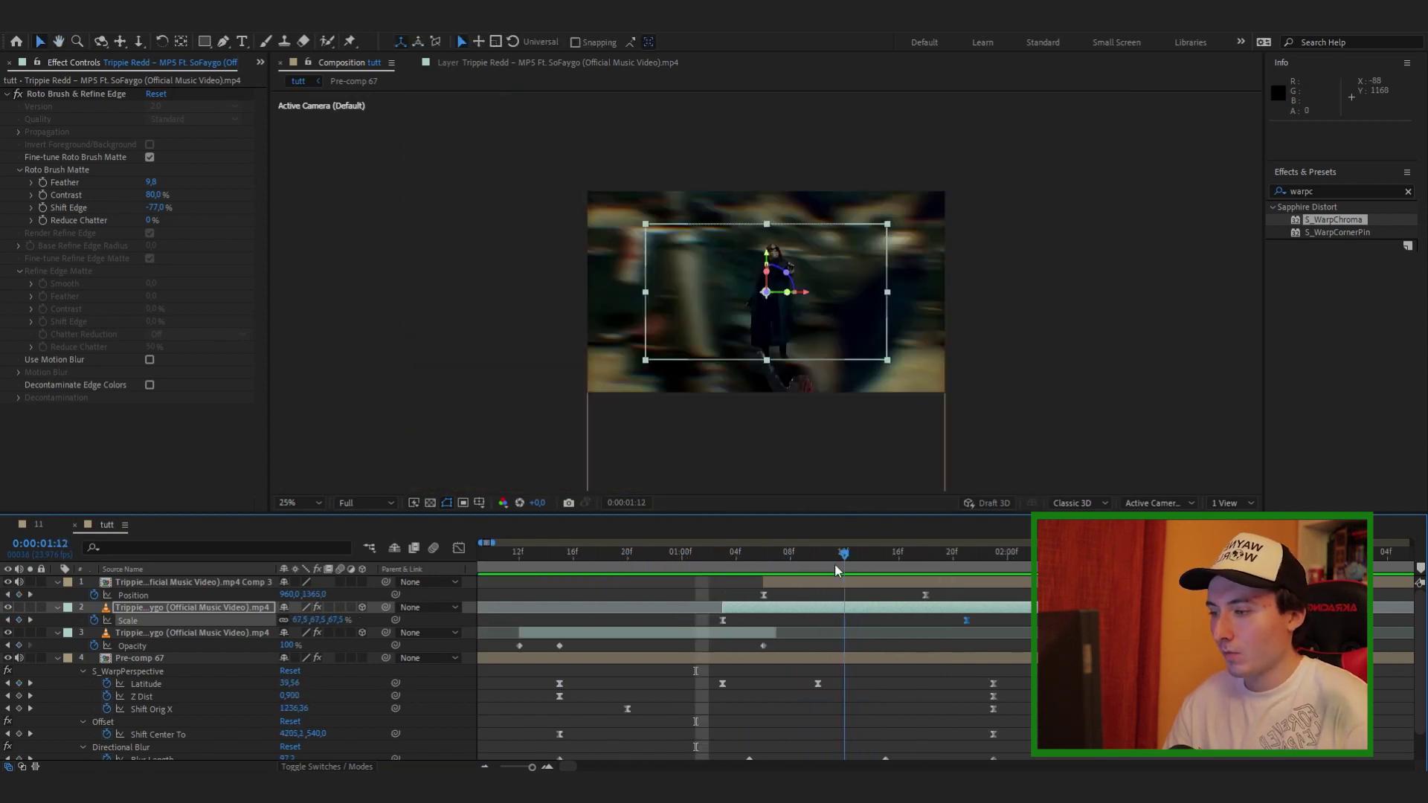
pyautogui.moveTo(834, 565); pyautogui.dragTo(831, 565)
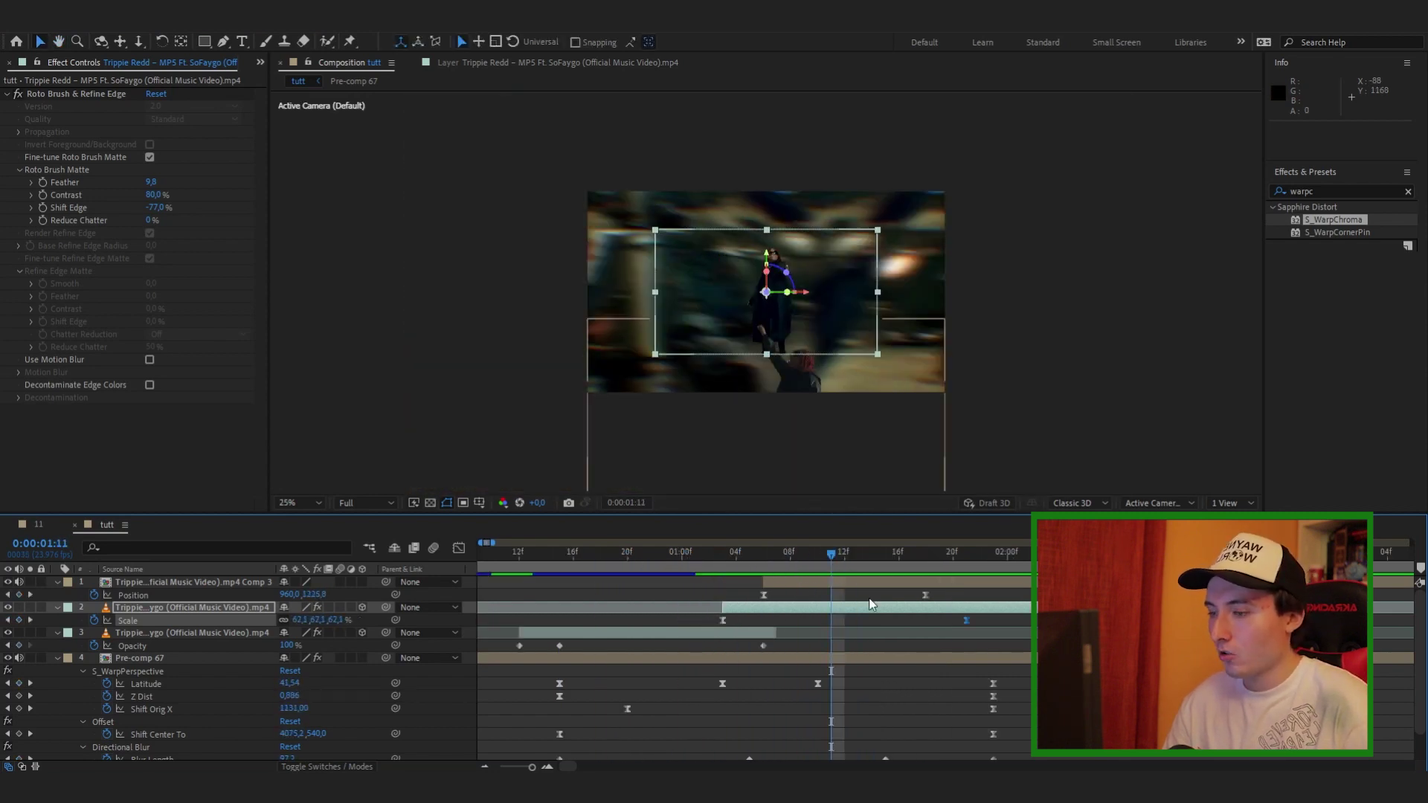
pyautogui.moveTo(829, 558); pyautogui.dragTo(993, 573)
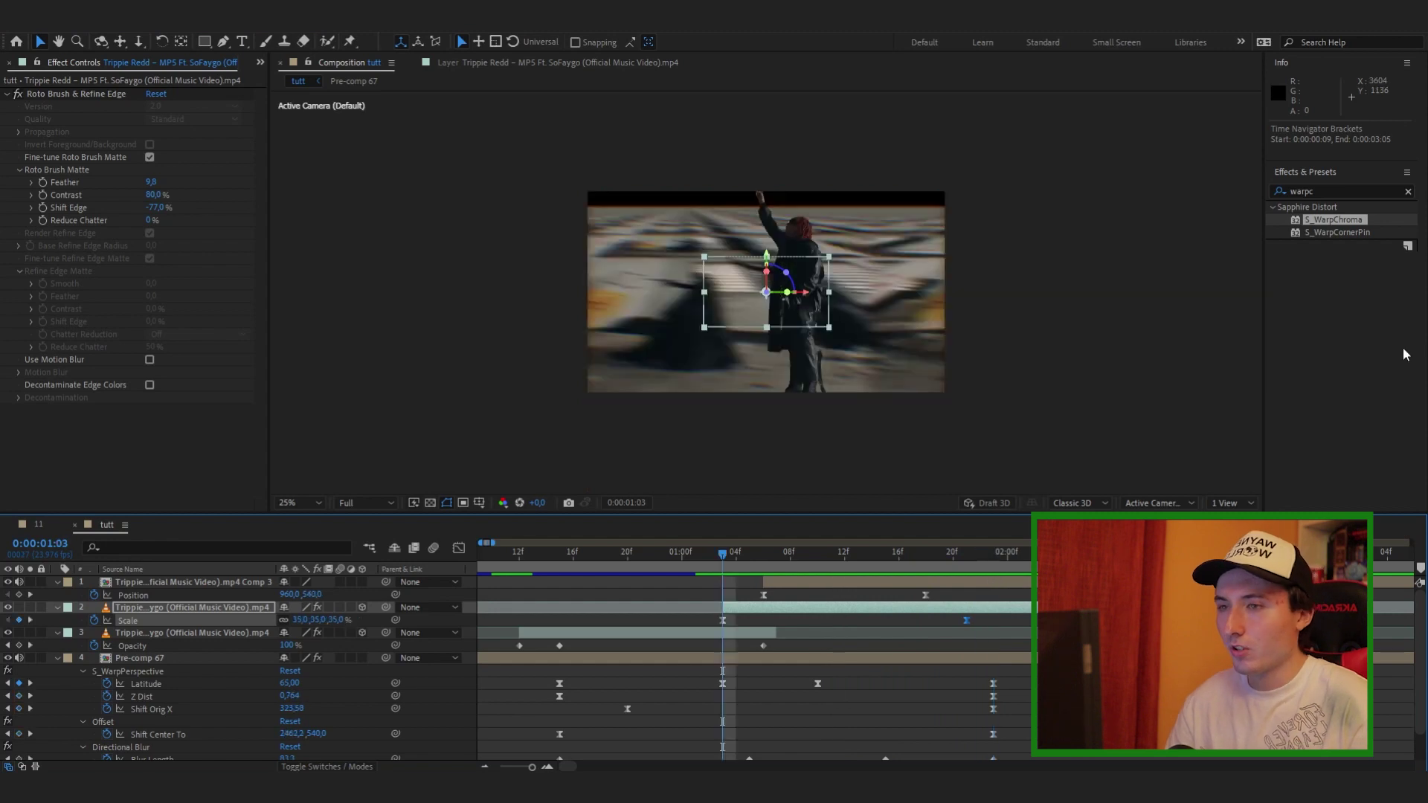
# - Apply the Exposure effect to the second performer's clip and keyframe its exposure at 13.03 at 0:00:01:03
pyautogui.moveTo(1329, 192); pyautogui.dragTo(1200, 192)
pyautogui.write('expo')
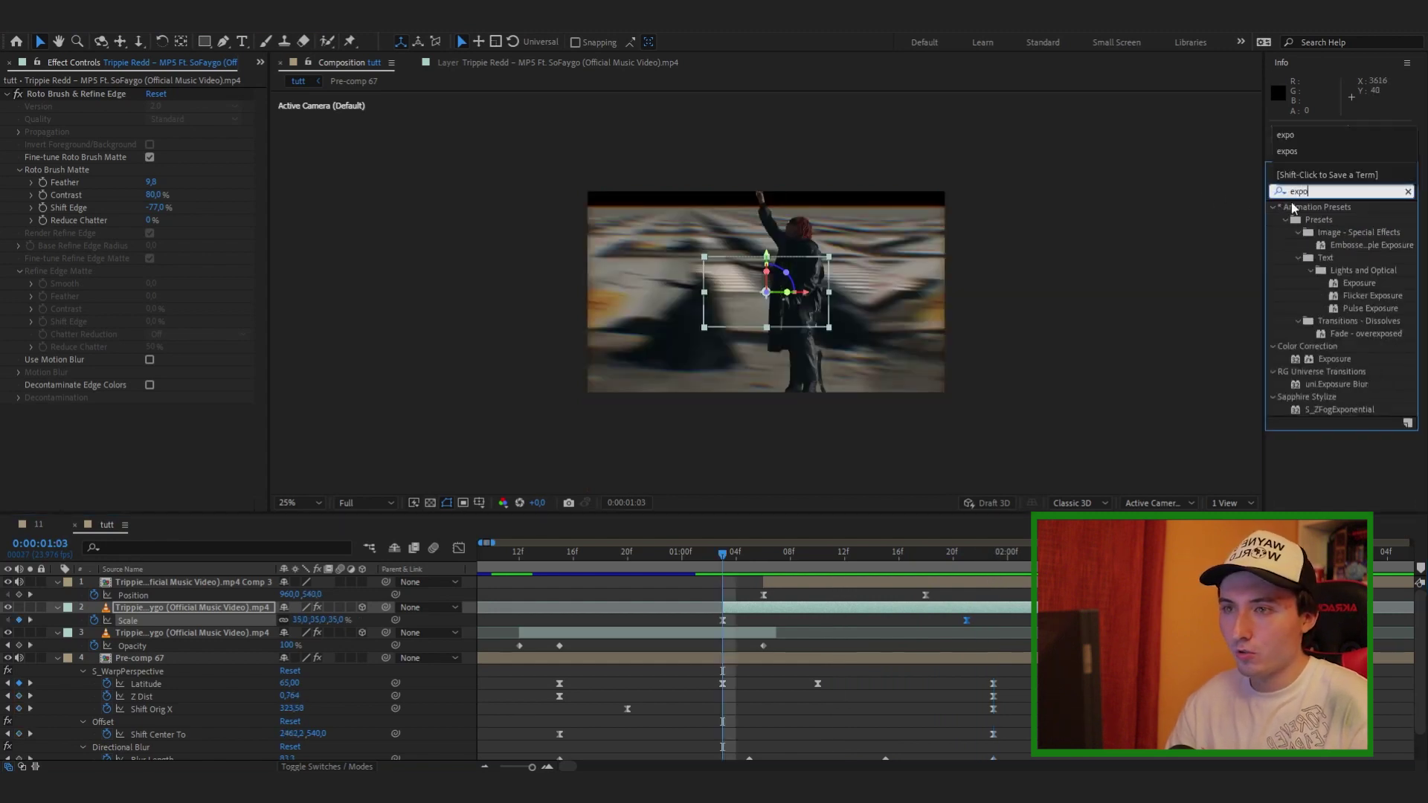
pyautogui.doubleClick(1334, 358)
pyautogui.click(750, 554)
pyautogui.moveTo(751, 560); pyautogui.dragTo(728, 568)
pyautogui.moveTo(154, 428); pyautogui.dragTo(1124, 408)
pyautogui.moveTo(725, 554)
pyautogui.mouseDown()
pyautogui.moveTo(792, 558)
pyautogui.moveTo(723, 559)
pyautogui.mouseUp()
pyautogui.click(42, 429)
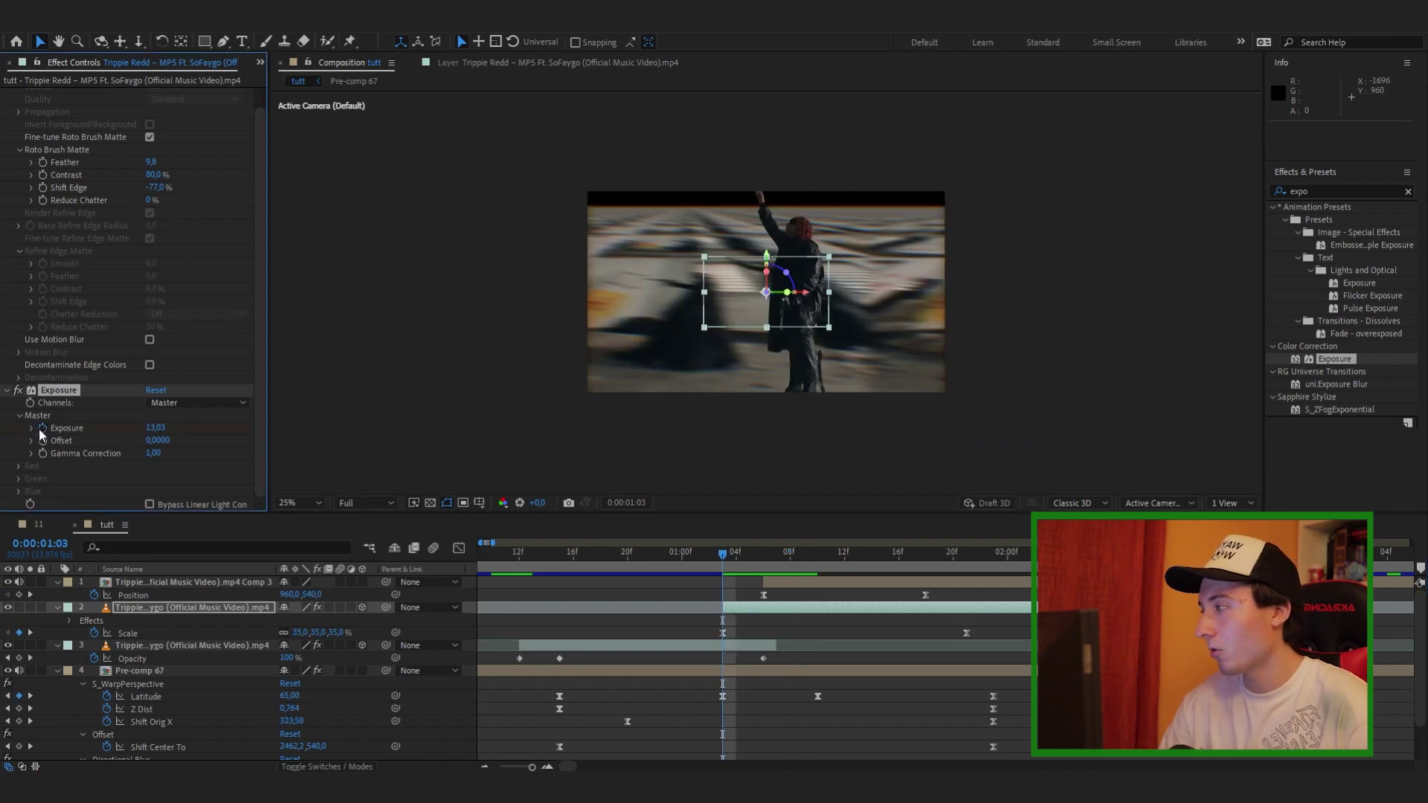
# - Keyframe the second performer's exposure at 0 at 0:00:01:10 and check the flash around 0:00:01:04
pyautogui.moveTo(728, 554); pyautogui.dragTo(819, 574)
pyautogui.click(161, 428)
pyautogui.write('0')
pyautogui.press('Return')
pyautogui.click(737, 559)
pyautogui.moveTo(748, 562)
pyautogui.mouseDown()
pyautogui.moveTo(809, 554)
pyautogui.moveTo(740, 558)
pyautogui.mouseUp()
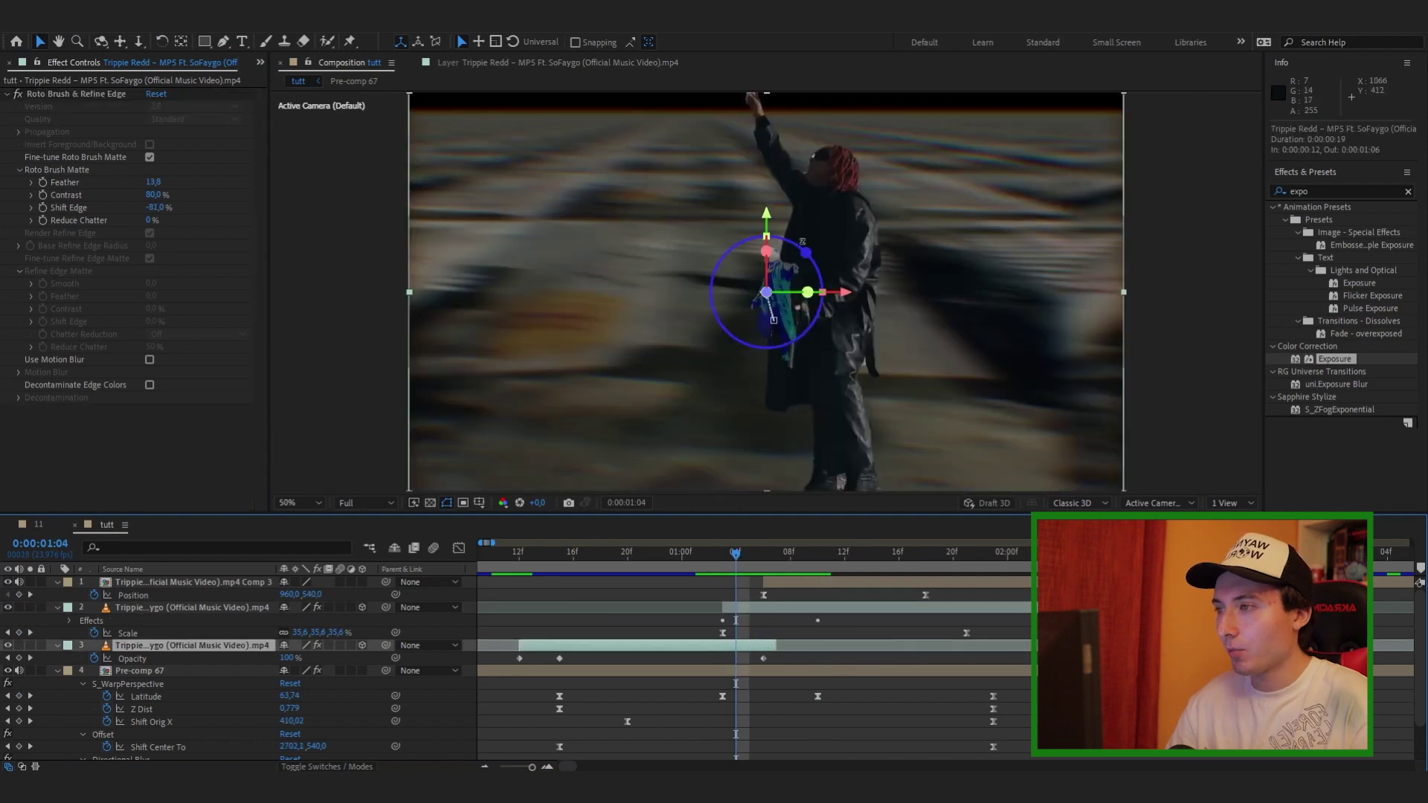
pyautogui.moveTo(732, 559); pyautogui.dragTo(737, 560)
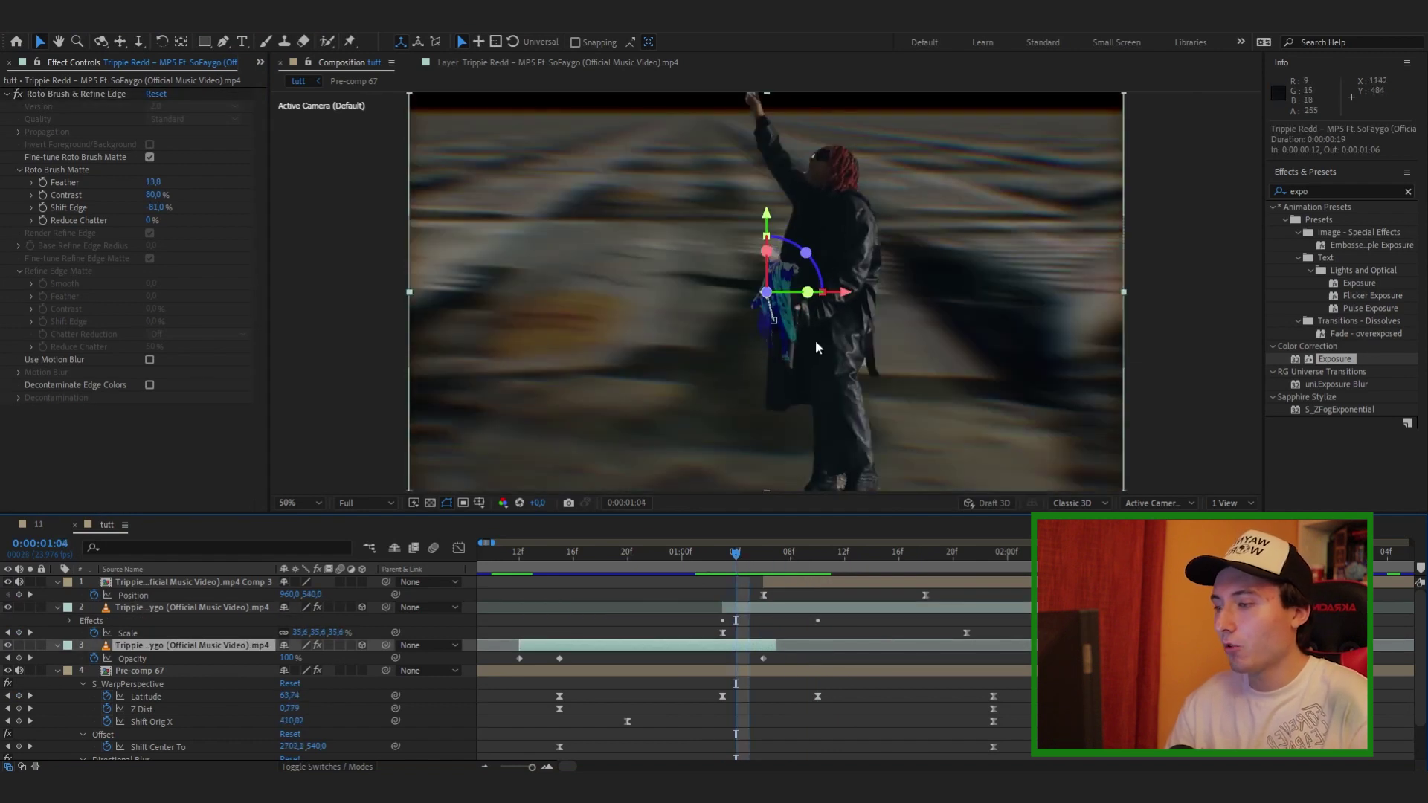
pyautogui.press('pageup')
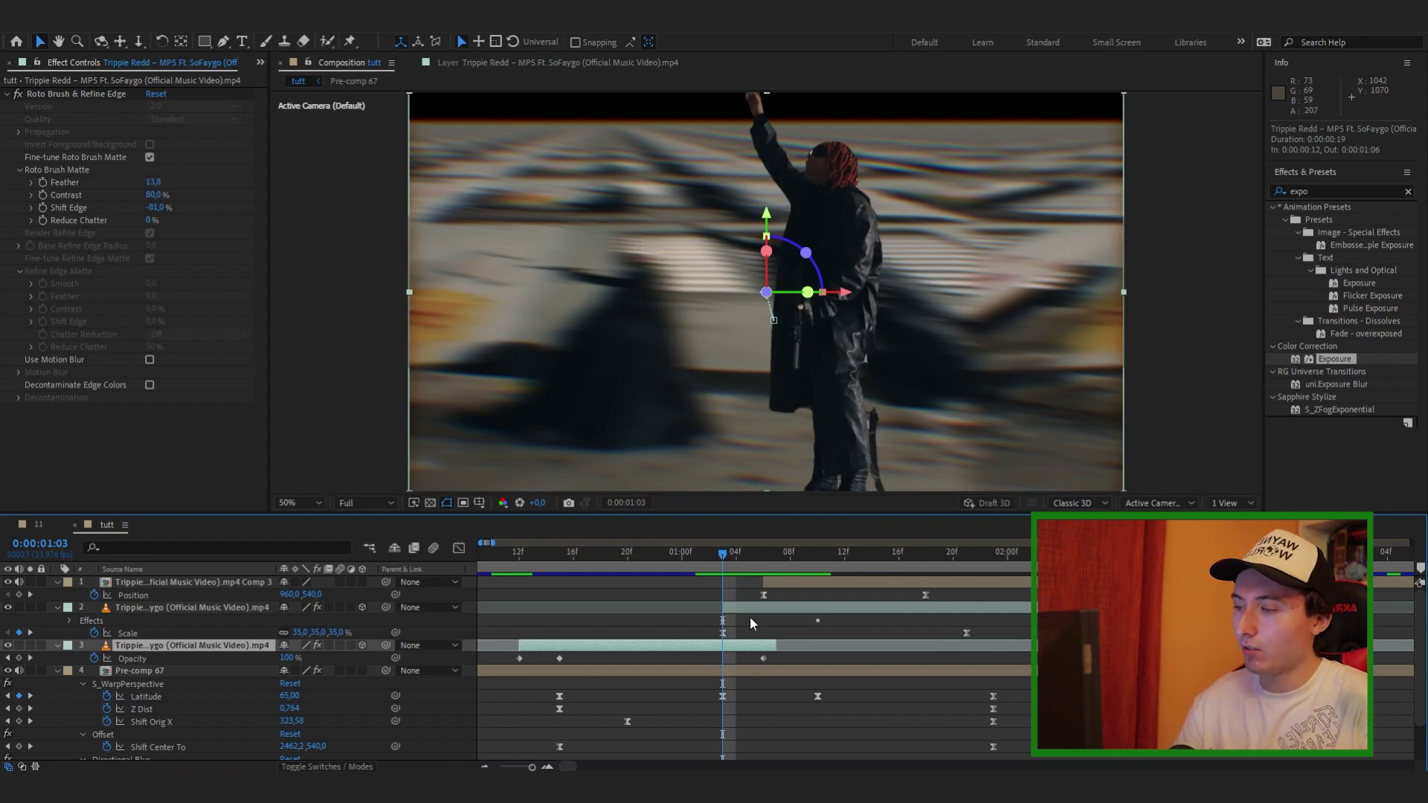
# - Split the first performer's clip at 0:00:01:03 and place the later part above the second performer's clip
pyautogui.hotkey('ctrl', 'shift', 'd')
pyautogui.moveTo(265, 643); pyautogui.dragTo(266, 604)
pyautogui.moveTo(723, 562); pyautogui.dragTo(763, 559)
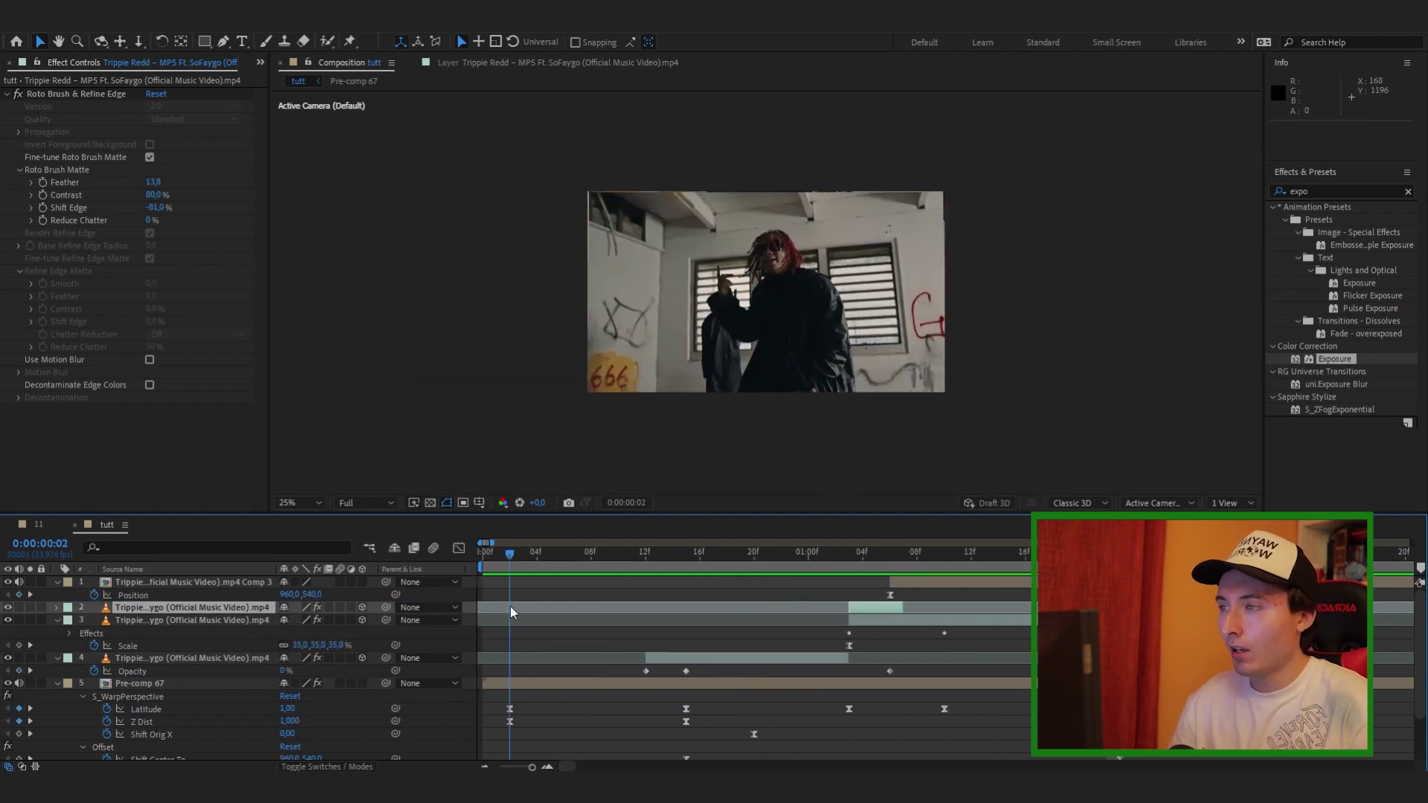
# - Adjust the first performer's position to 978.5, 565.5, 0 and scale to 168.7, 151.3, 106.5% at 0:00:00:15, and Easy Ease its transform keyframes
pyautogui.moveTo(510, 606); pyautogui.dragTo(698, 573)
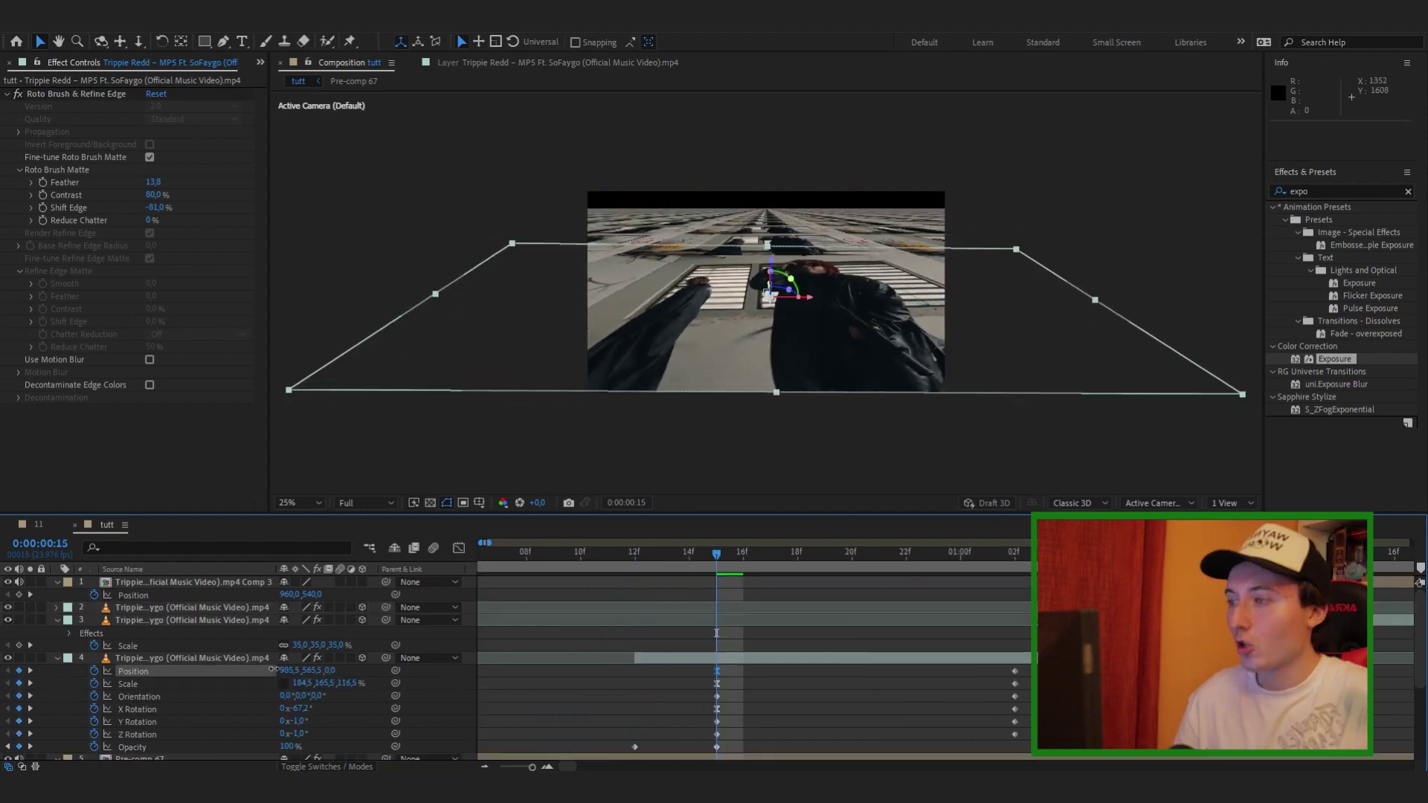
pyautogui.moveTo(272, 668)
pyautogui.mouseDown()
pyautogui.moveTo(288, 668)
pyautogui.moveTo(265, 667)
pyautogui.mouseUp()
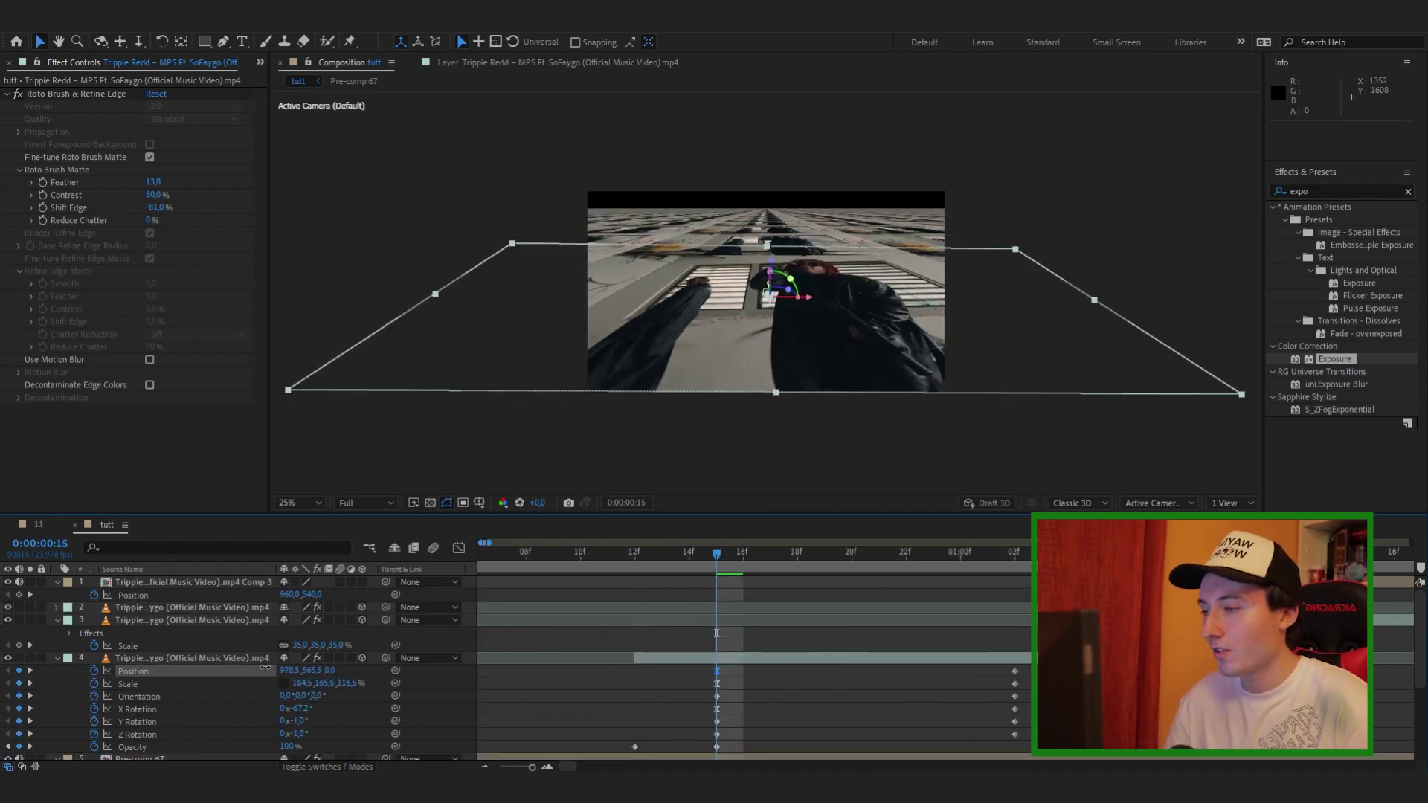
pyautogui.hotkey('ctrl', 'alt', 'a')
pyautogui.press('F9')
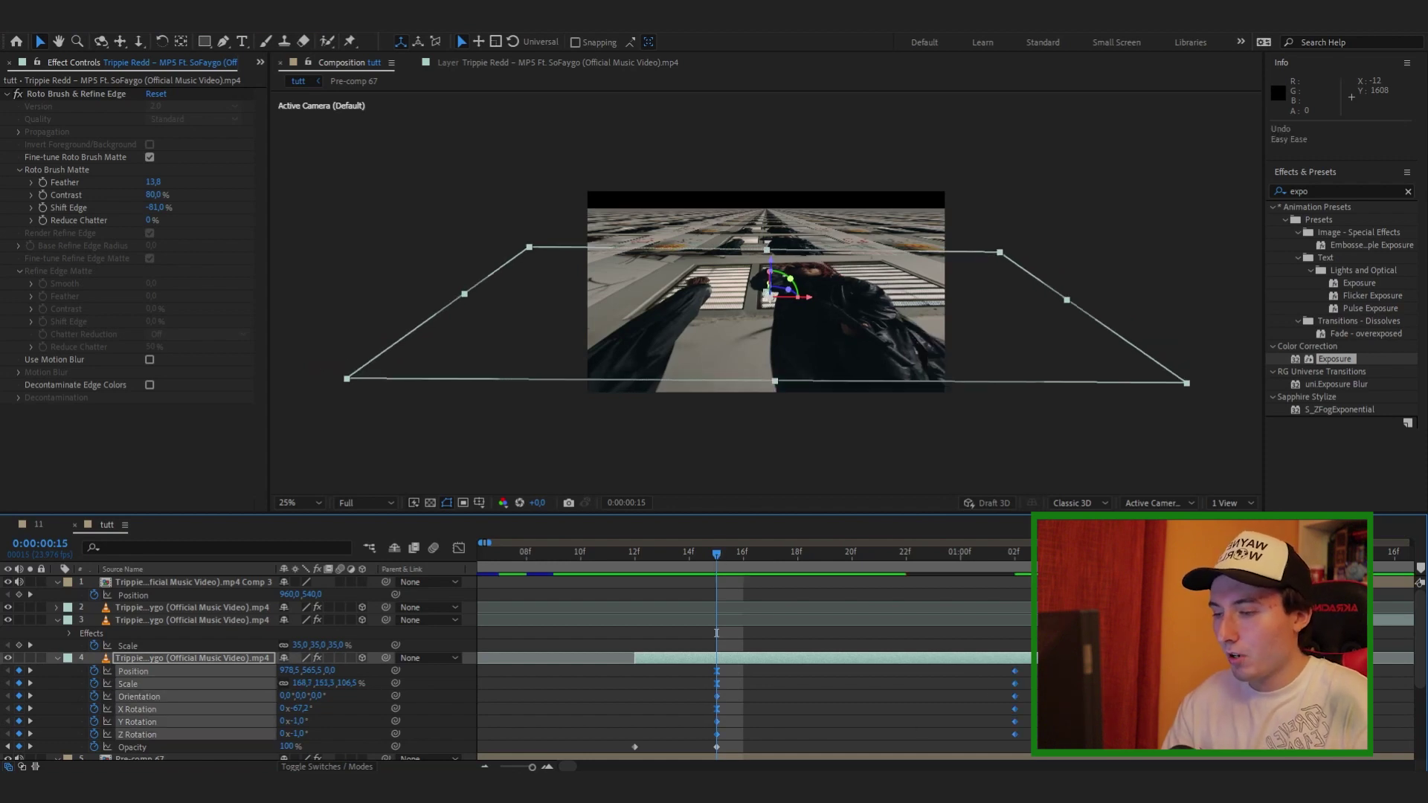
pyautogui.moveTo(696, 556)
pyautogui.mouseDown()
pyautogui.moveTo(990, 556)
pyautogui.moveTo(689, 556)
pyautogui.mouseUp()
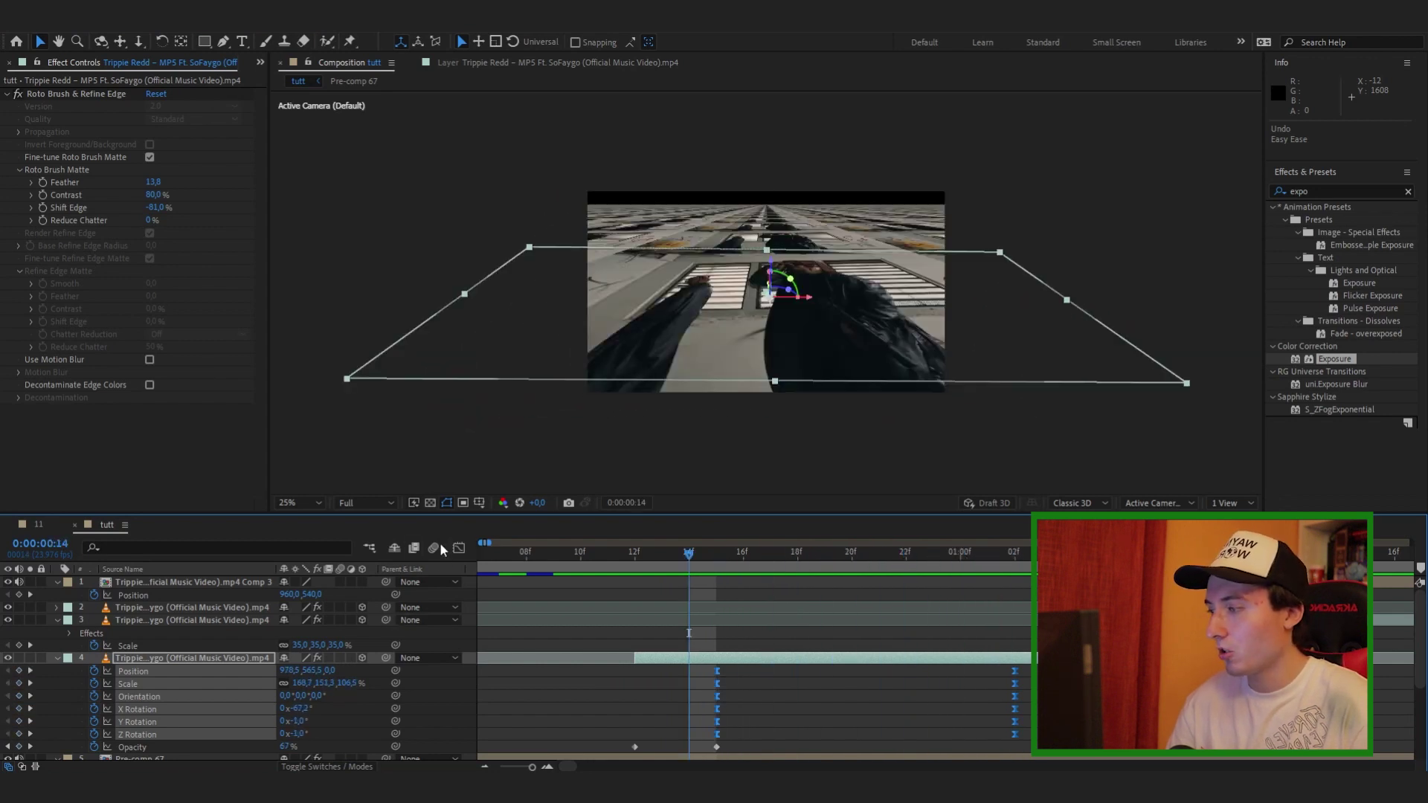
# - Enable motion blur for the composition and on the performer layers
pyautogui.click(433, 548)
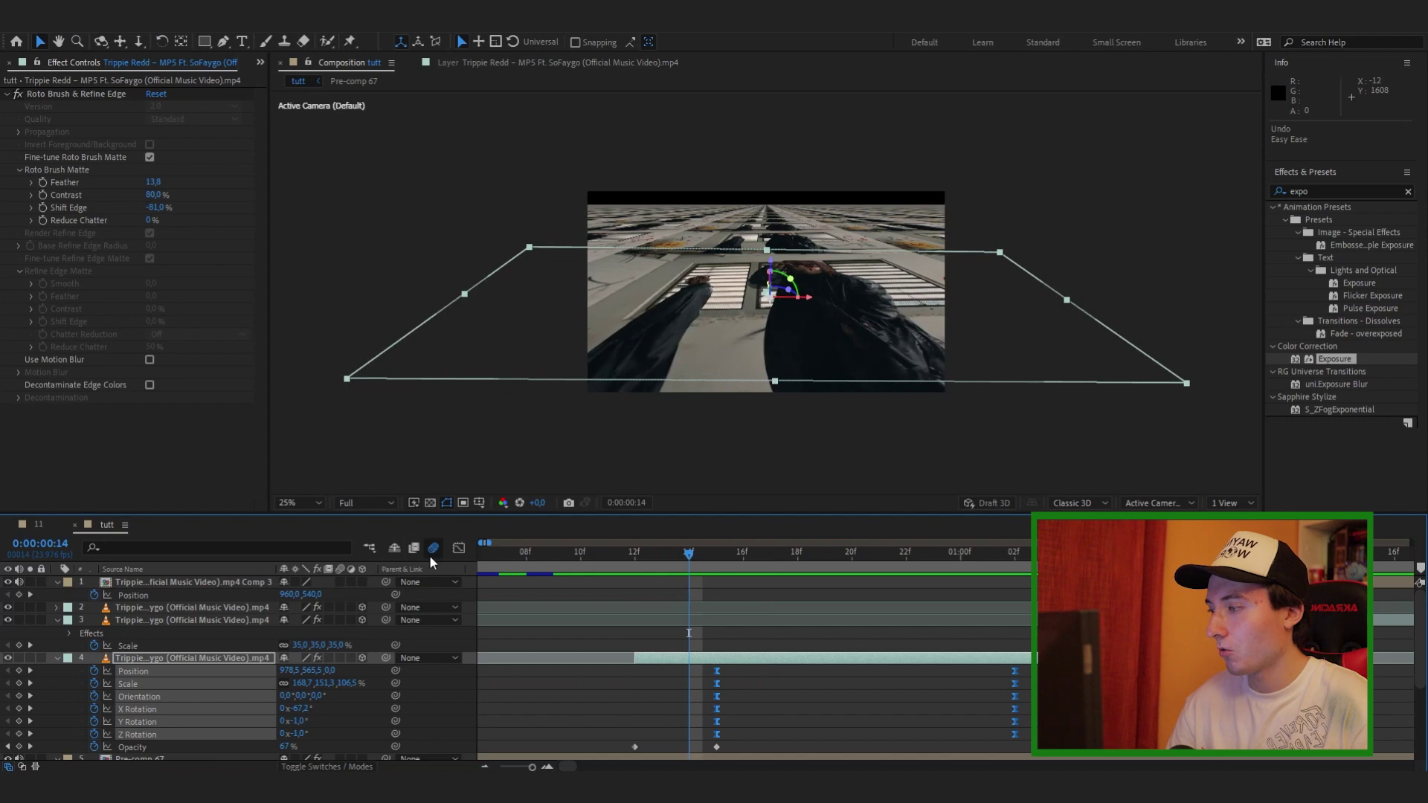
pyautogui.click(339, 581)
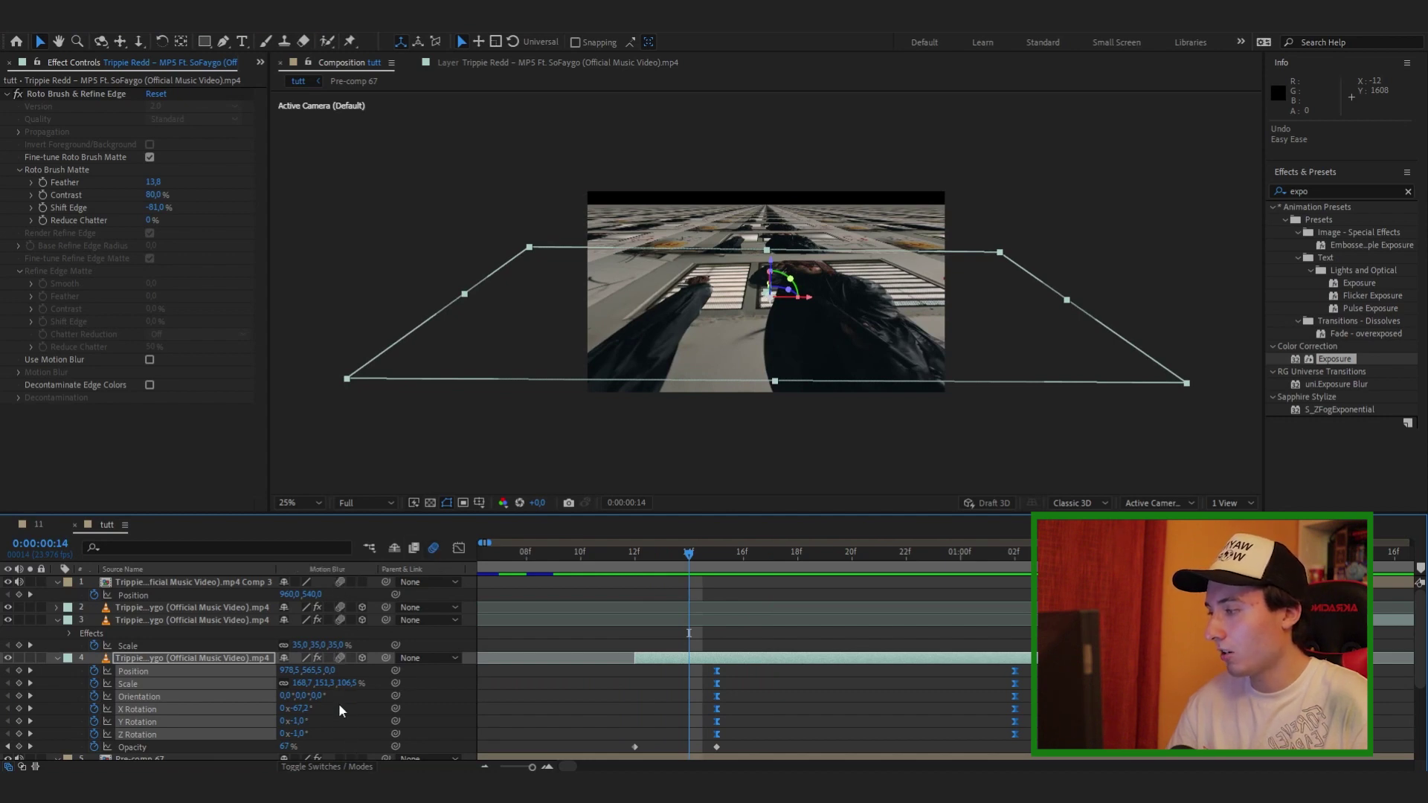